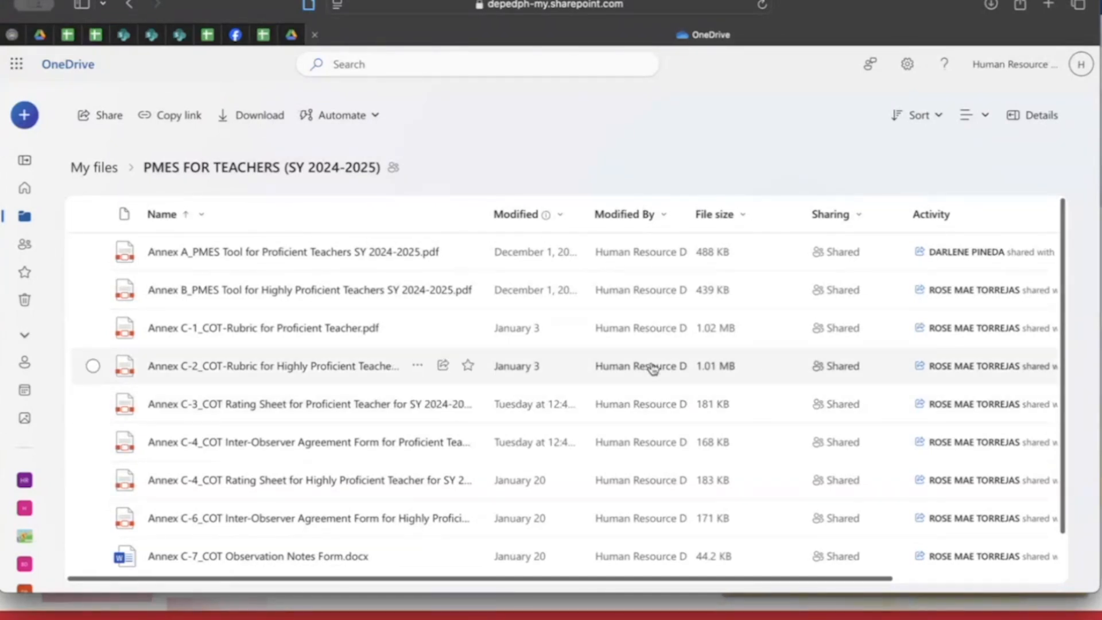
Scroll through the PMES FOR TEACHERS (SY 2024-2025) OneDrive folder listing the annex files
{"action": "scroll", "coordinate": [653, 368], "scroll_direction": "down", "scroll_amount": 2}
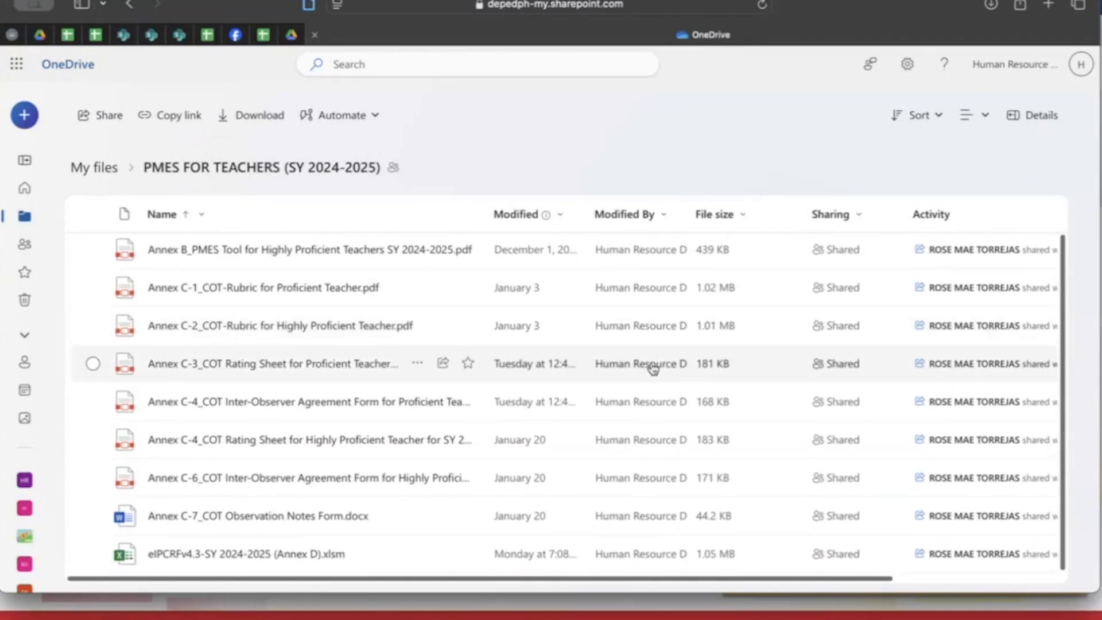
{"action": "mouse_move", "coordinate": [653, 368]}
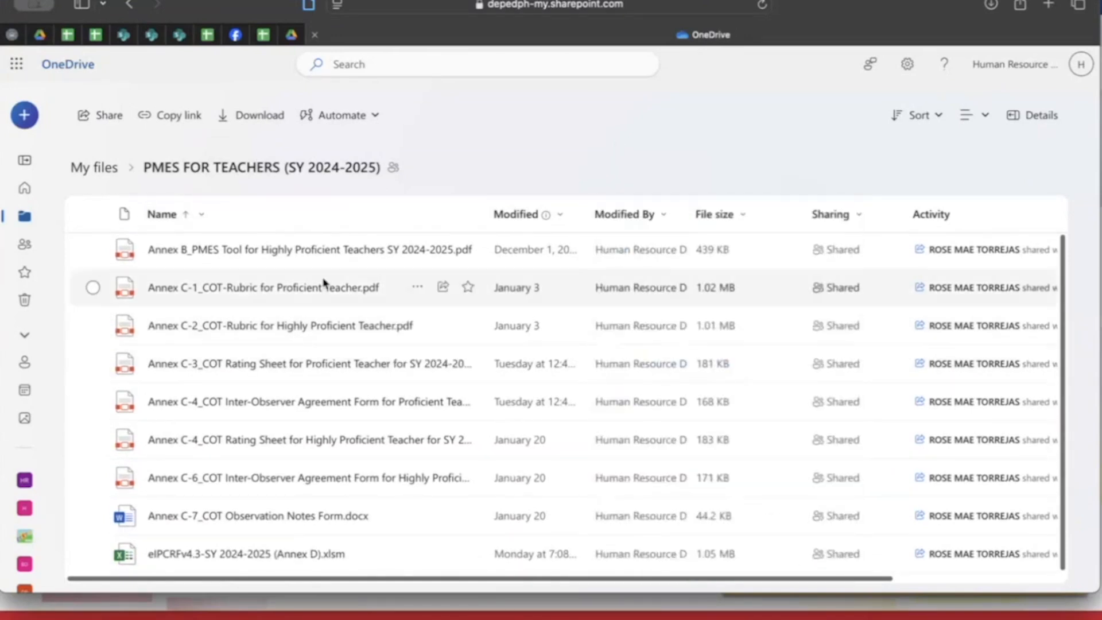
{"action": "scroll", "coordinate": [321, 283], "scroll_direction": "up", "scroll_amount": 2}
{"action": "scroll", "coordinate": [323, 282], "scroll_direction": "down", "scroll_amount": 2}
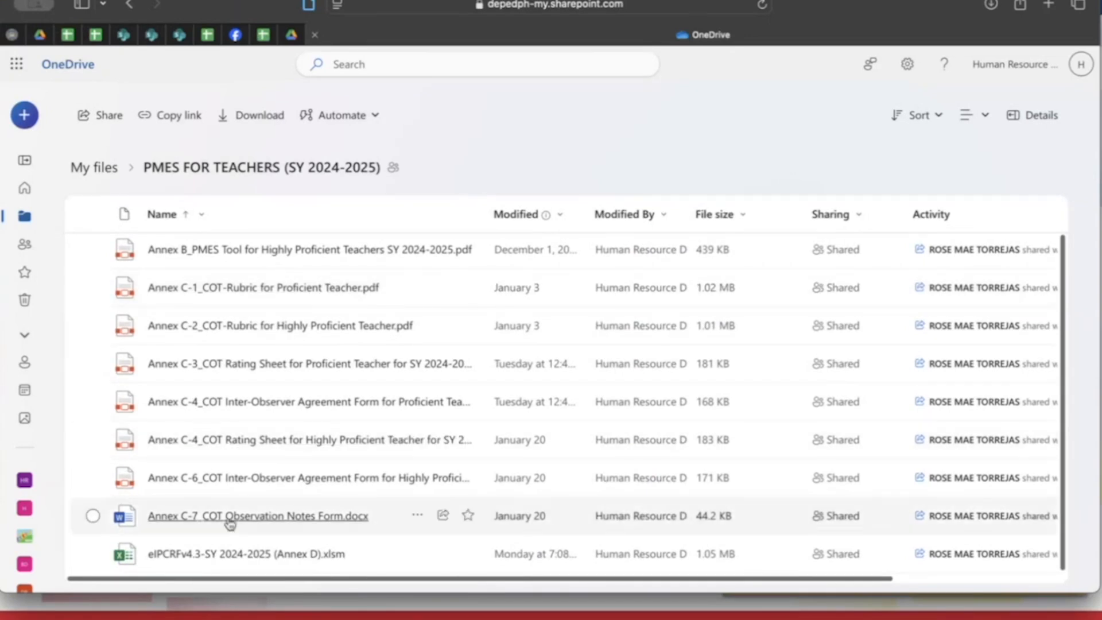
{"action": "left_click", "coordinate": [93, 554]}
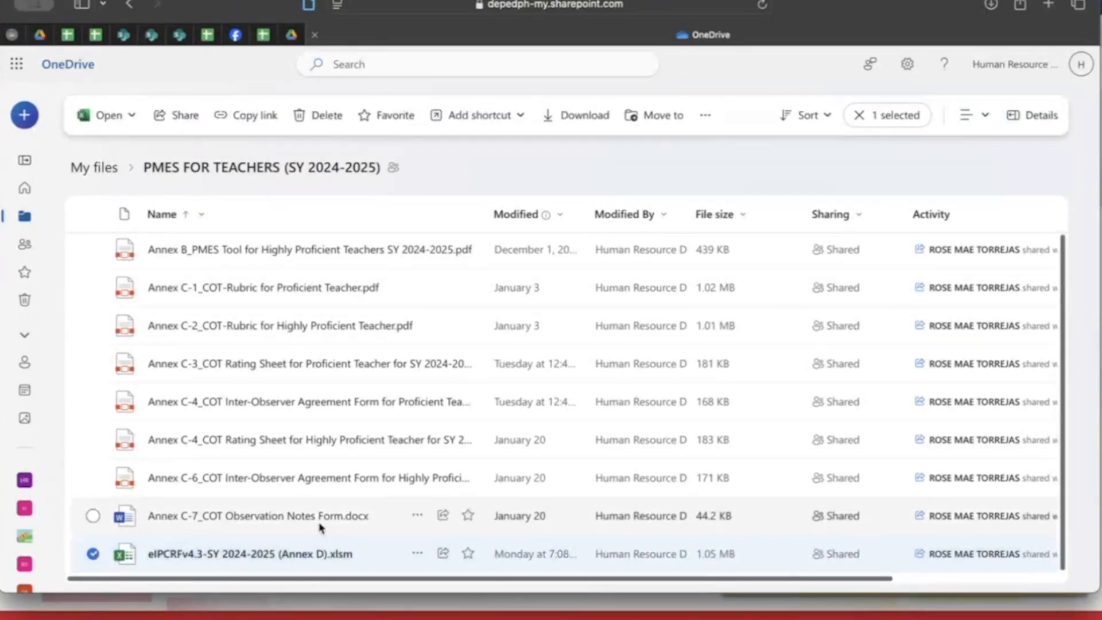
{"action": "left_click", "coordinate": [418, 554]}
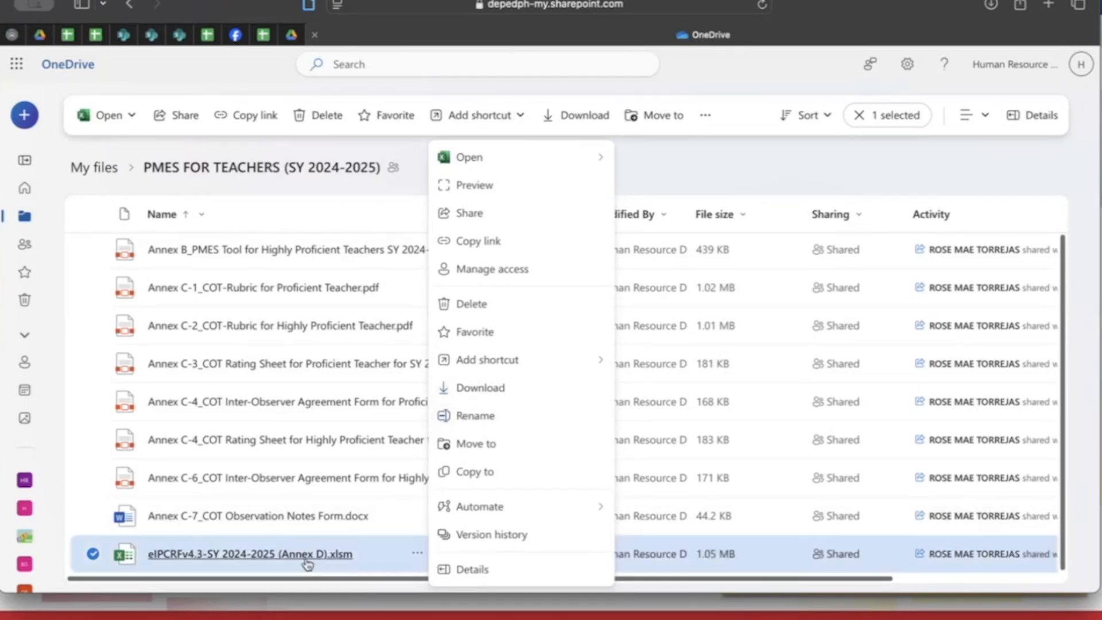
{"action": "mouse_move", "coordinate": [308, 564]}
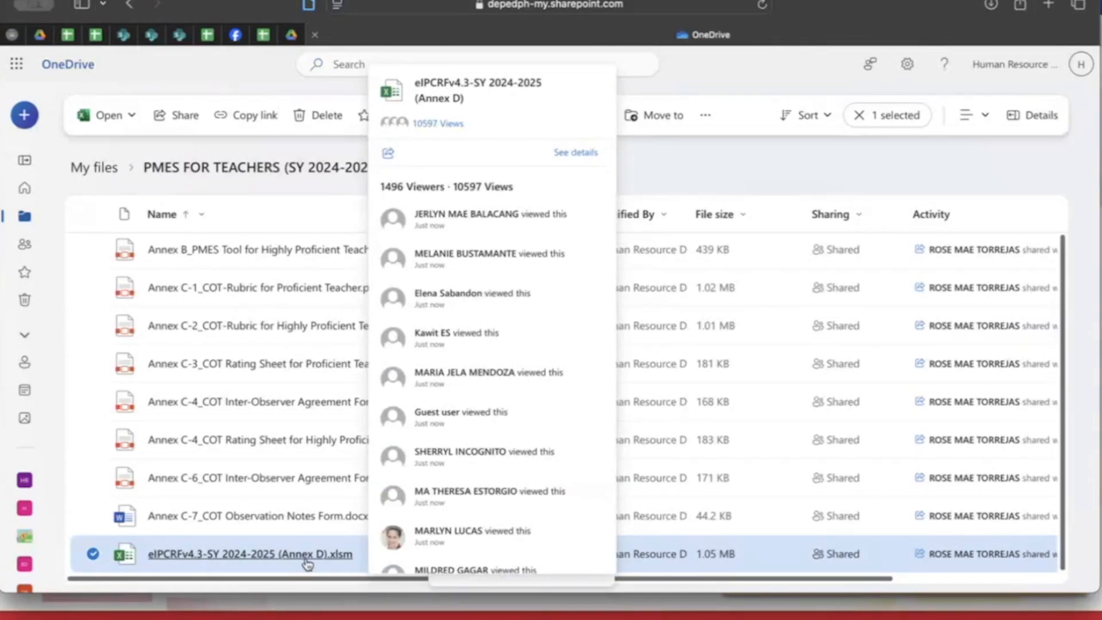
{"action": "mouse_move", "coordinate": [485, 165]}
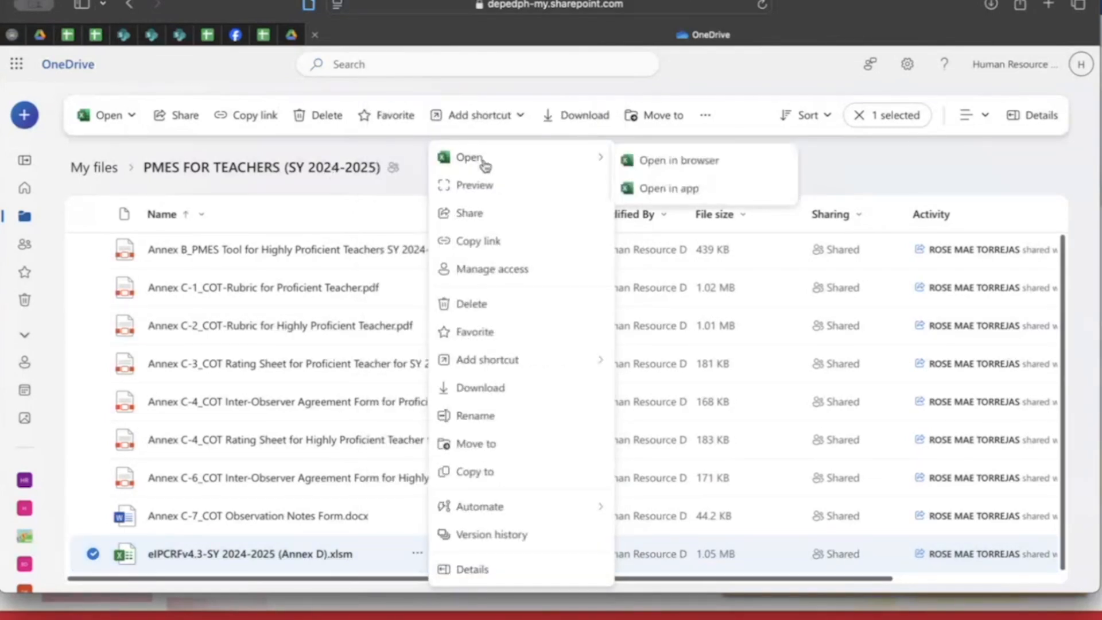
{"action": "left_click", "coordinate": [840, 173]}
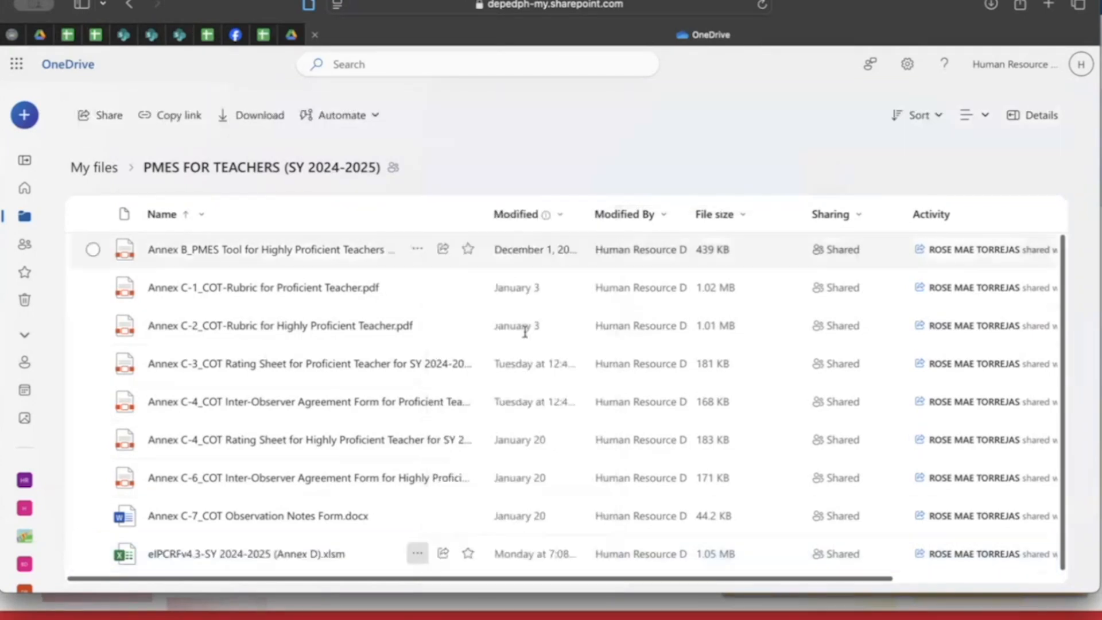
{"action": "left_click", "coordinate": [417, 554]}
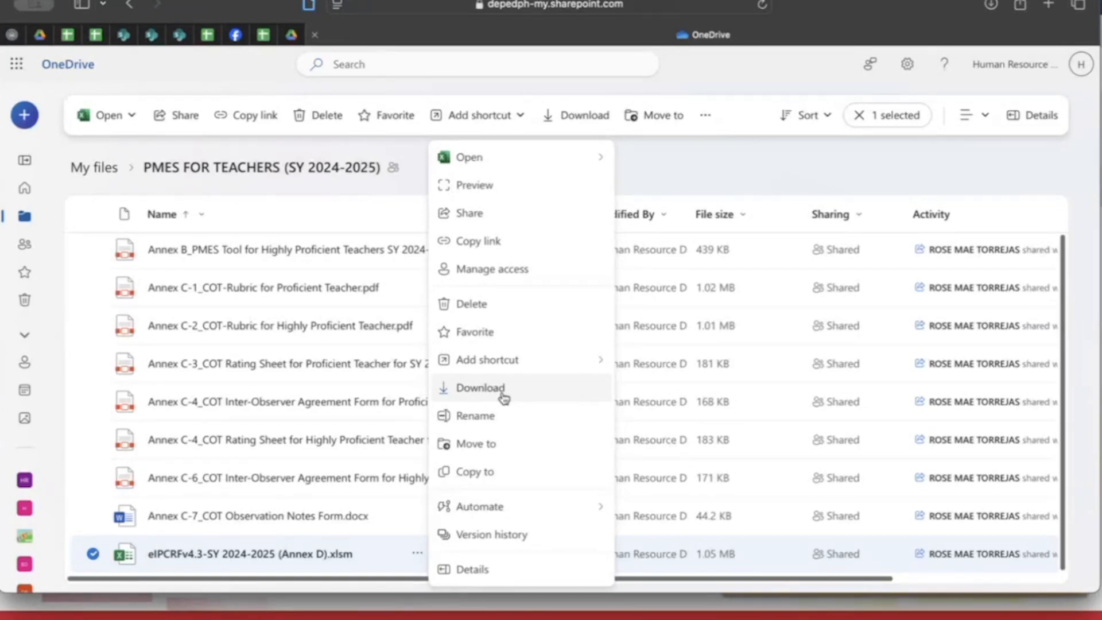
{"action": "left_click", "coordinate": [703, 185]}
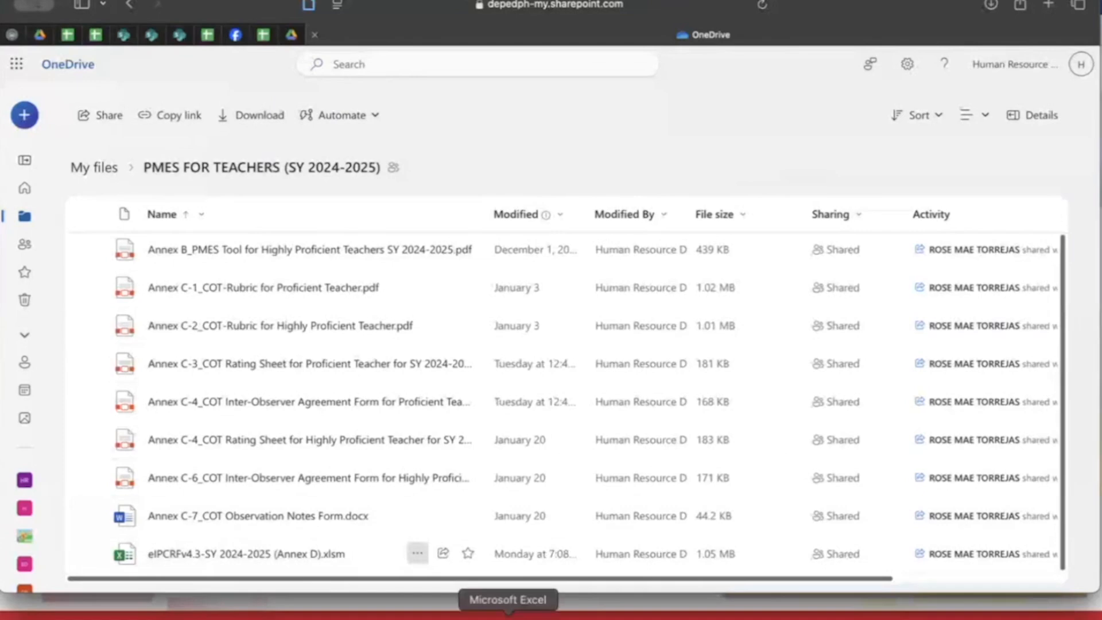
{"action": "left_click", "coordinate": [508, 612]}
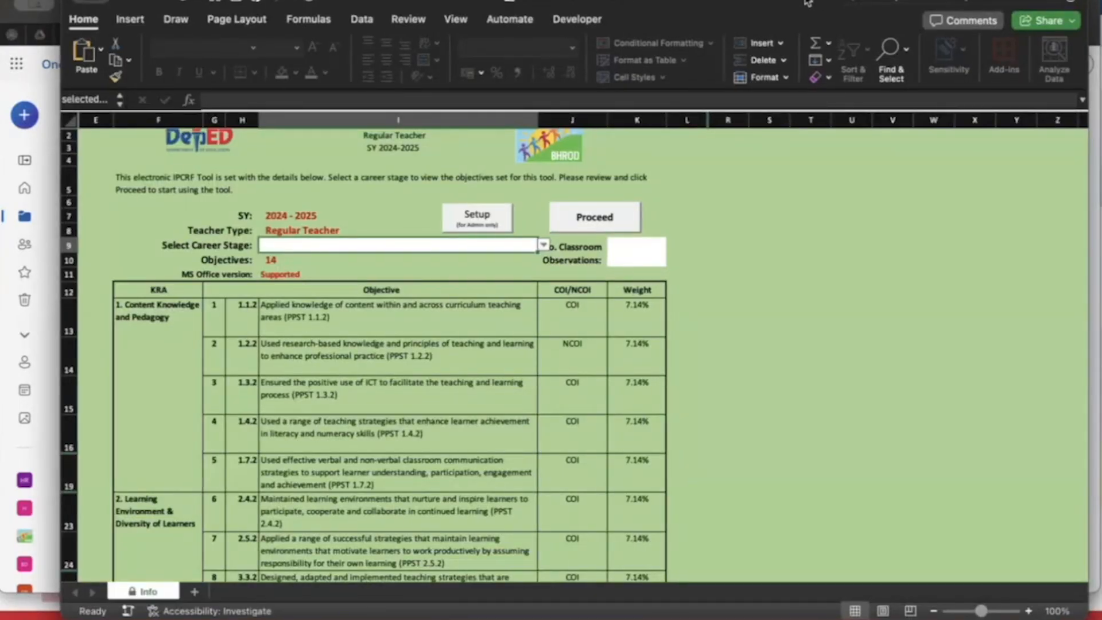
Stretch the Excel window to full width and set the career stage to Proficient
{"action": "left_click_drag", "start_coordinate": [806, 3], "coordinate": [744, 3]}
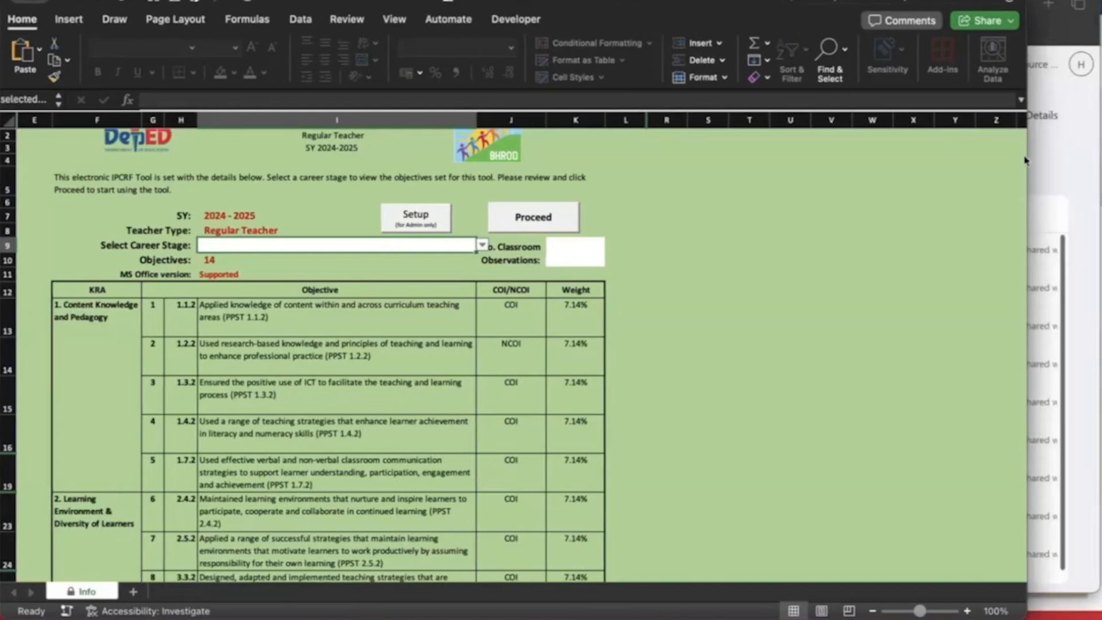
{"action": "left_click_drag", "start_coordinate": [1028, 164], "coordinate": [1095, 174]}
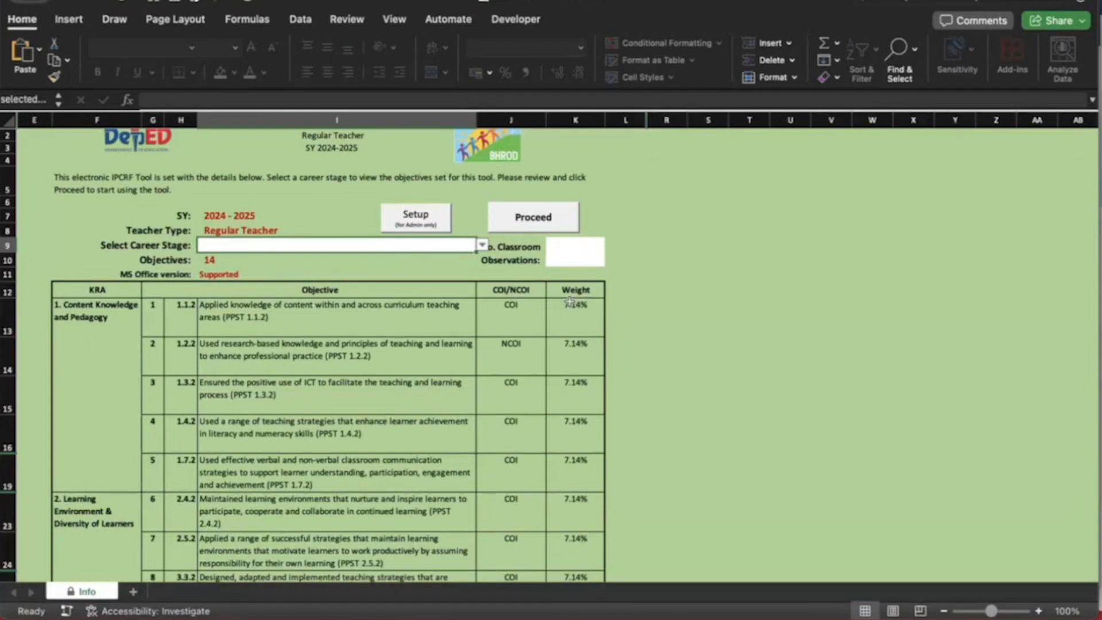
{"action": "left_click", "coordinate": [482, 245]}
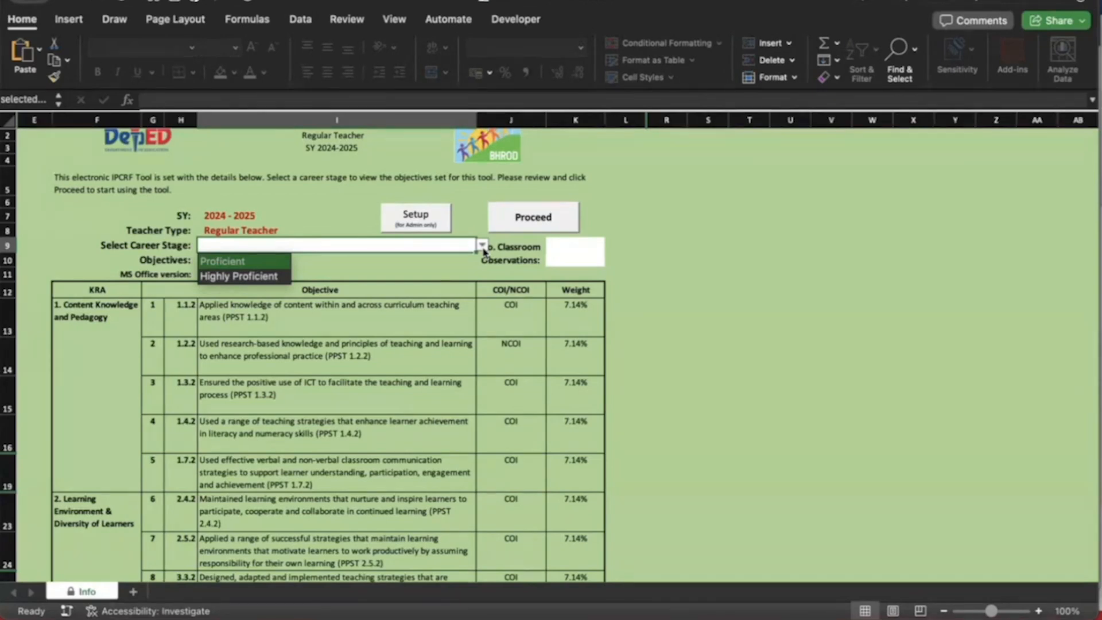
{"action": "left_click", "coordinate": [253, 268]}
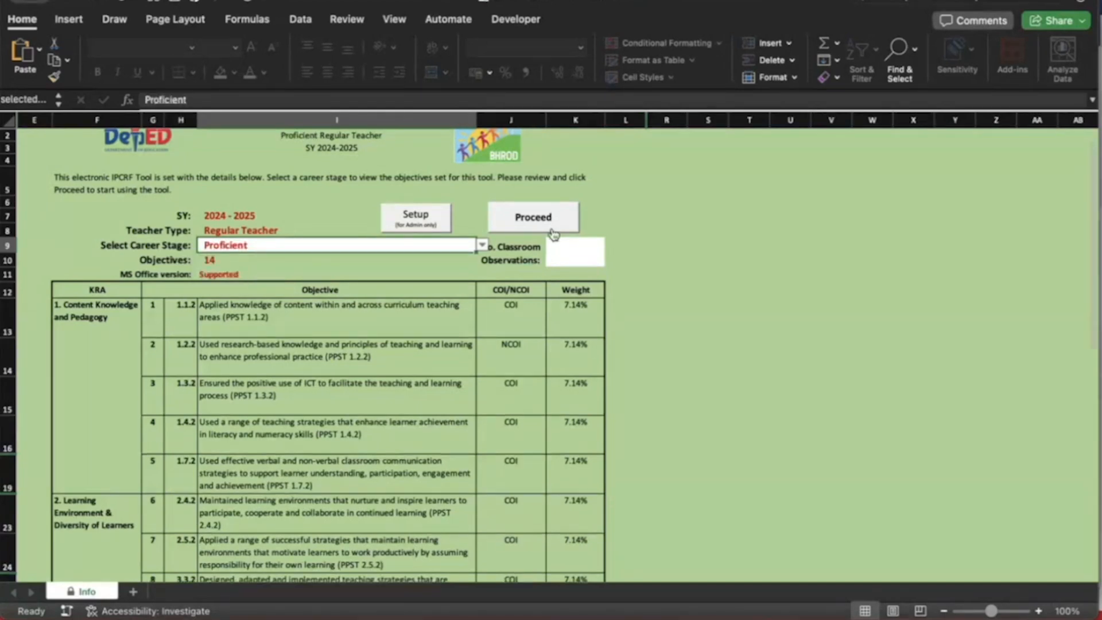
{"action": "scroll", "coordinate": [553, 234], "scroll_direction": "up", "scroll_amount": 5}
Set No. Classroom Observations in K9 to 2
{"action": "left_click", "coordinate": [658, 282]}
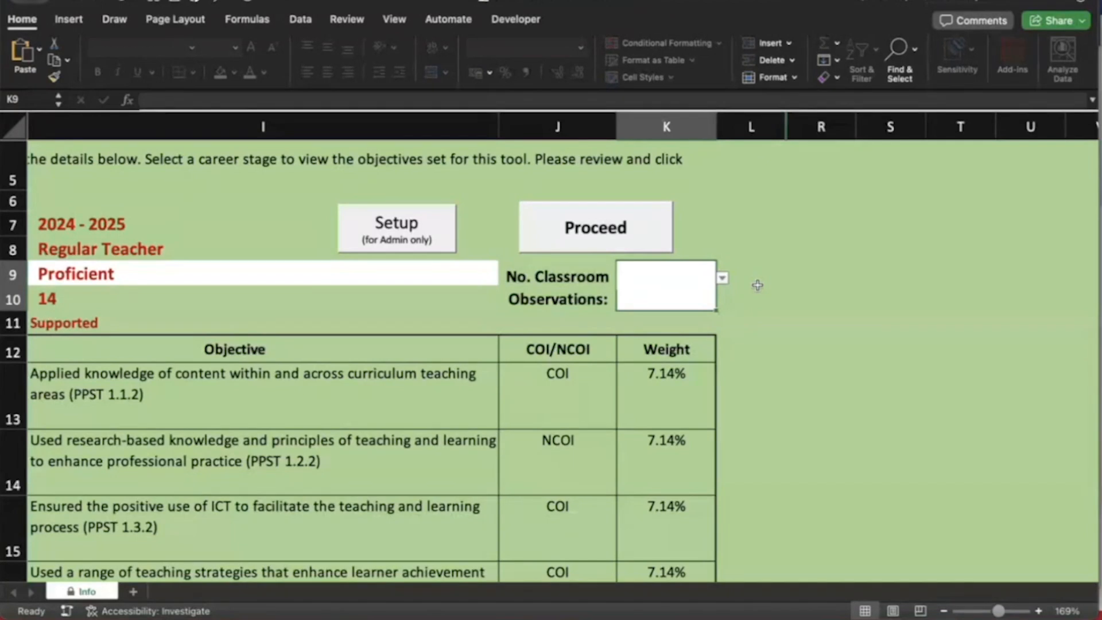
{"action": "left_click", "coordinate": [722, 278]}
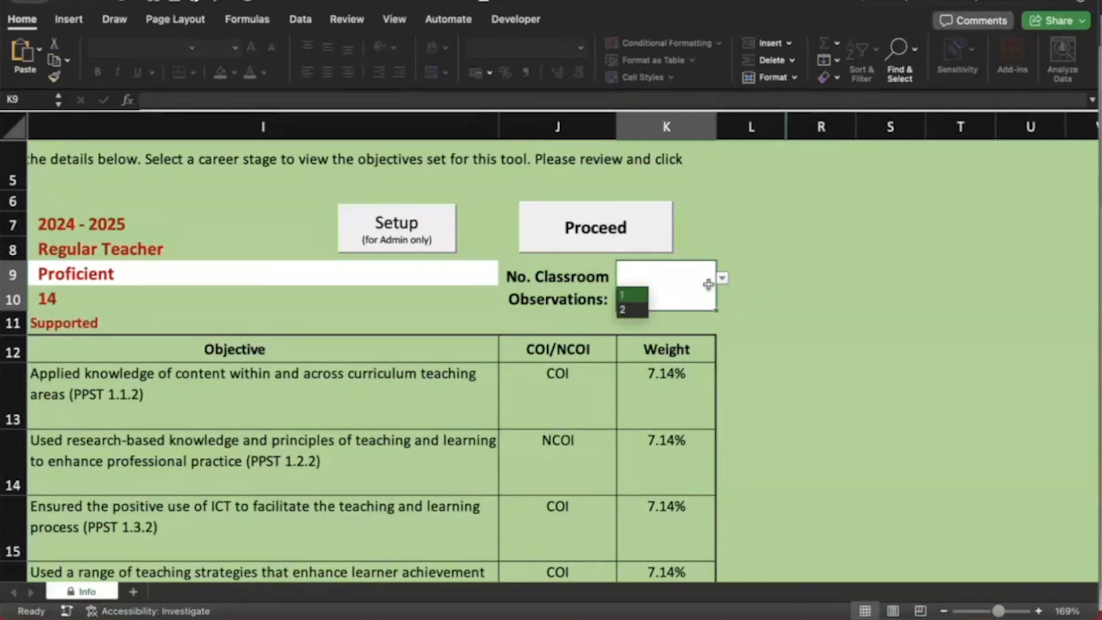
{"action": "left_click", "coordinate": [633, 310]}
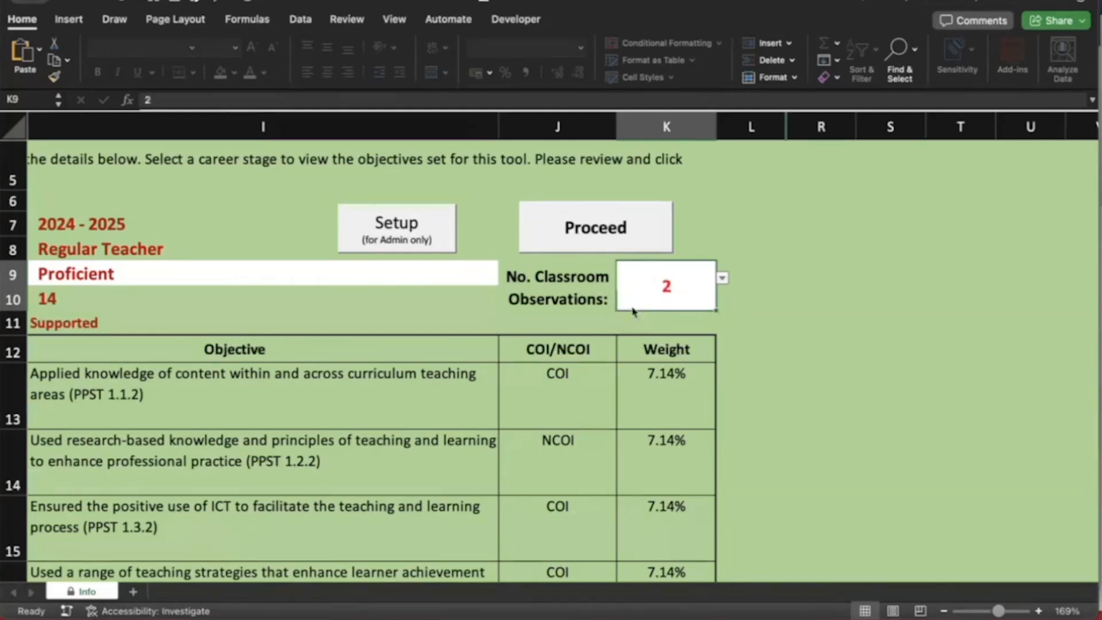
{"action": "scroll", "coordinate": [469, 337], "scroll_direction": "left", "scroll_amount": 1}
{"action": "scroll", "coordinate": [469, 337], "scroll_direction": "down", "scroll_amount": 1}
{"action": "scroll", "coordinate": [469, 338], "scroll_direction": "left", "scroll_amount": 2}
{"action": "scroll", "coordinate": [469, 338], "scroll_direction": "down", "scroll_amount": 1}
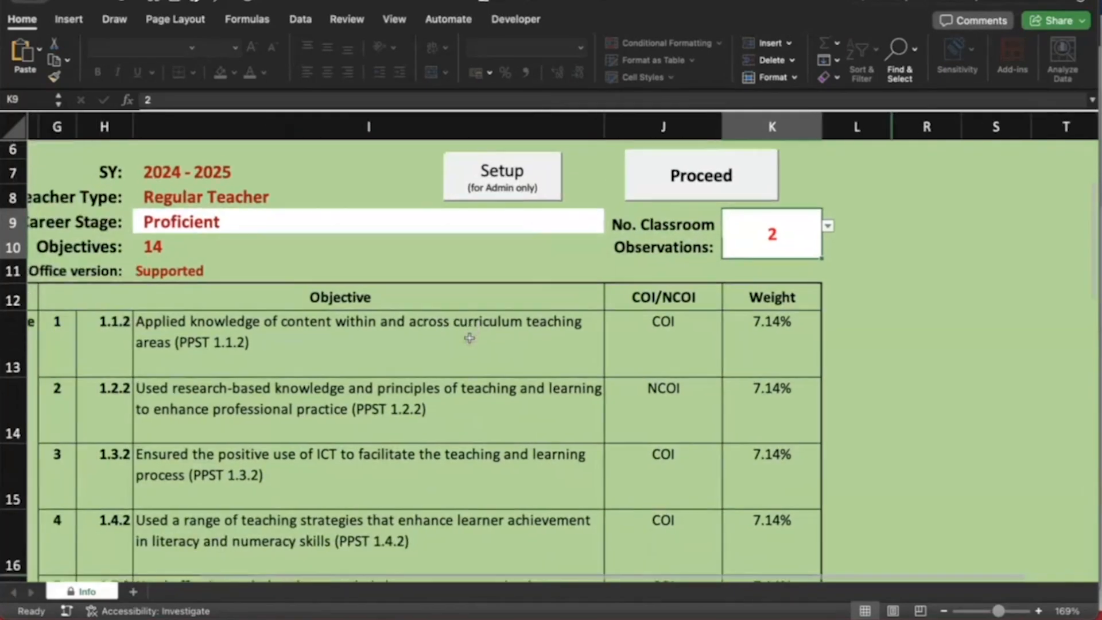
{"action": "scroll", "coordinate": [469, 337], "scroll_direction": "up", "scroll_amount": 1}
Proceed from the Info sheet and agree to the Privacy Notice
{"action": "left_click", "coordinate": [728, 211]}
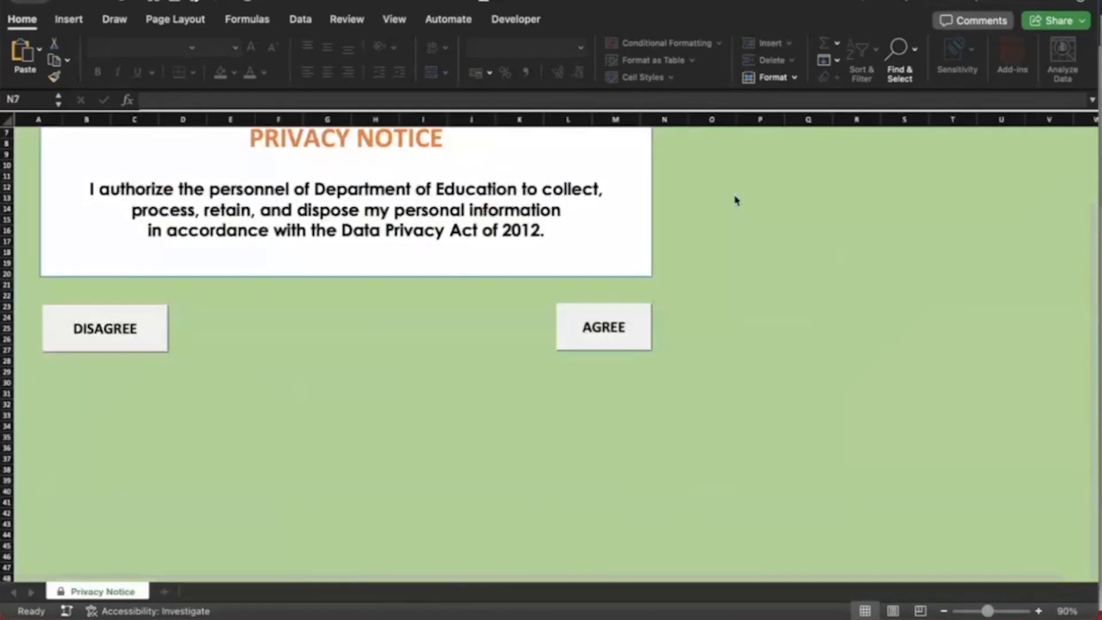
{"action": "scroll", "coordinate": [592, 224], "scroll_direction": "up", "scroll_amount": 2}
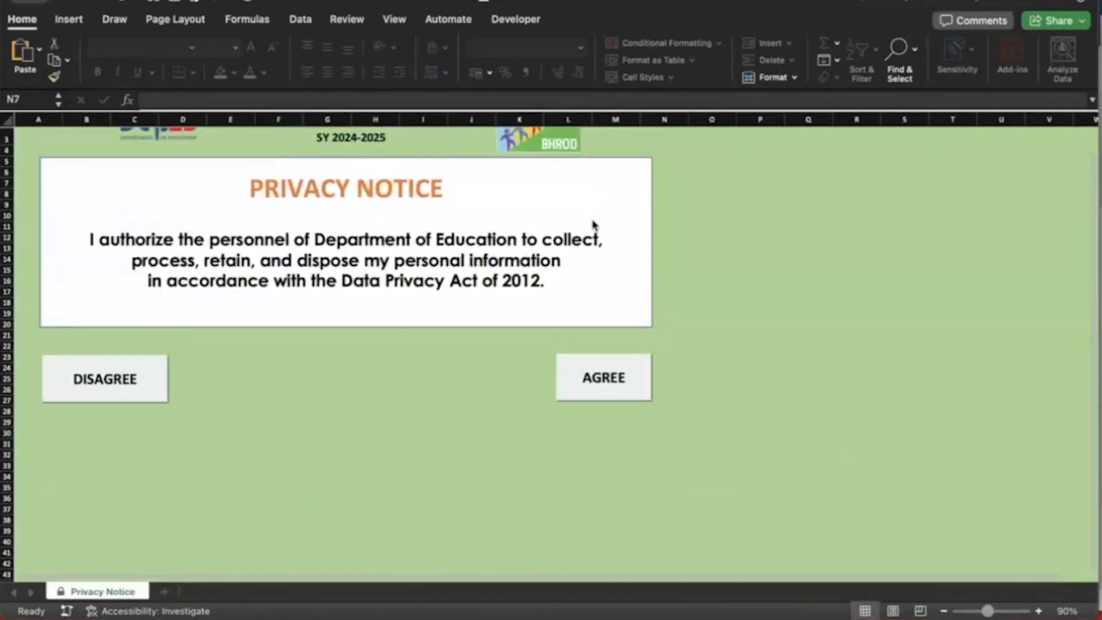
{"action": "left_click", "coordinate": [611, 383]}
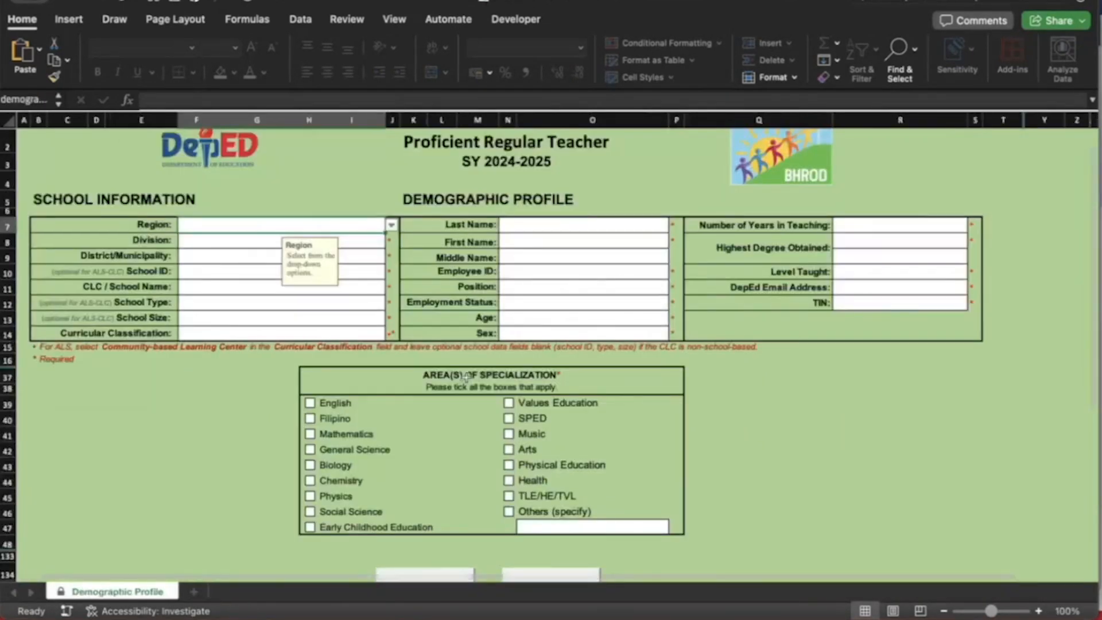
Set region to NCR, division and district to Caloocan City, and enter the school ID
{"action": "scroll", "coordinate": [466, 377], "scroll_direction": "down", "scroll_amount": 1}
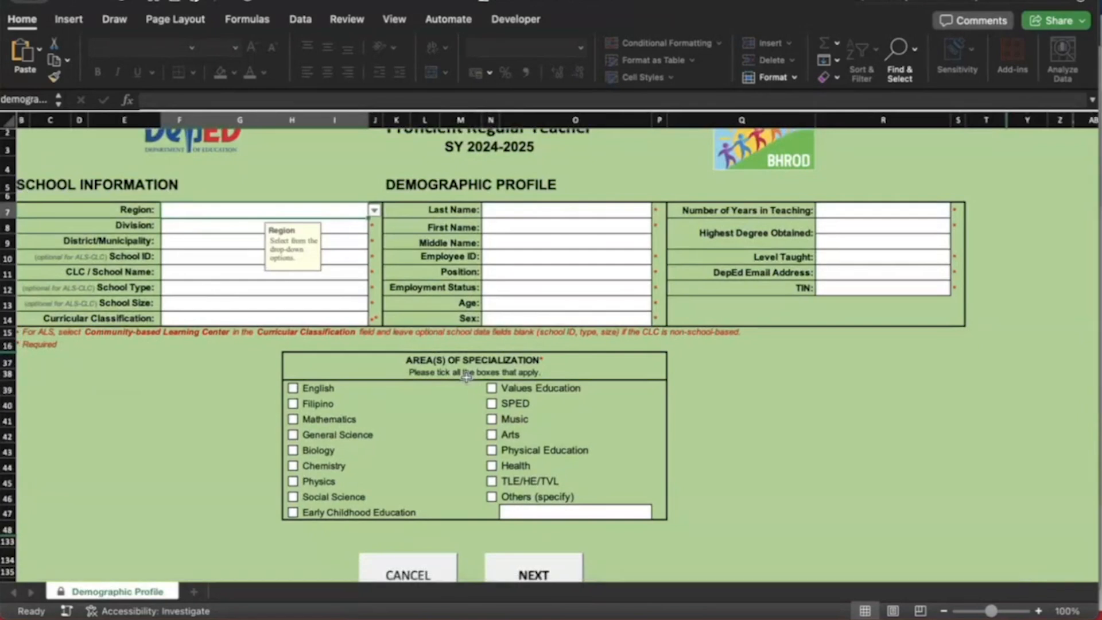
{"action": "left_click", "coordinate": [375, 211]}
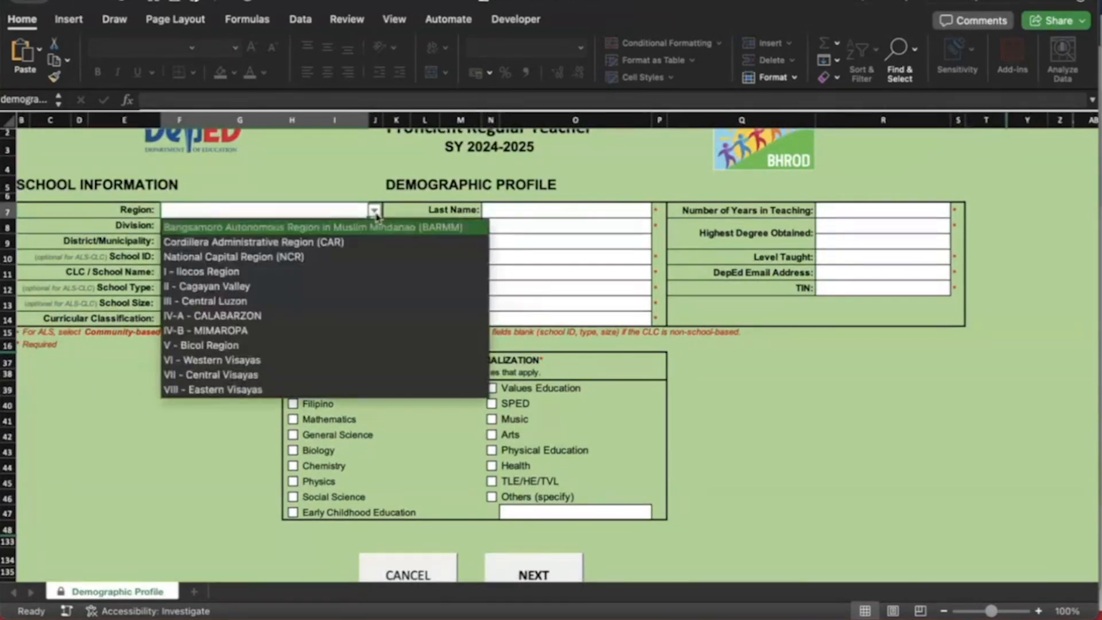
{"action": "left_click", "coordinate": [273, 258]}
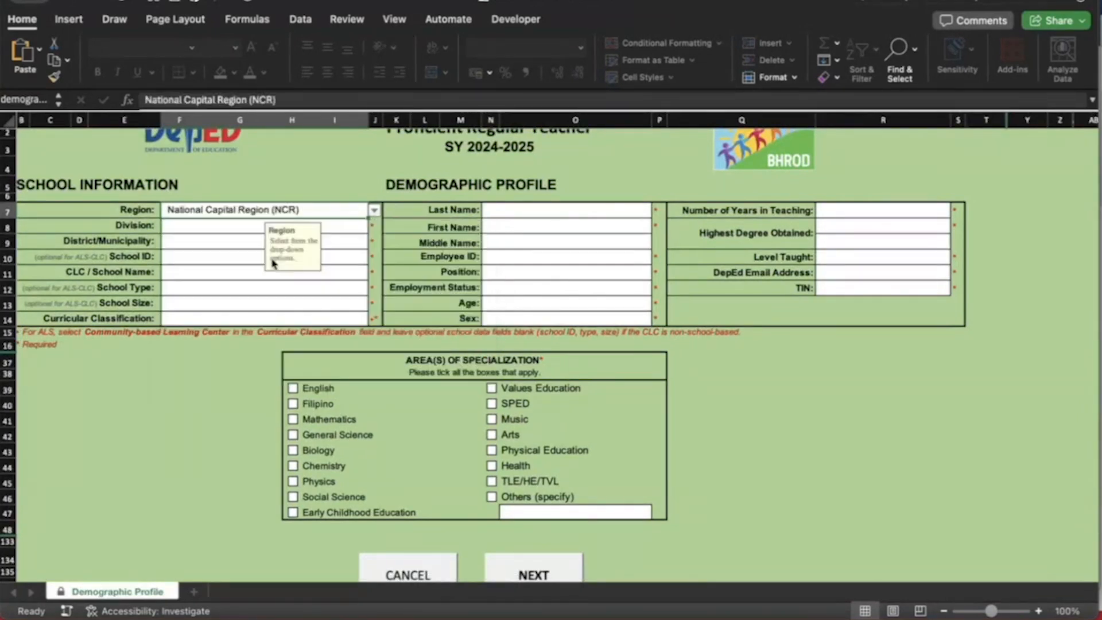
{"action": "left_click", "coordinate": [235, 227]}
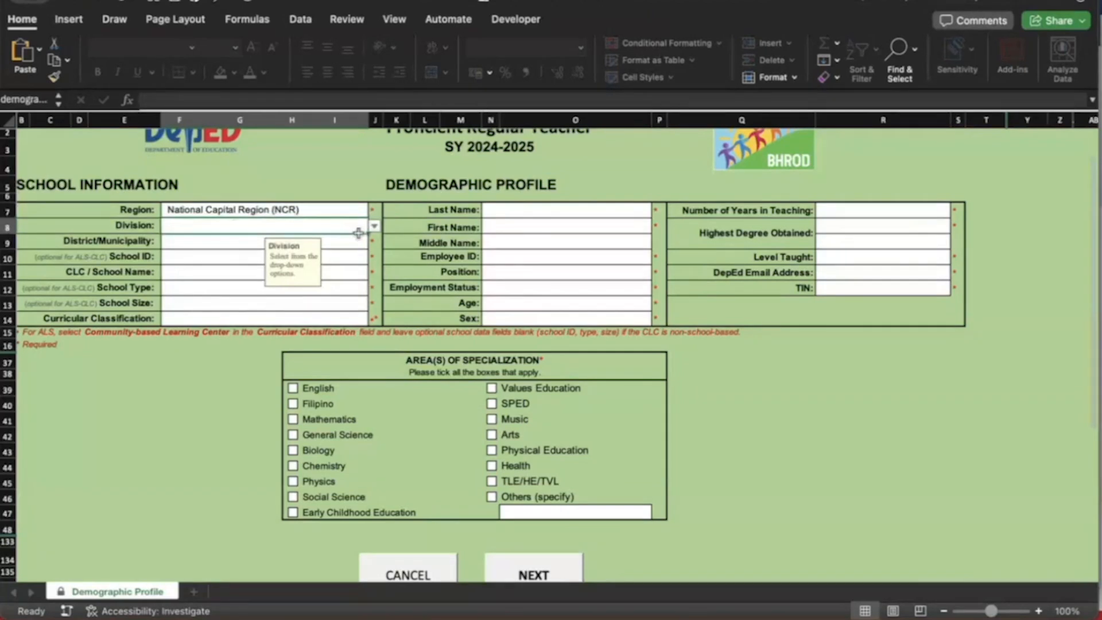
{"action": "left_click", "coordinate": [374, 226]}
{"action": "left_click", "coordinate": [246, 241]}
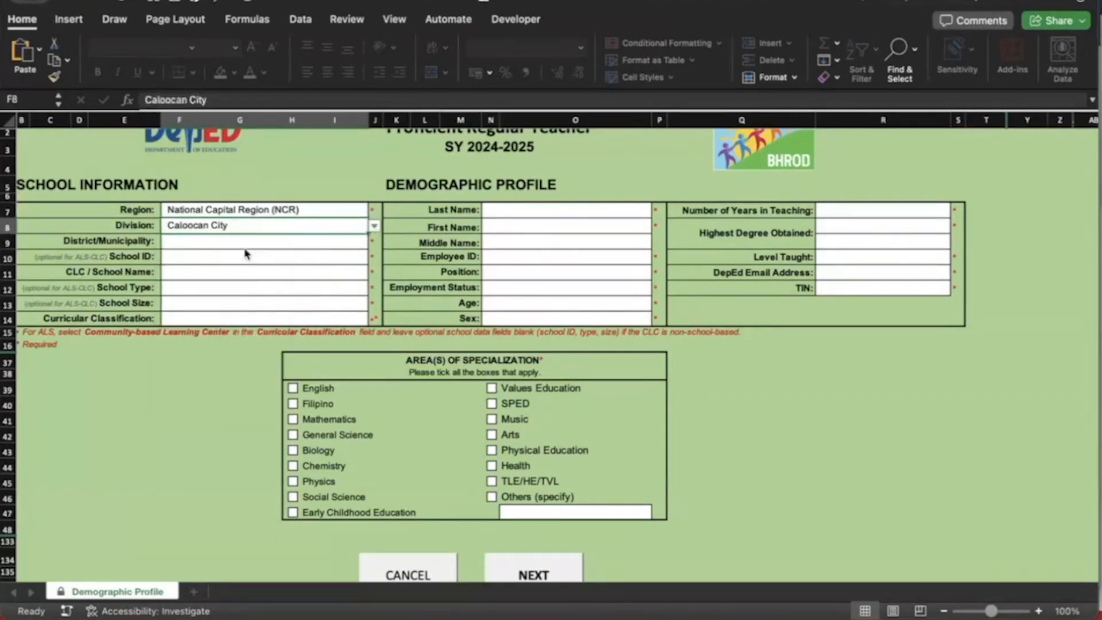
{"action": "left_click", "coordinate": [221, 241]}
{"action": "type", "text": "Caloco"}
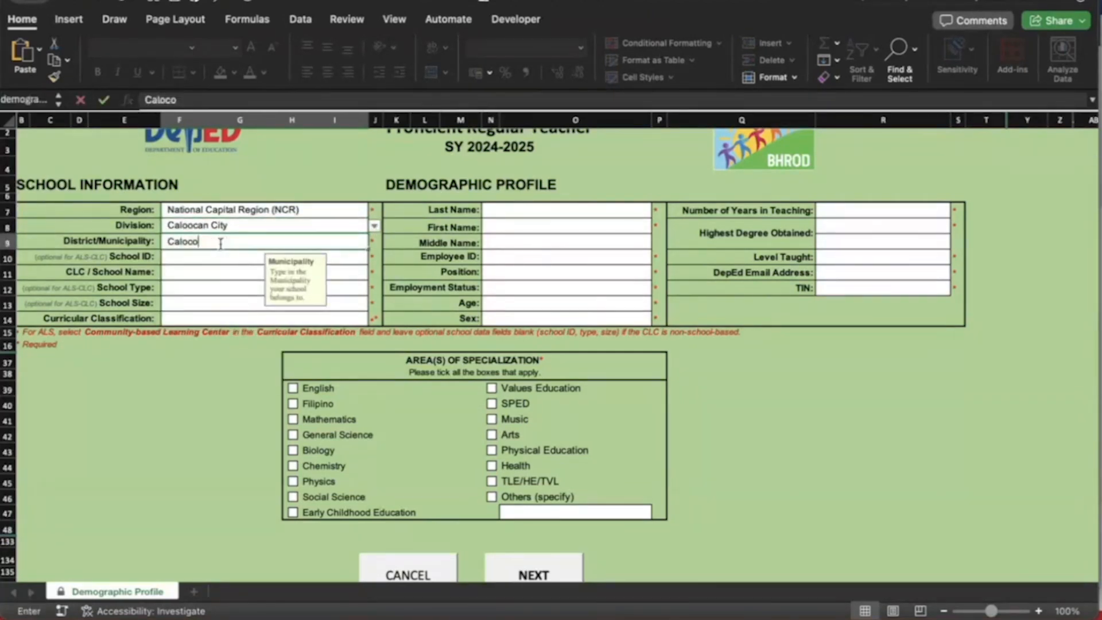
{"action": "key", "text": "BackSpace"}
{"action": "key", "text": "BackSpace"}
{"action": "type", "text": "o"}
{"action": "key", "text": "Return"}
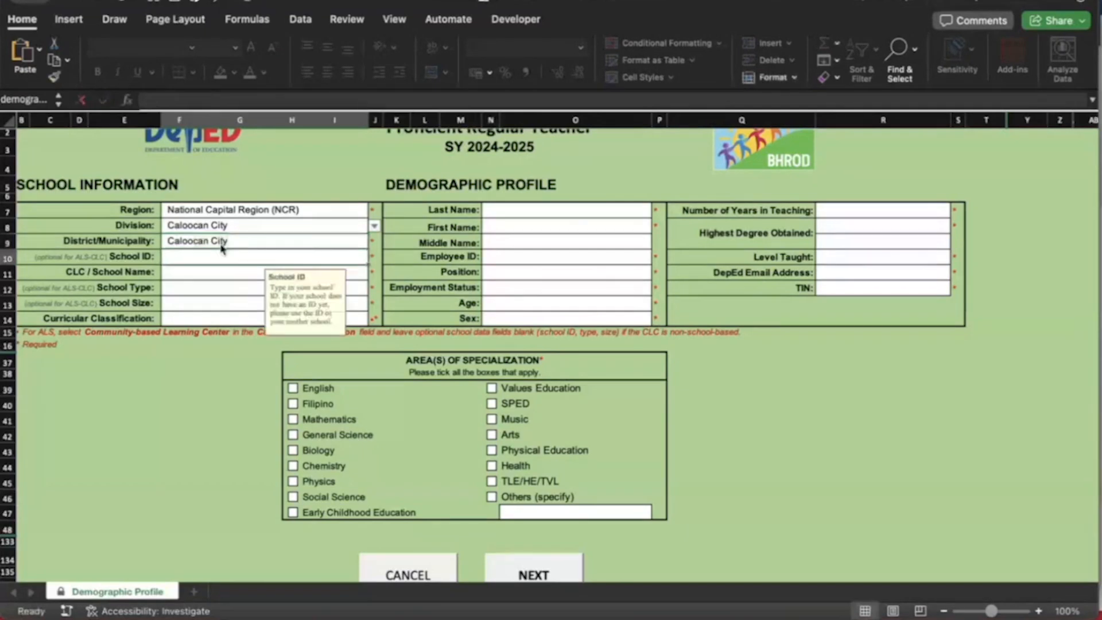
{"action": "type", "text": "123456"}
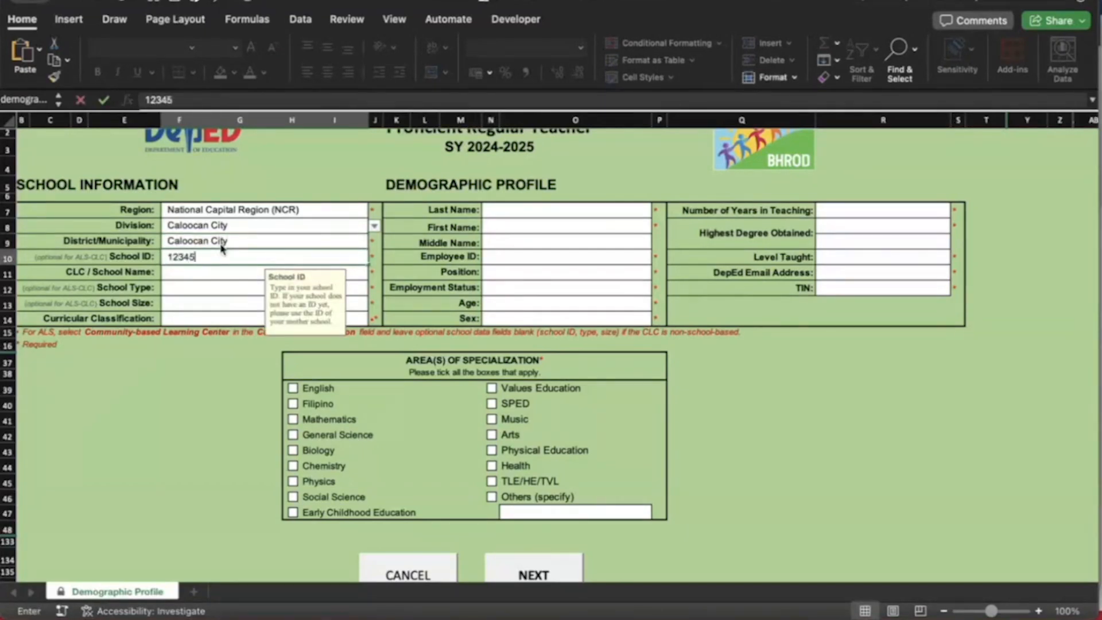
Enter school name Caloocan NHS, with school type Urban and school size Large
{"action": "left_click", "coordinate": [213, 272]}
{"action": "type", "text": "Caloc"}
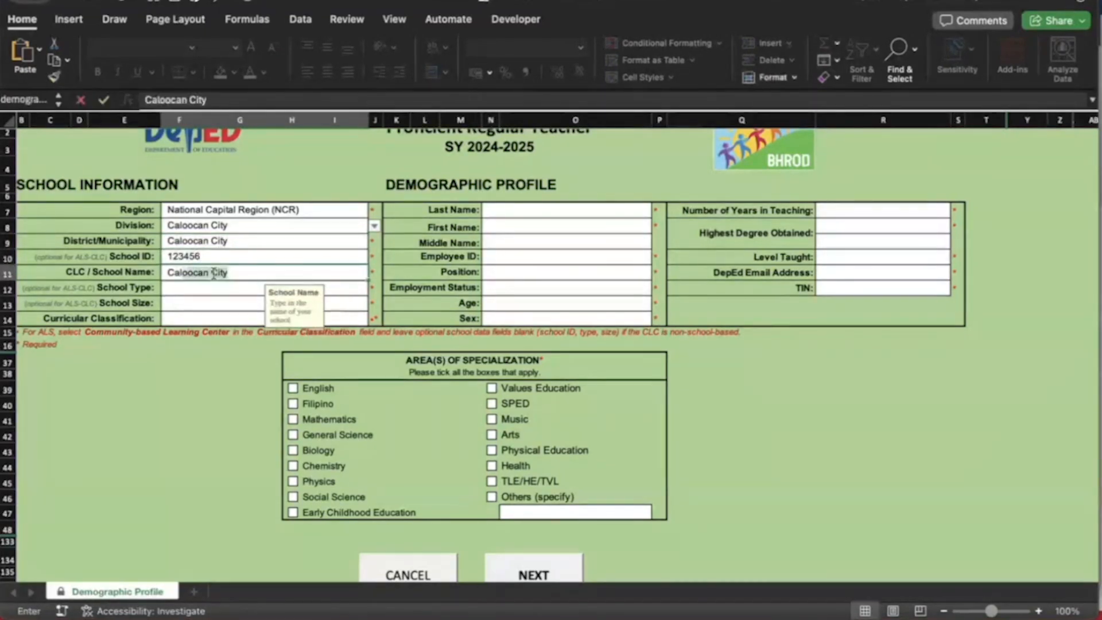
{"action": "key", "text": "BackSpace"}
{"action": "type", "text": "o"}
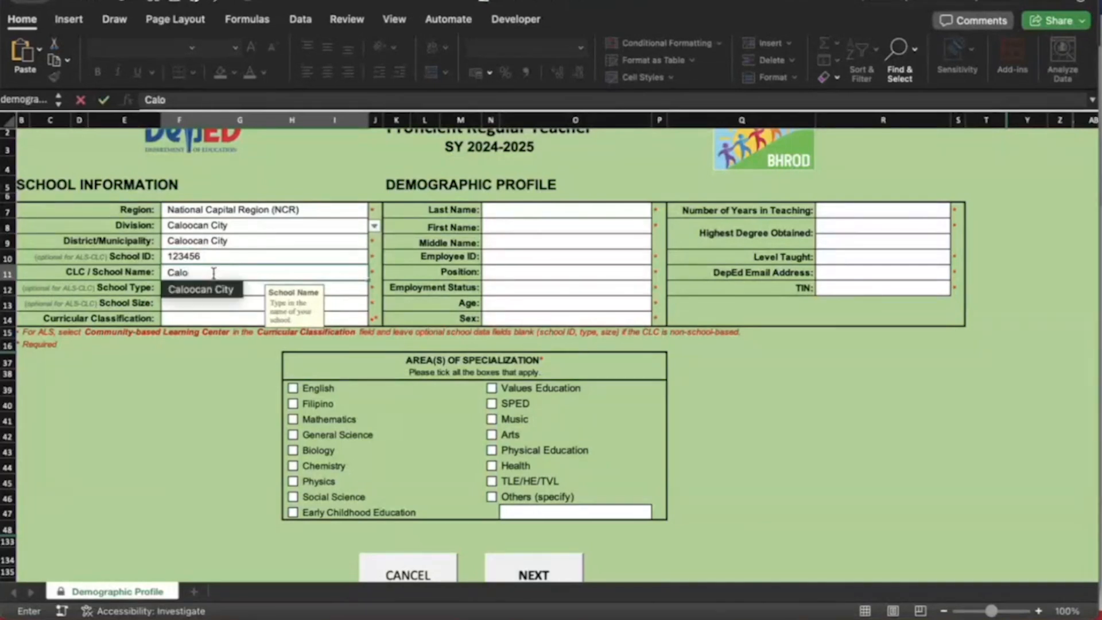
{"action": "type", "text": "NHS"}
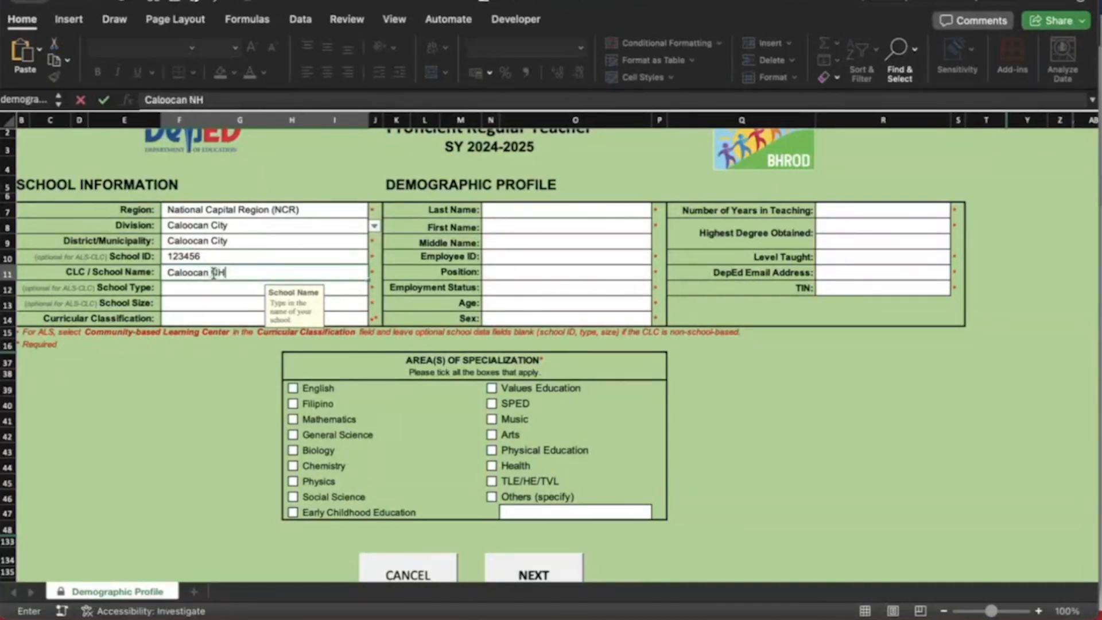
{"action": "left_click", "coordinate": [209, 288]}
{"action": "left_click", "coordinate": [373, 290]}
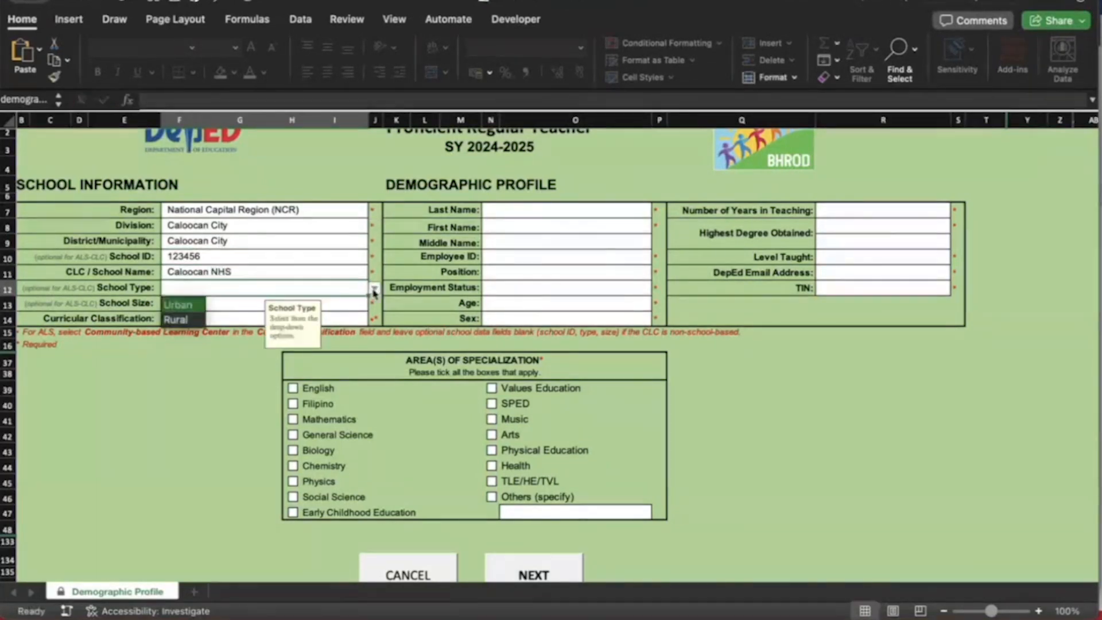
{"action": "left_click", "coordinate": [181, 304]}
{"action": "left_click", "coordinate": [204, 302]}
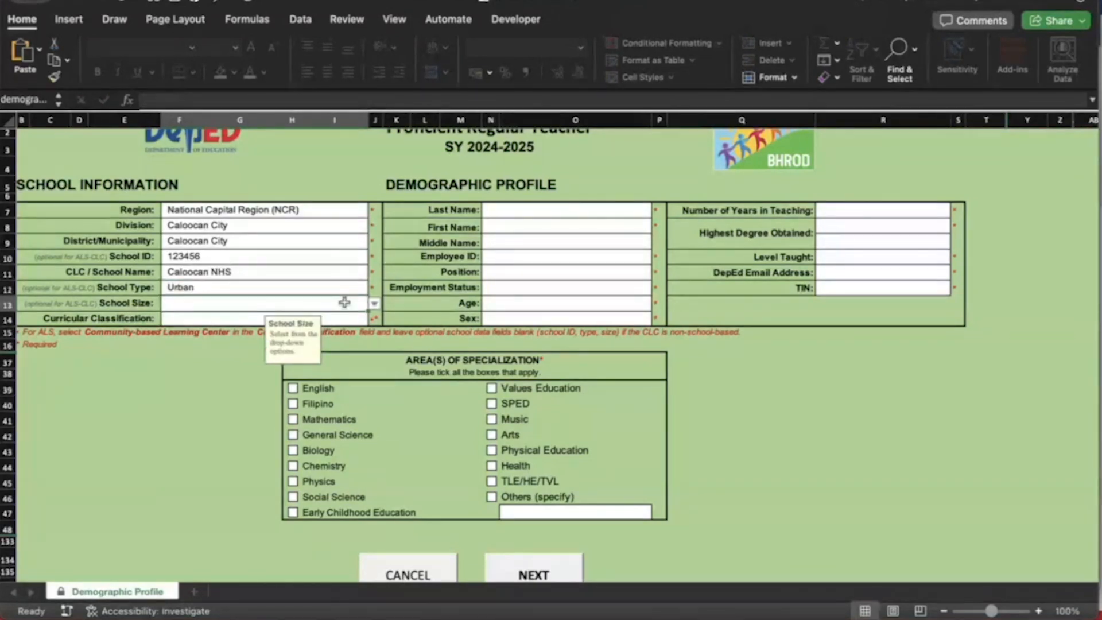
{"action": "left_click", "coordinate": [373, 309]}
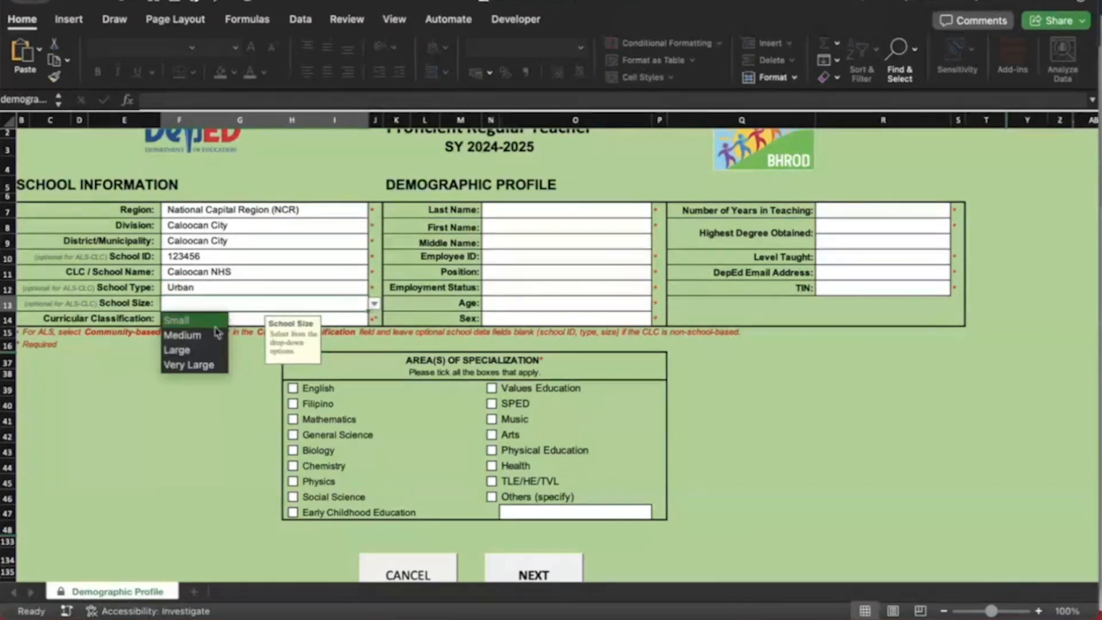
{"action": "left_click", "coordinate": [191, 349]}
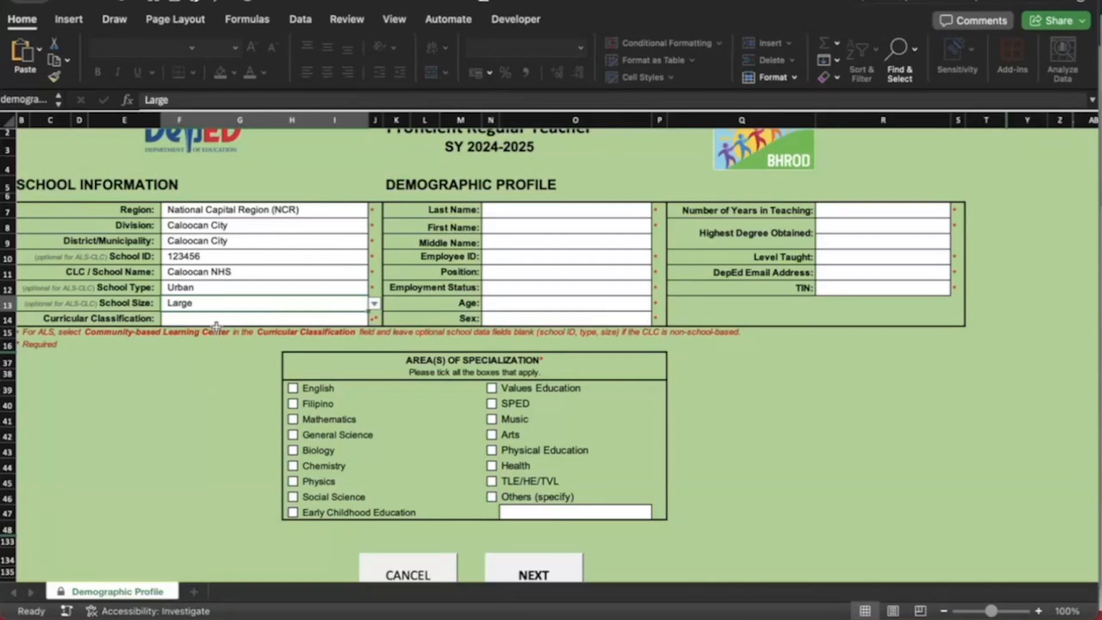
Choose Grade 7-10 as curricular classification and type the teacher's last name
{"action": "left_click", "coordinate": [345, 318]}
{"action": "left_click", "coordinate": [374, 319]}
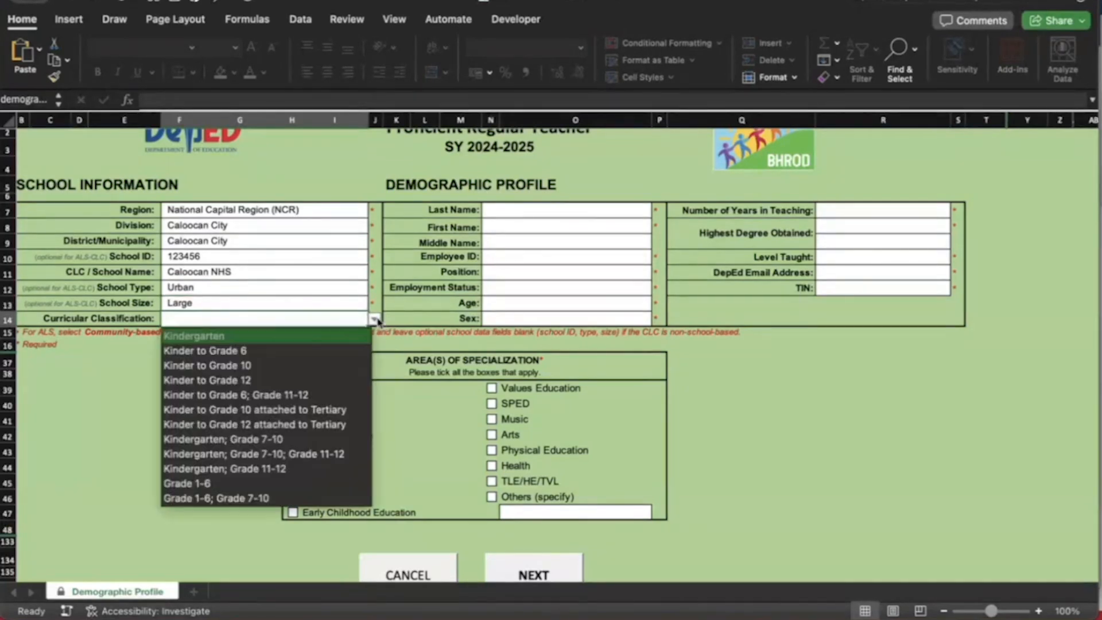
{"action": "scroll", "coordinate": [252, 470], "scroll_direction": "down", "scroll_amount": 3}
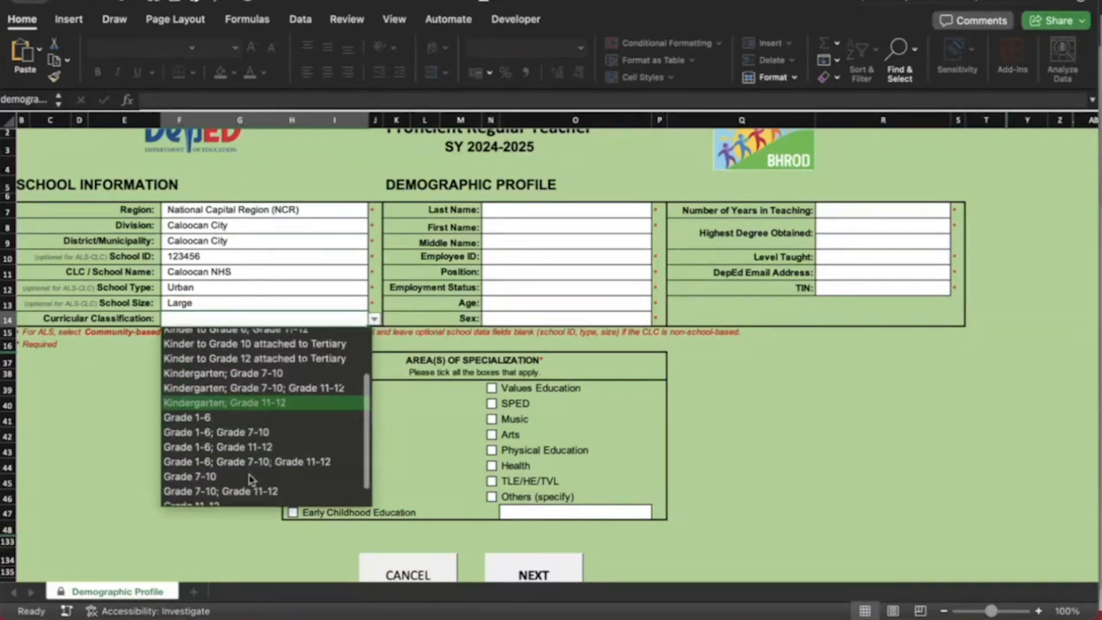
{"action": "scroll", "coordinate": [251, 479], "scroll_direction": "down", "scroll_amount": 1}
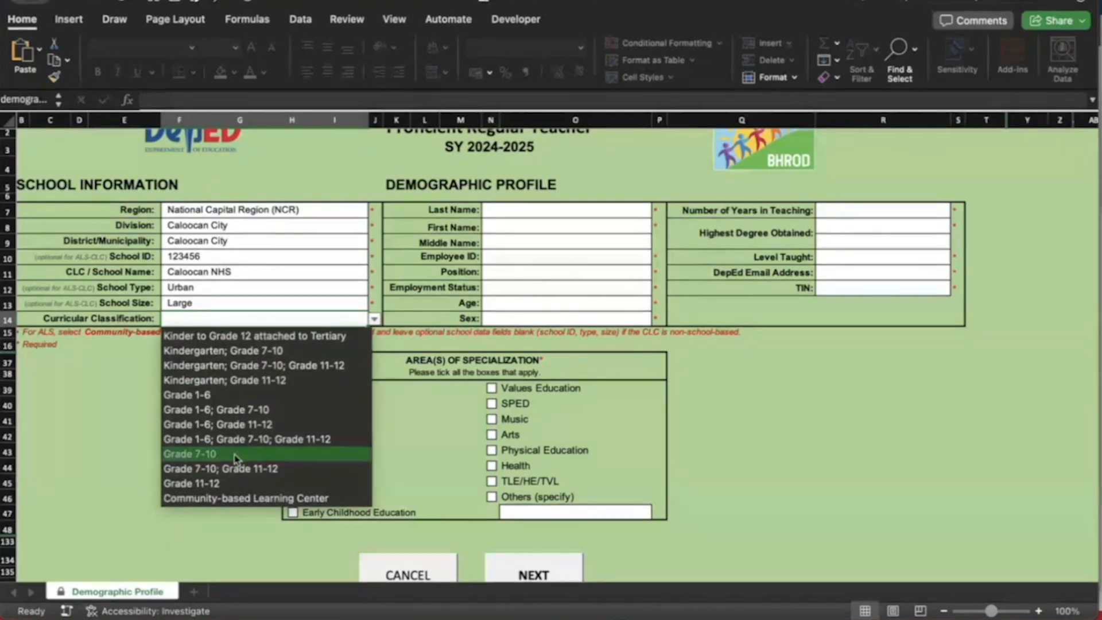
{"action": "left_click", "coordinate": [235, 454]}
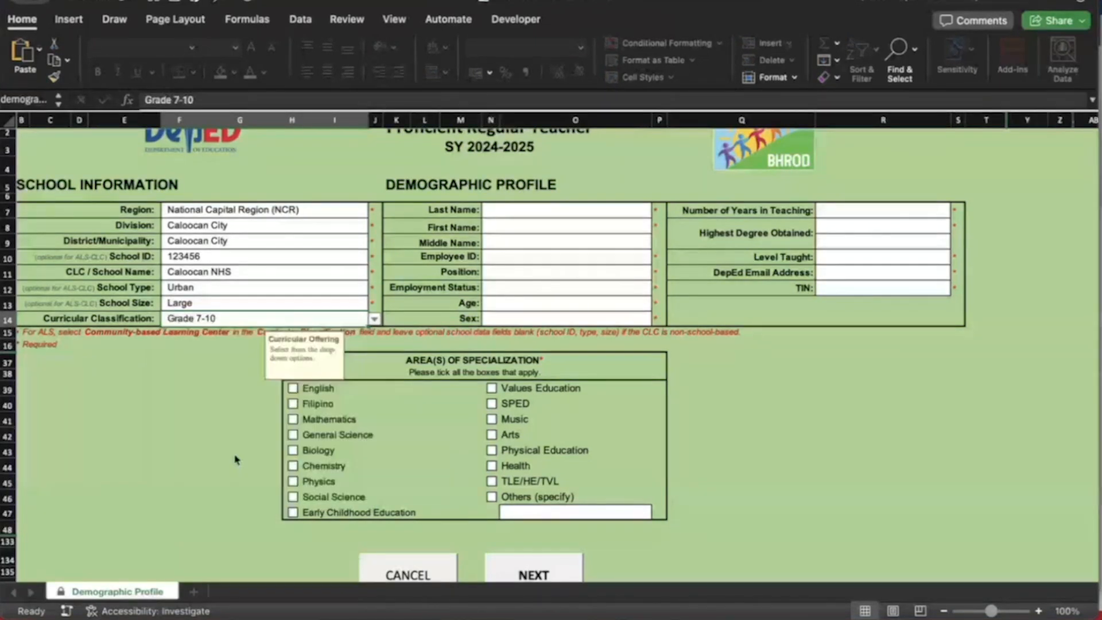
{"action": "left_click", "coordinate": [566, 212]}
{"action": "type", "text": "dela cruz"}
Enter the teacher's first name and employee ID, leaving the middle name blank
{"action": "key", "text": "Return"}
{"action": "type", "text": "j"}
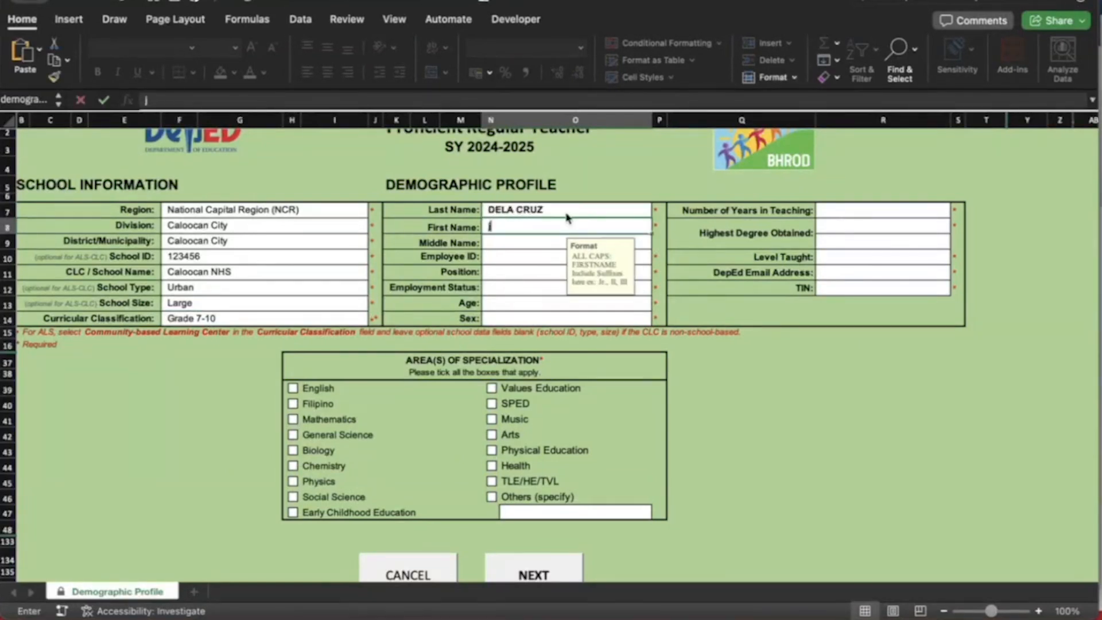
{"action": "type", "text": "uanir"}
{"action": "key", "text": "BackSpace"}
{"action": "type", "text": "ta"}
{"action": "key", "text": "Return"}
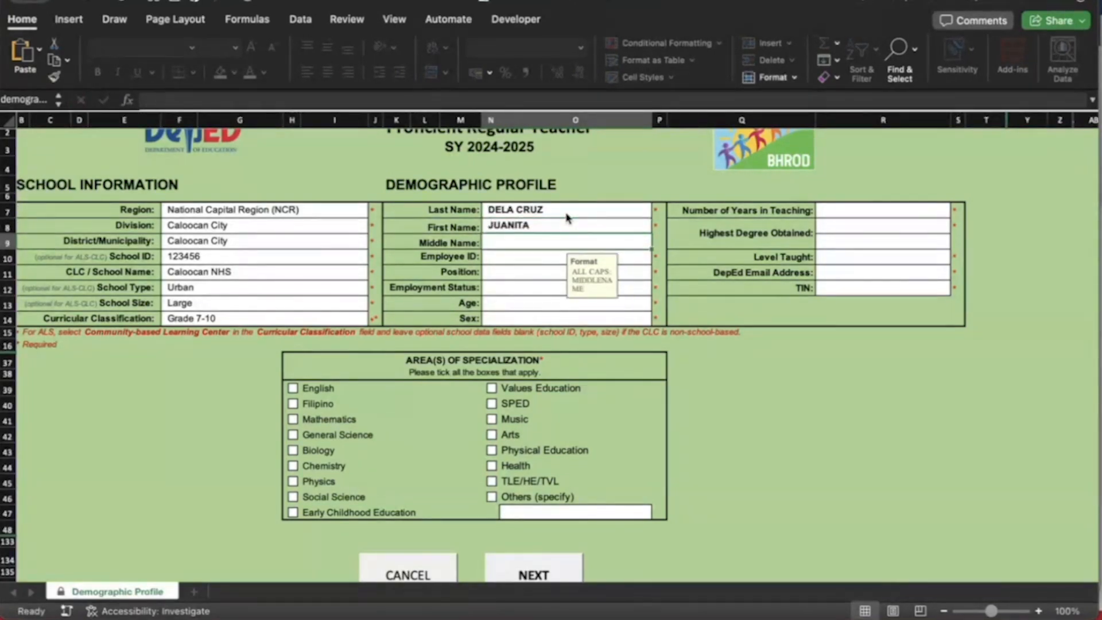
{"action": "key", "text": "Return"}
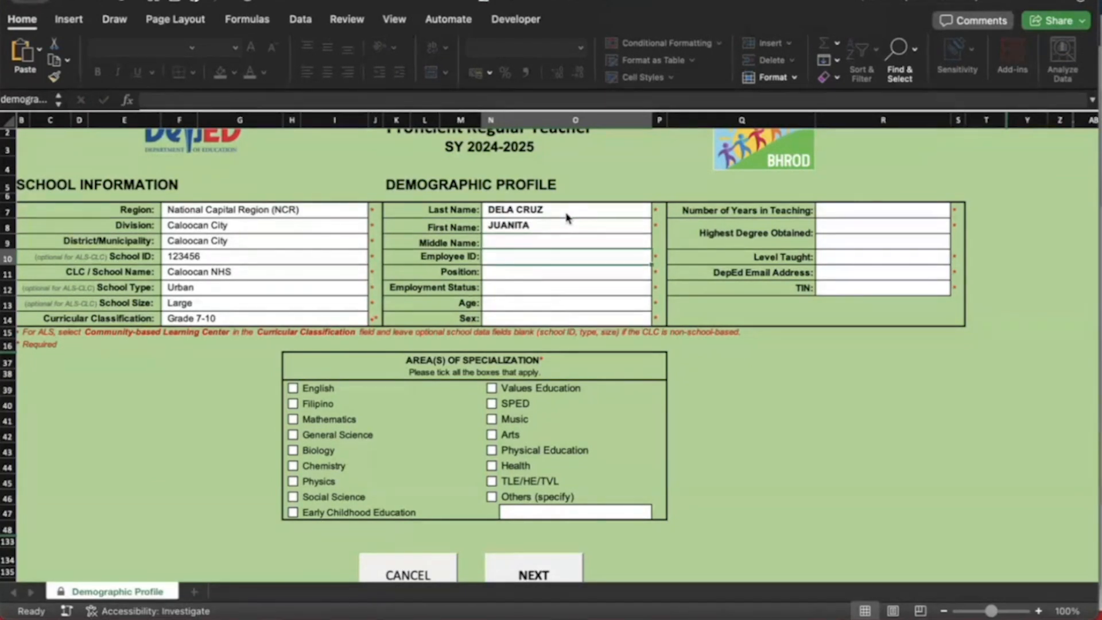
{"action": "type", "text": "654321"}
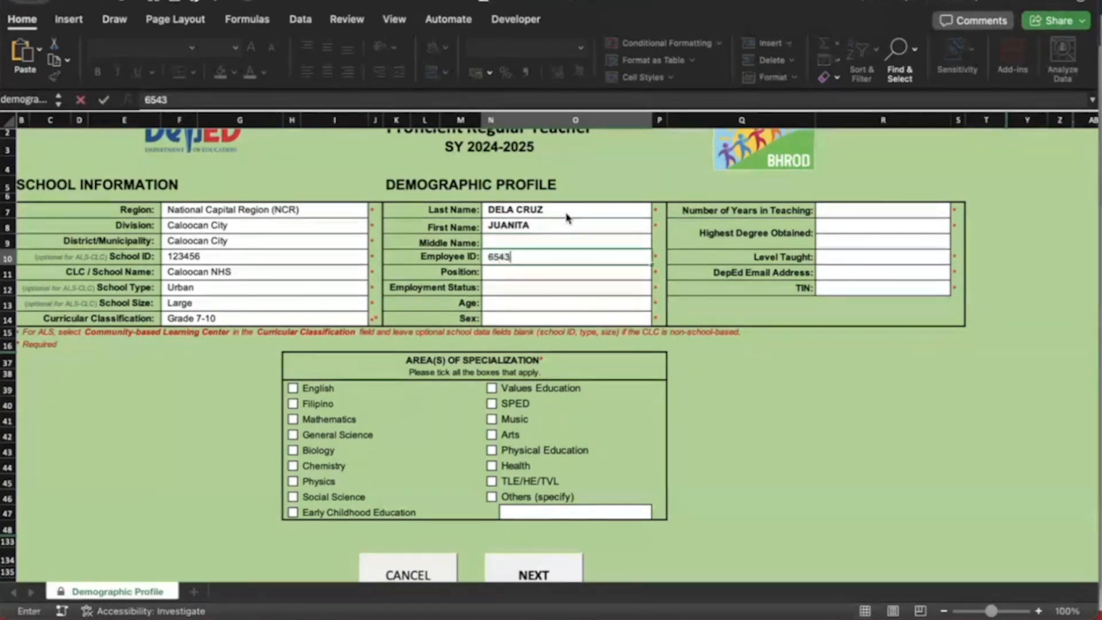
{"action": "key", "text": "Return"}
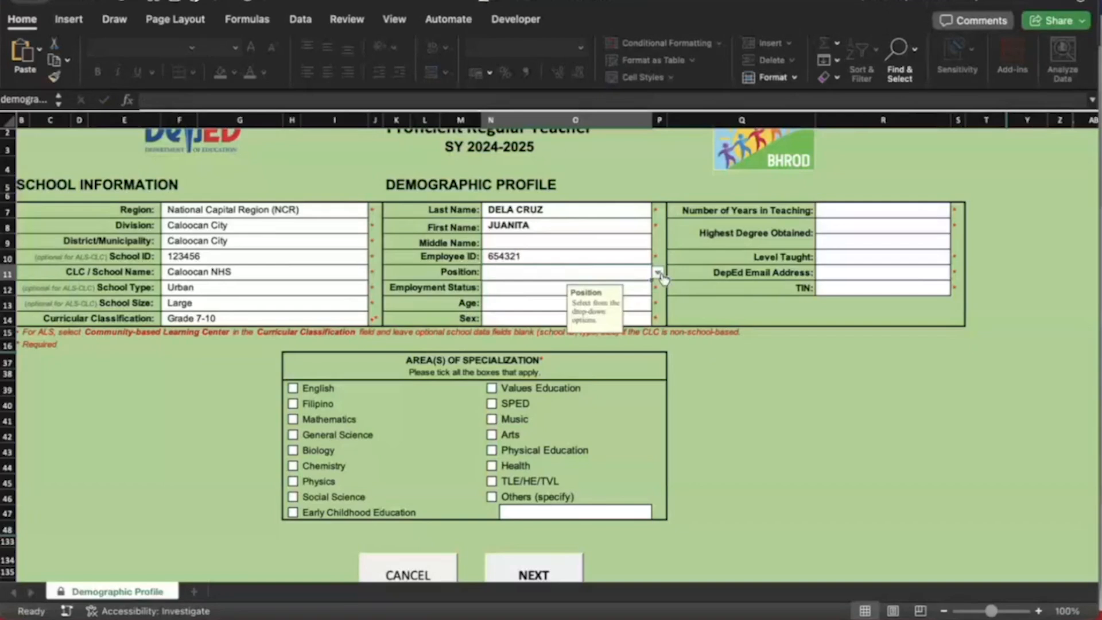
Set position to Teacher II and employment status to Regular Permanent
{"action": "key", "text": "alt+Down"}
{"action": "left_click", "coordinate": [567, 302]}
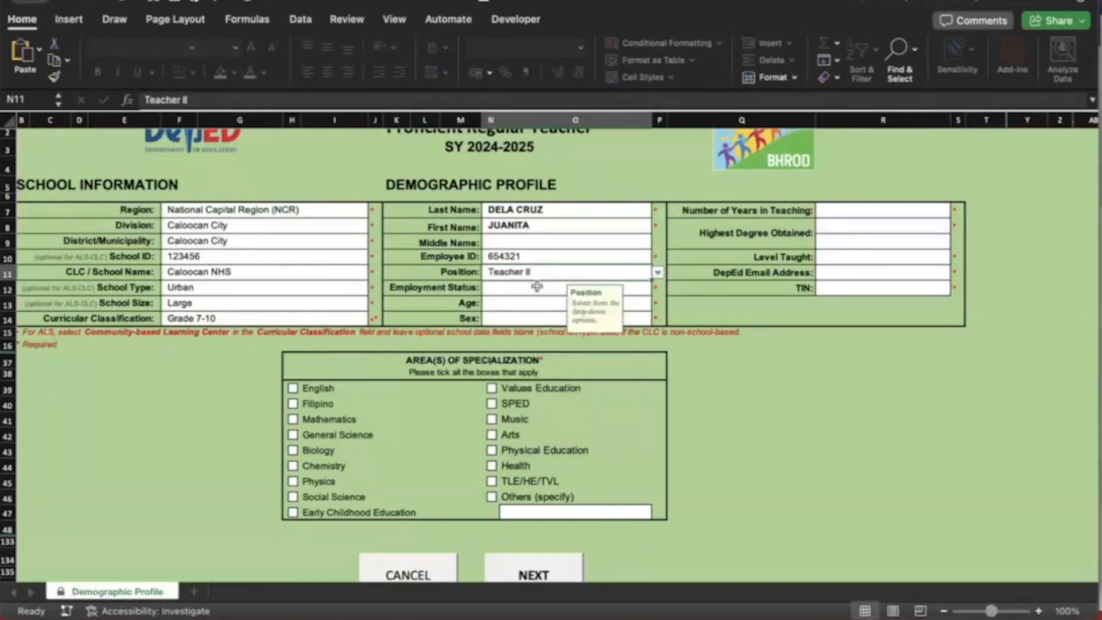
{"action": "left_click", "coordinate": [537, 287]}
{"action": "left_click", "coordinate": [657, 288]}
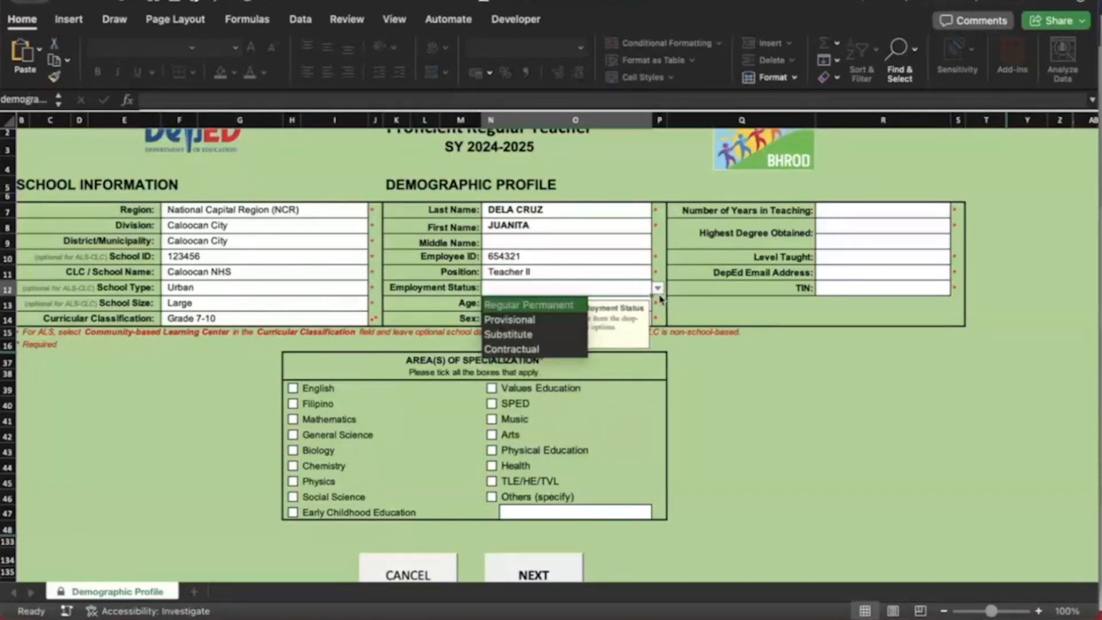
{"action": "left_click", "coordinate": [557, 306]}
Set the age range to 31-35 and sex to Female
{"action": "left_click", "coordinate": [542, 304]}
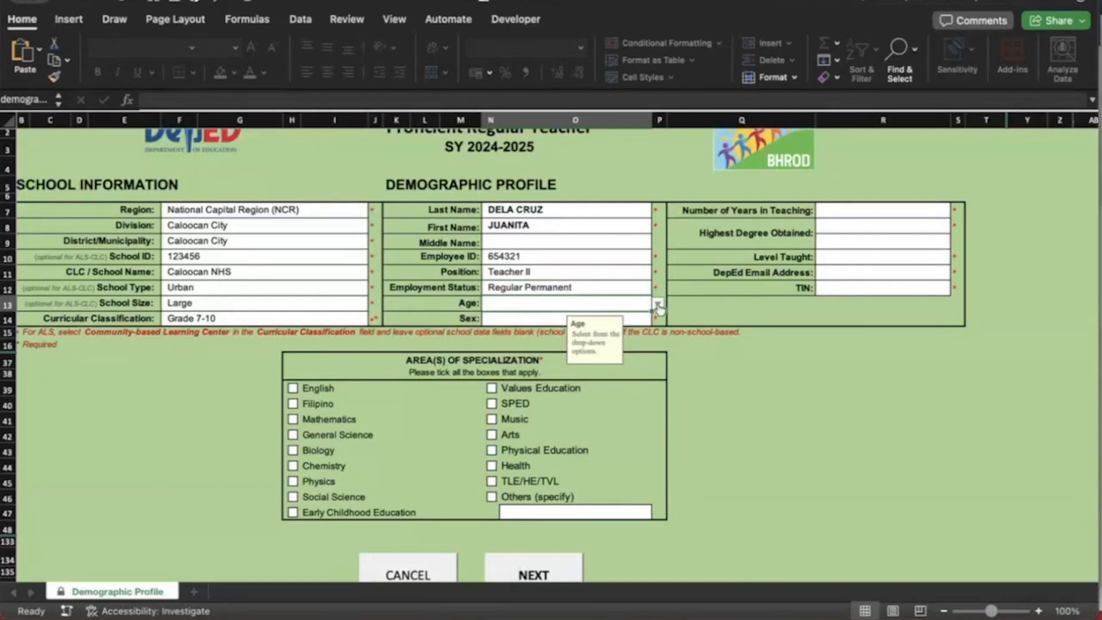
{"action": "left_click", "coordinate": [658, 304]}
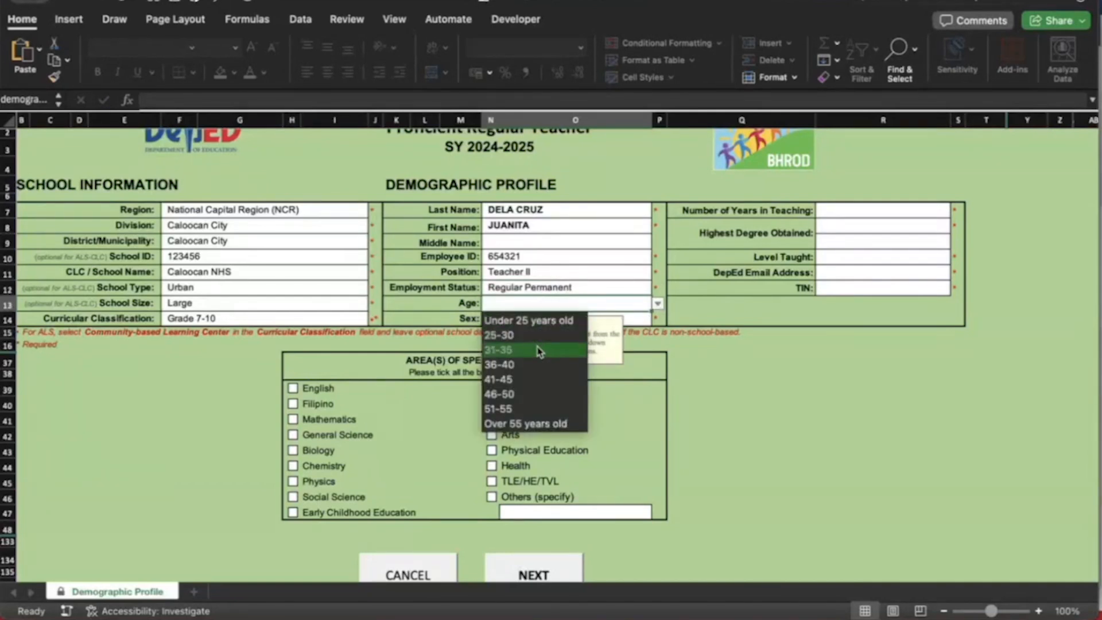
{"action": "left_click", "coordinate": [539, 351]}
{"action": "left_click", "coordinate": [560, 318]}
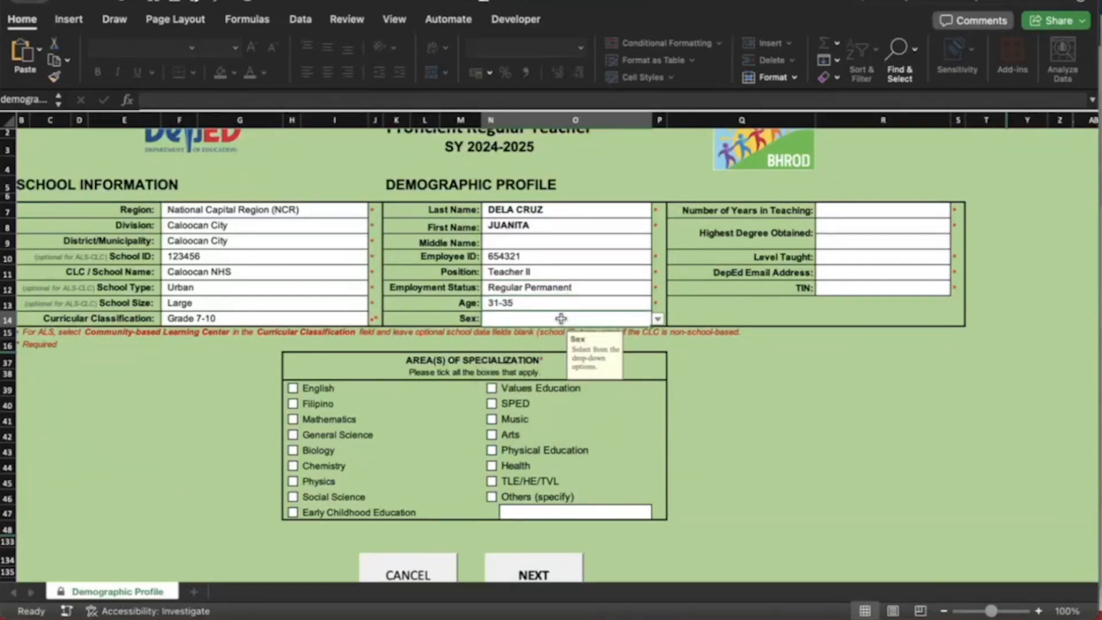
{"action": "left_click", "coordinate": [658, 319]}
{"action": "left_click", "coordinate": [511, 348]}
{"action": "scroll", "coordinate": [737, 326], "scroll_direction": "right", "scroll_amount": 1}
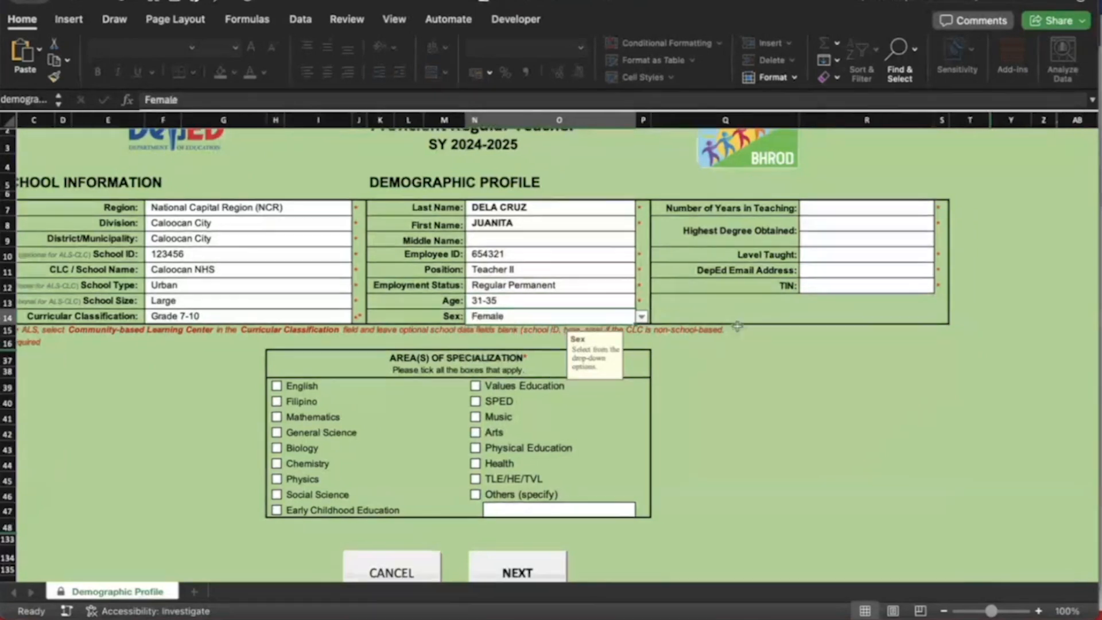
{"action": "scroll", "coordinate": [737, 326], "scroll_direction": "right", "scroll_amount": 3}
{"action": "left_click", "coordinate": [769, 202]}
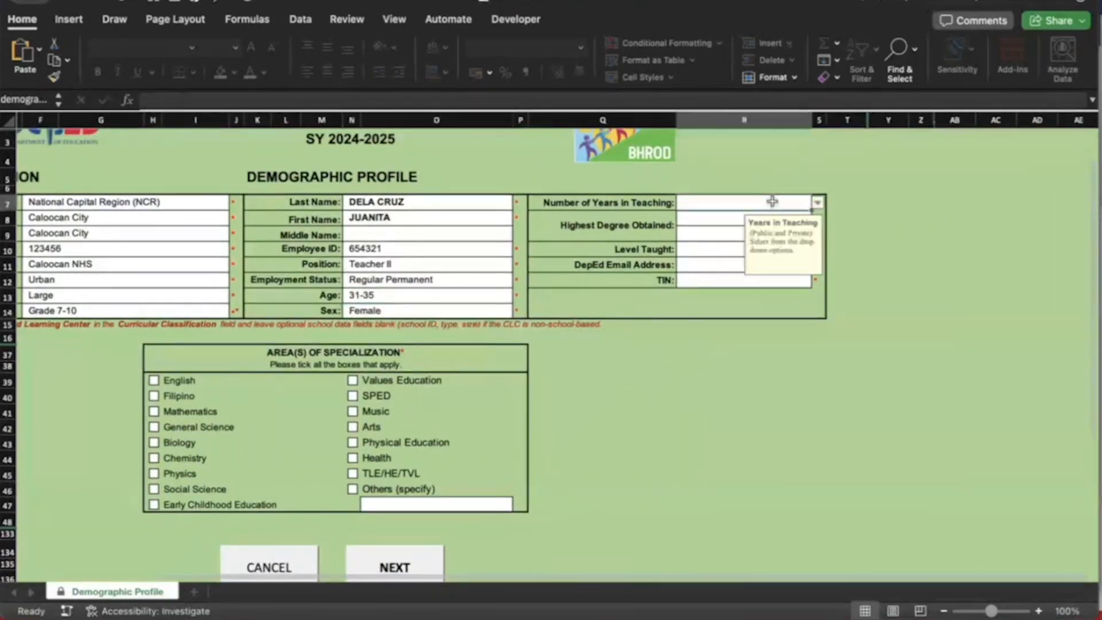
Choose 4-10 years teaching, Master's Degree and Junior High School as level taught
{"action": "left_click", "coordinate": [816, 204]}
{"action": "left_click", "coordinate": [705, 235]}
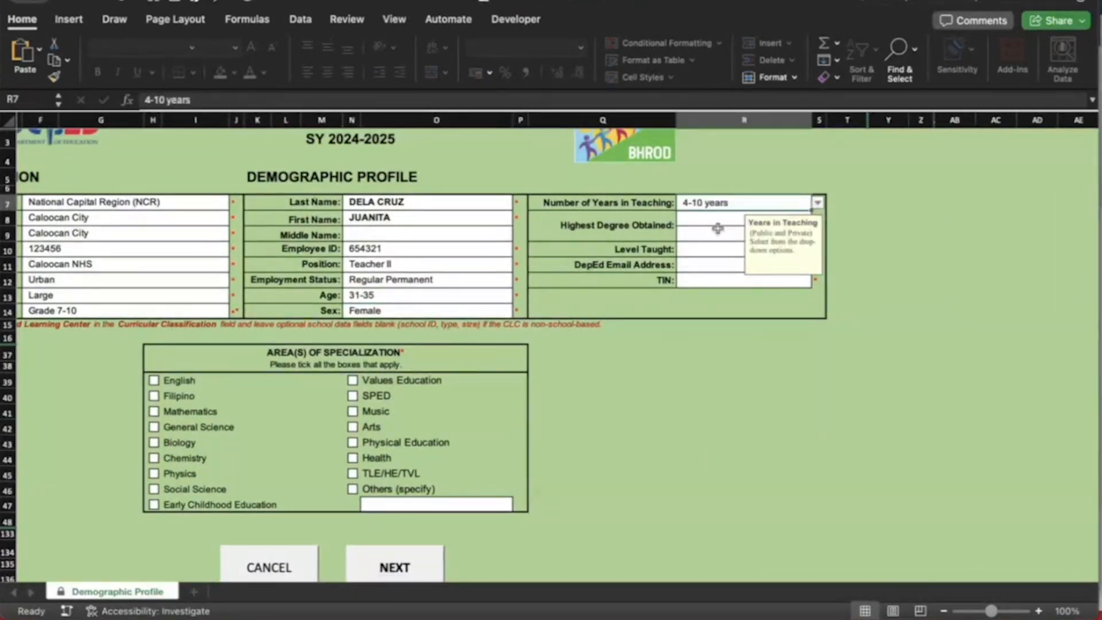
{"action": "left_click", "coordinate": [712, 231]}
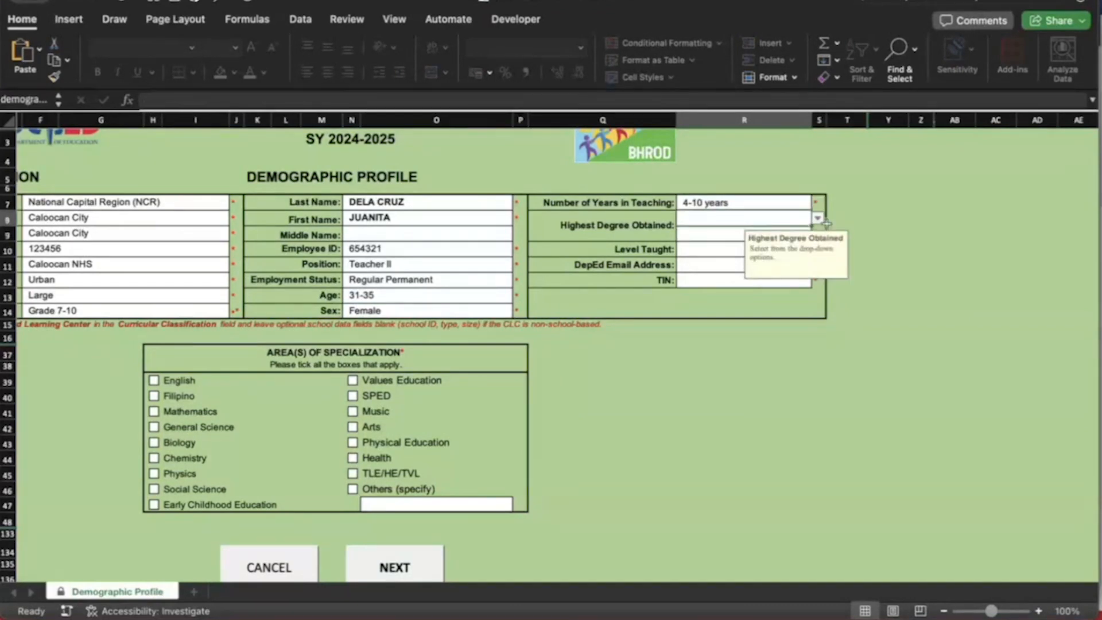
{"action": "left_click", "coordinate": [816, 219]}
{"action": "left_click", "coordinate": [732, 249]}
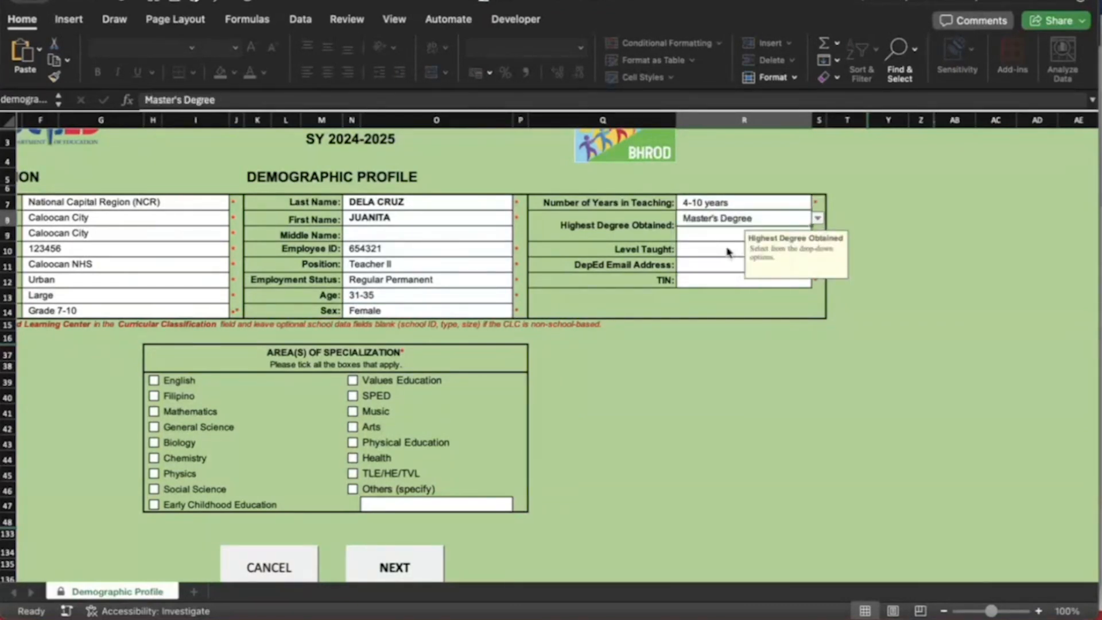
{"action": "left_click", "coordinate": [713, 248]}
{"action": "left_click", "coordinate": [817, 249]}
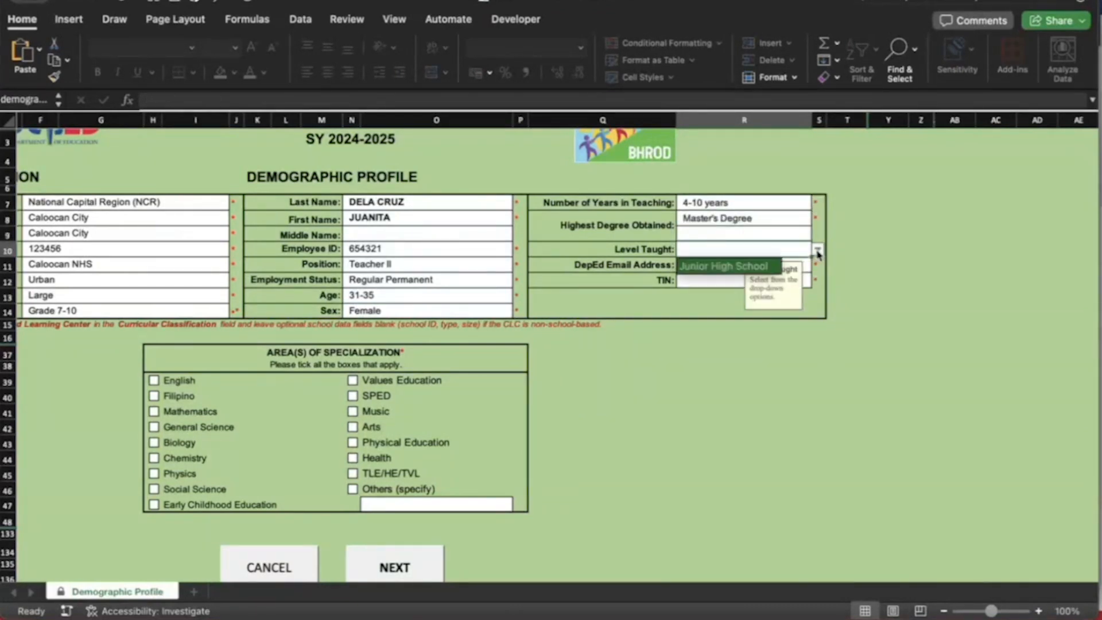
{"action": "left_click", "coordinate": [730, 262]}
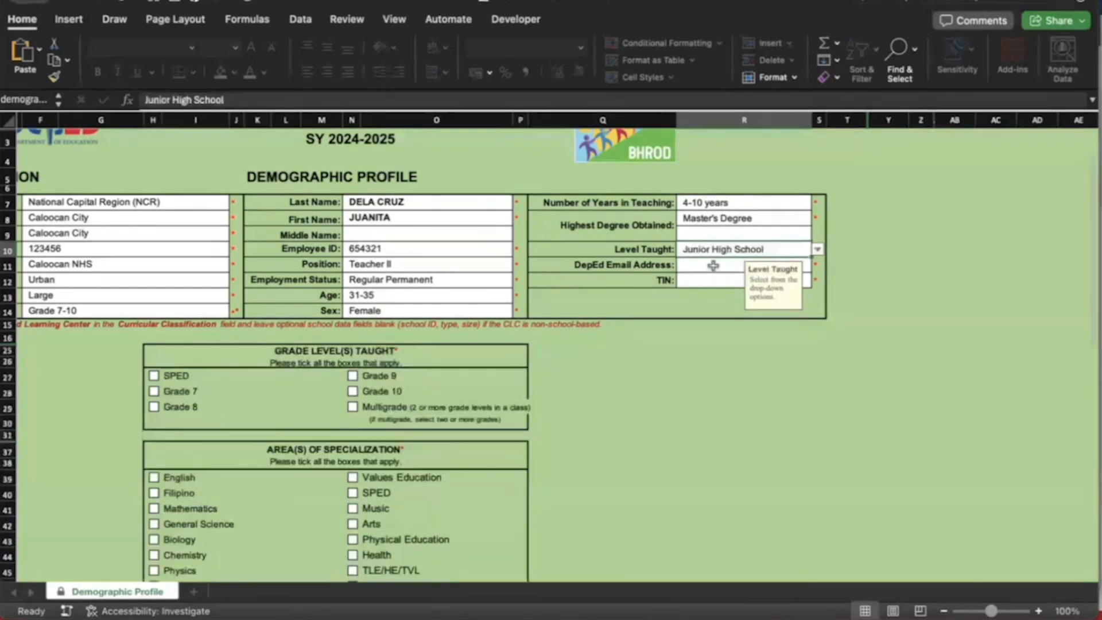
Enter the teacher's DepEd email address and begin the TIN, removing a wrong digit
{"action": "left_click", "coordinate": [713, 265]}
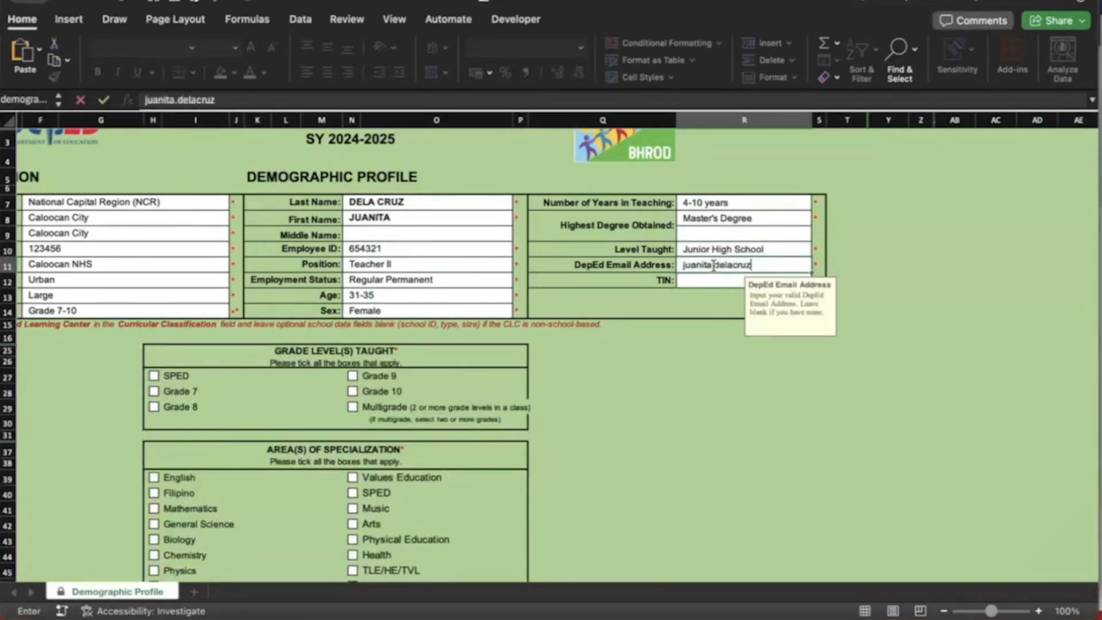
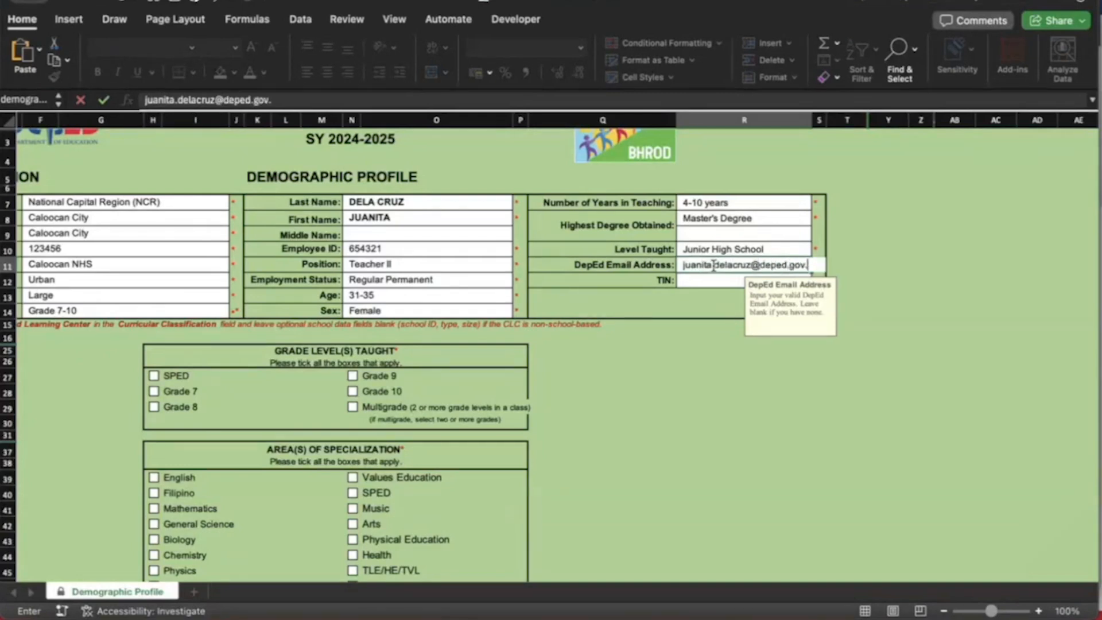
{"action": "left_click", "coordinate": [703, 283]}
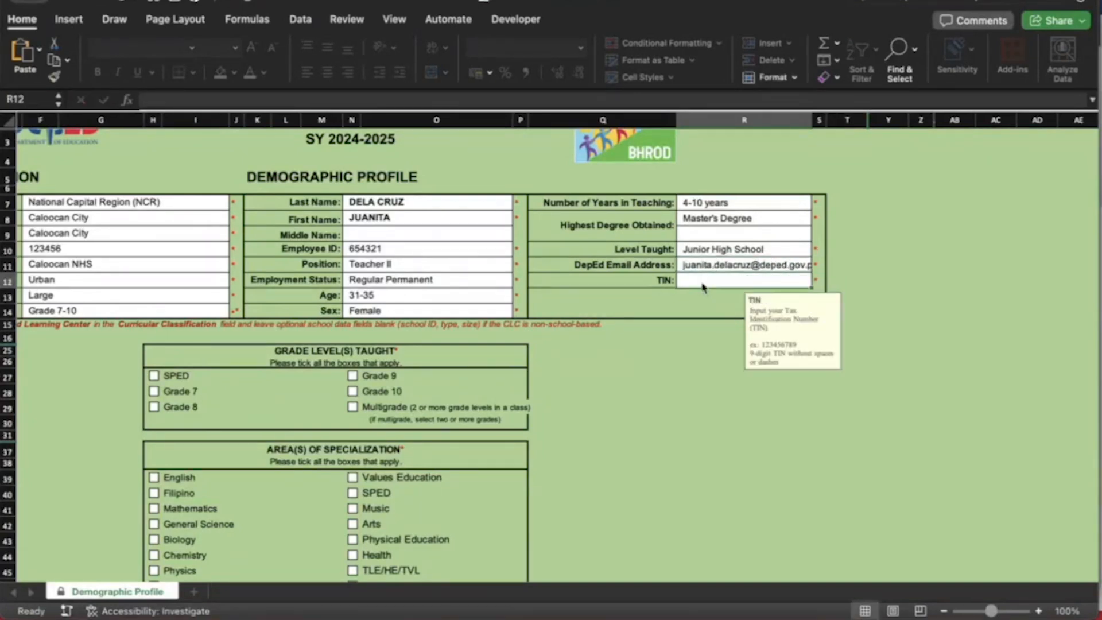
{"action": "type", "text": "98765"}
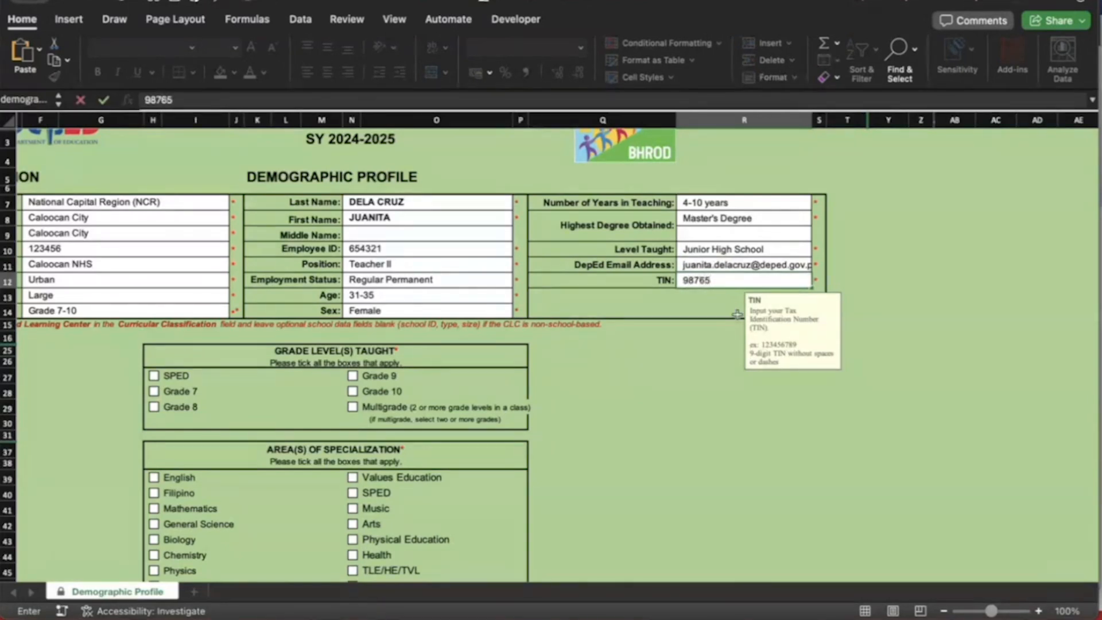
{"action": "key", "text": "BackSpace"}
Finish the TIN entry and tick Grade 8 and Grade 7 as grade levels taught
{"action": "type", "text": "54321"}
{"action": "left_click", "coordinate": [666, 368]}
{"action": "scroll", "coordinate": [667, 370], "scroll_direction": "left", "scroll_amount": 3}
{"action": "scroll", "coordinate": [667, 370], "scroll_direction": "down", "scroll_amount": 1}
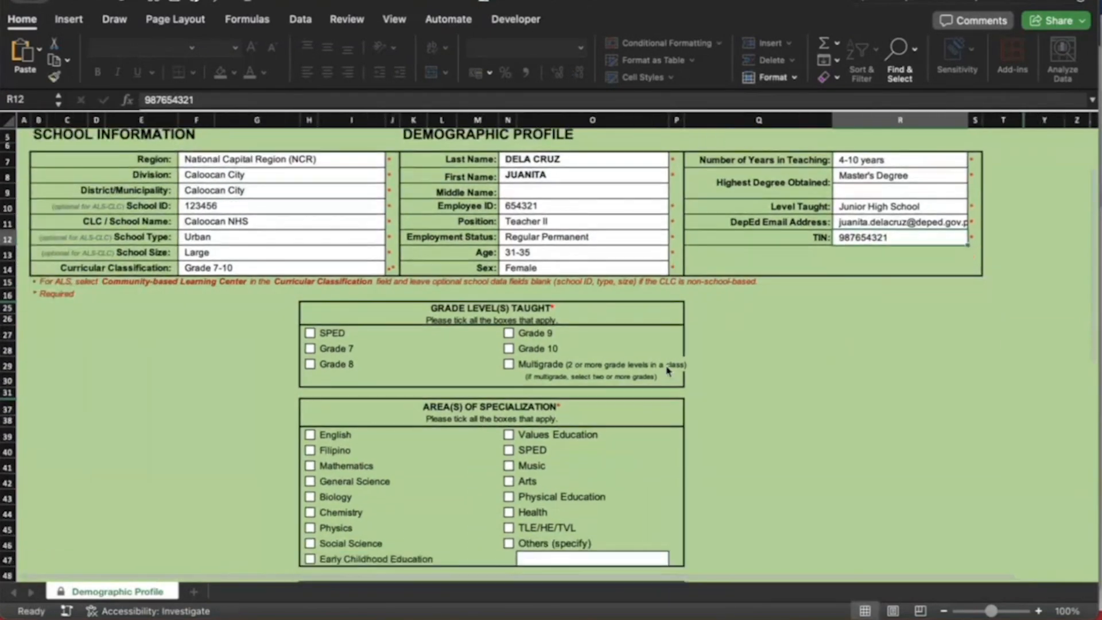
{"action": "scroll", "coordinate": [666, 371], "scroll_direction": "down", "scroll_amount": 3}
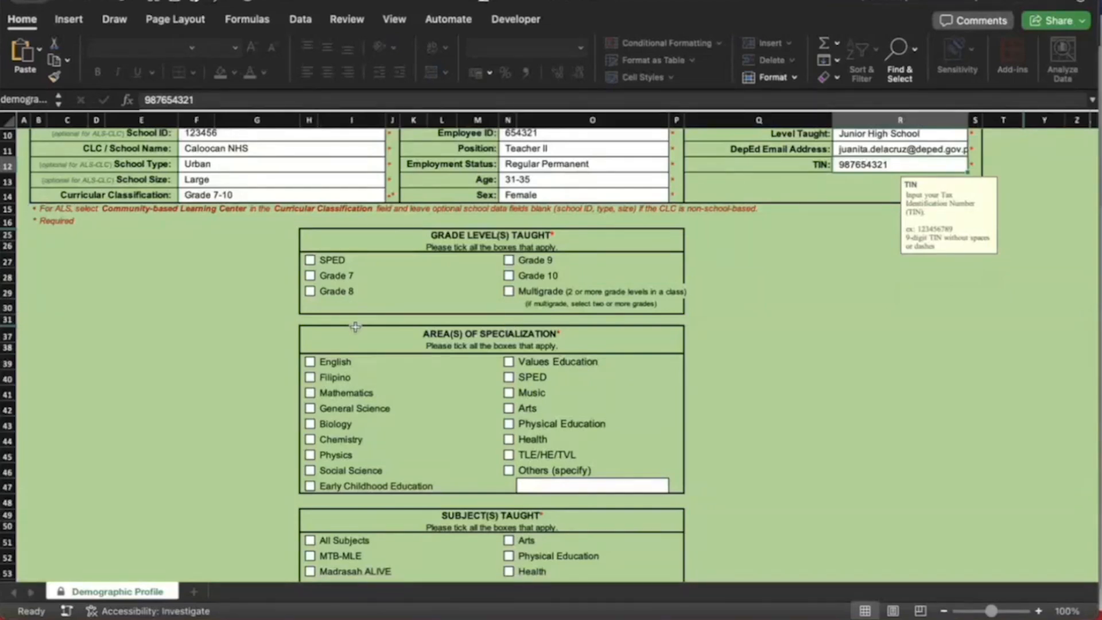
{"action": "left_click", "coordinate": [311, 293]}
{"action": "left_click", "coordinate": [310, 277]}
Tick English specialization plus English and Filipino subjects, then submit the profile
{"action": "scroll", "coordinate": [318, 315], "scroll_direction": "down", "scroll_amount": 2}
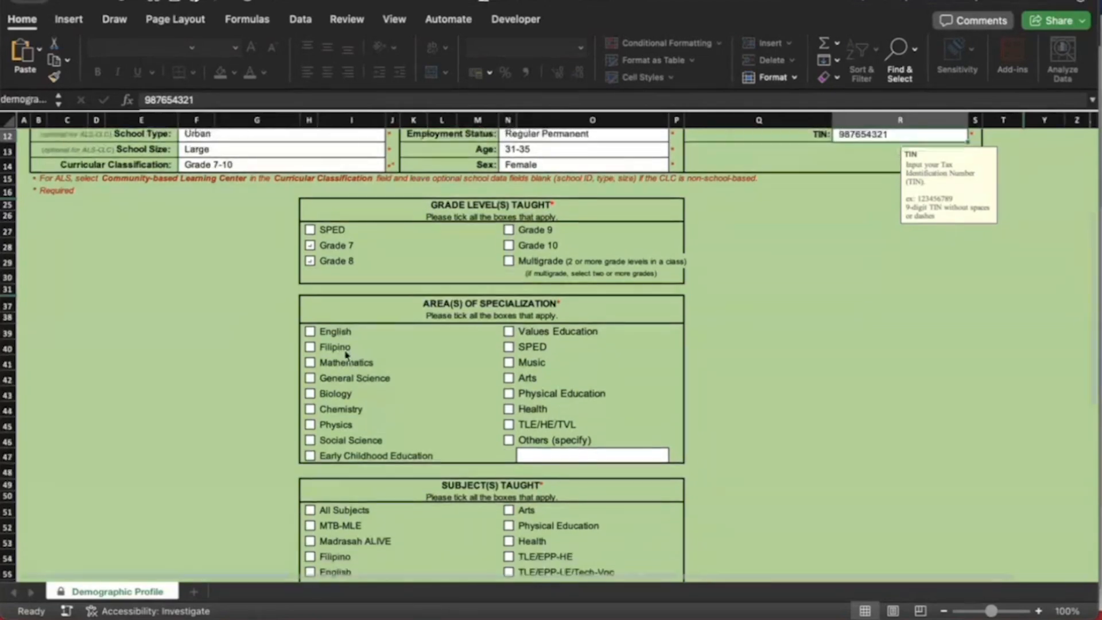
{"action": "left_click", "coordinate": [312, 339]}
{"action": "scroll", "coordinate": [402, 400], "scroll_direction": "down", "scroll_amount": 10}
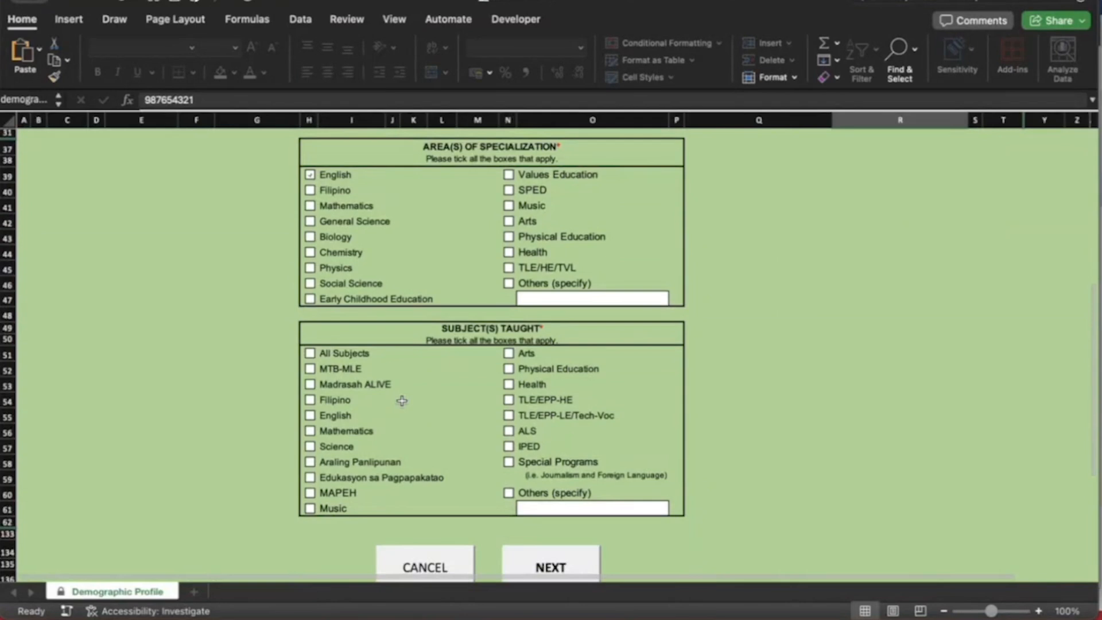
{"action": "left_click", "coordinate": [318, 417]}
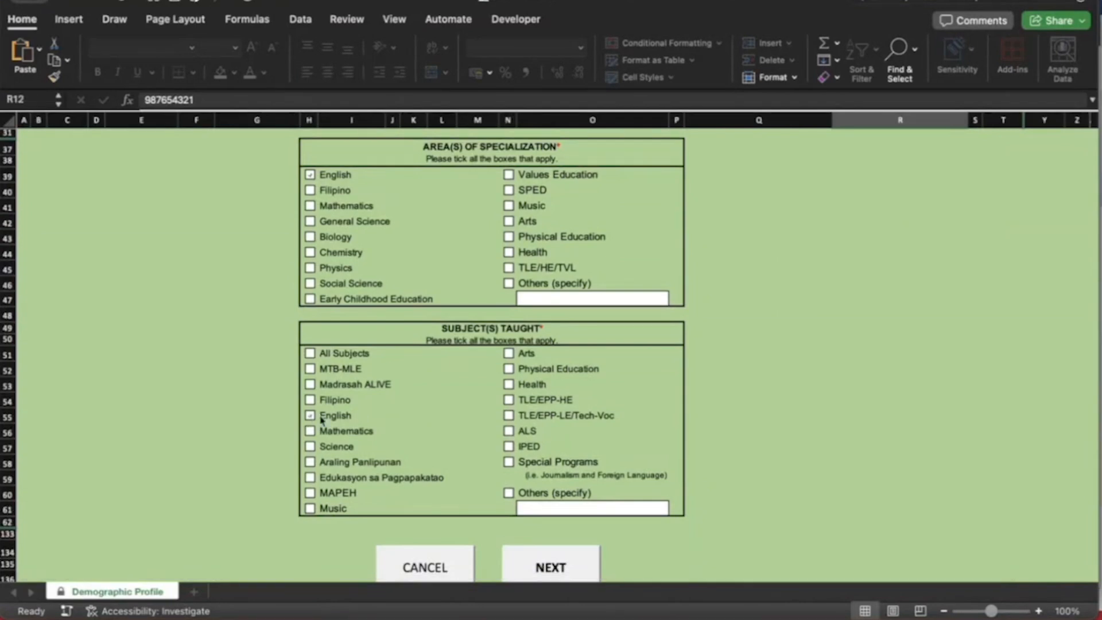
{"action": "scroll", "coordinate": [463, 458], "scroll_direction": "down", "scroll_amount": 3}
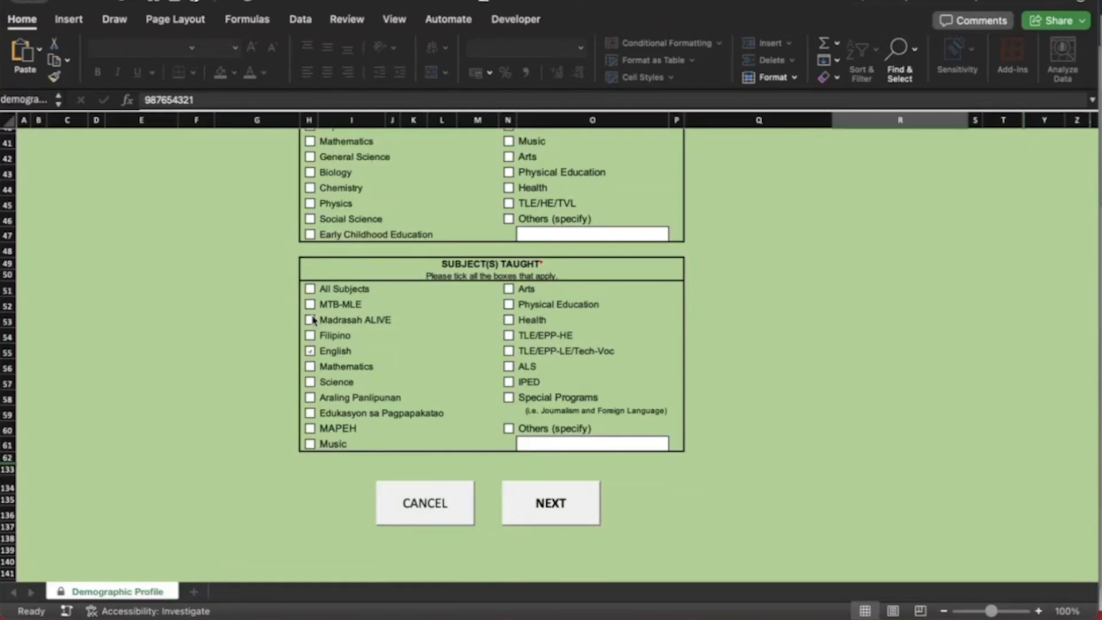
{"action": "left_click", "coordinate": [319, 337]}
{"action": "left_click", "coordinate": [556, 516]}
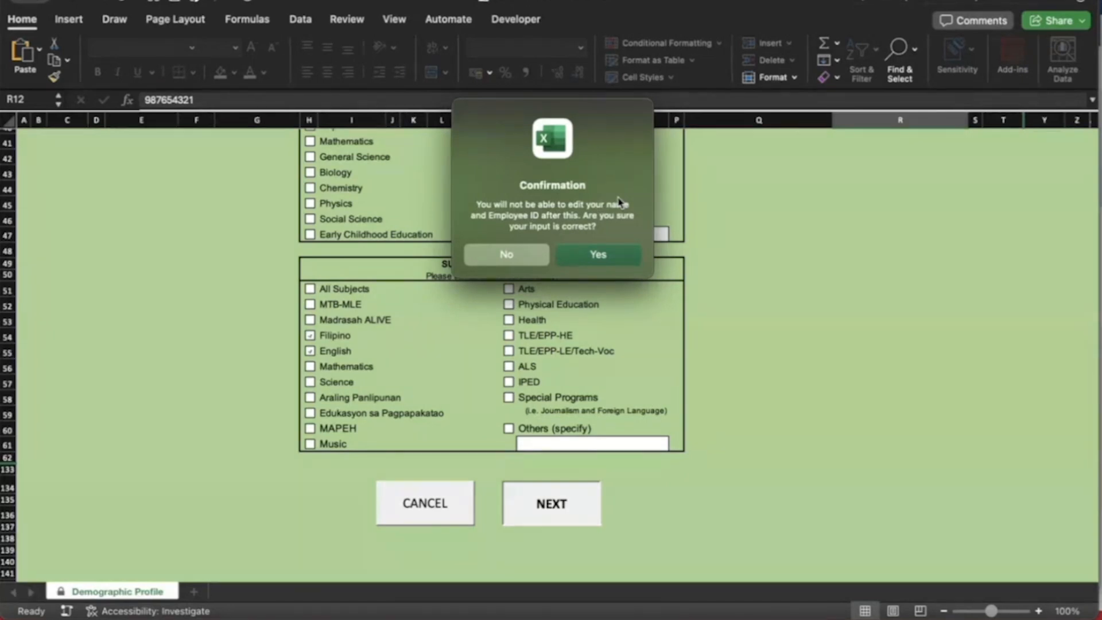
Confirm the name and employee ID, then enter and confirm the ratee lock password
{"action": "left_click", "coordinate": [608, 260]}
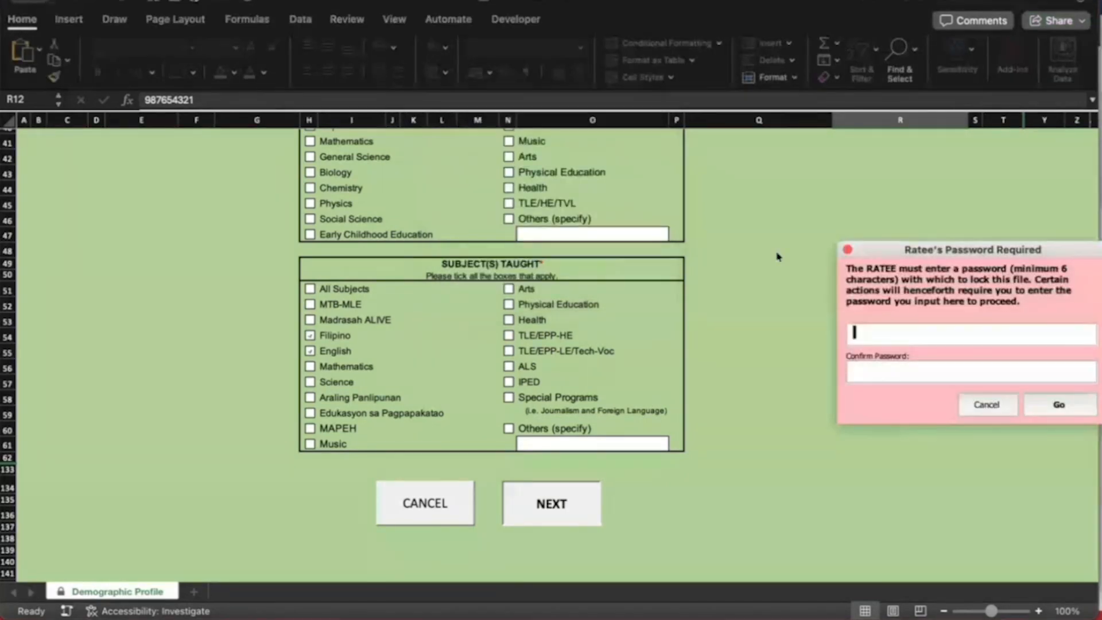
{"action": "left_click_drag", "start_coordinate": [901, 250], "coordinate": [461, 252]}
{"action": "left_click", "coordinate": [506, 329]}
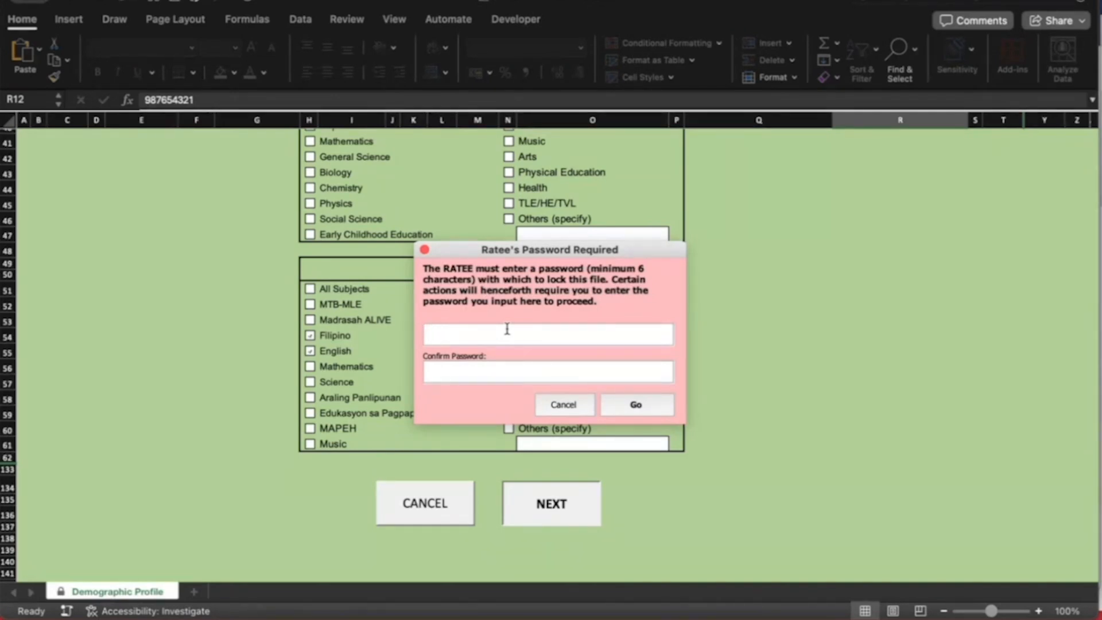
{"action": "type", "text": "123456"}
{"action": "left_click", "coordinate": [533, 377]}
{"action": "type", "text": "123456"}
{"action": "left_click", "coordinate": [636, 405]}
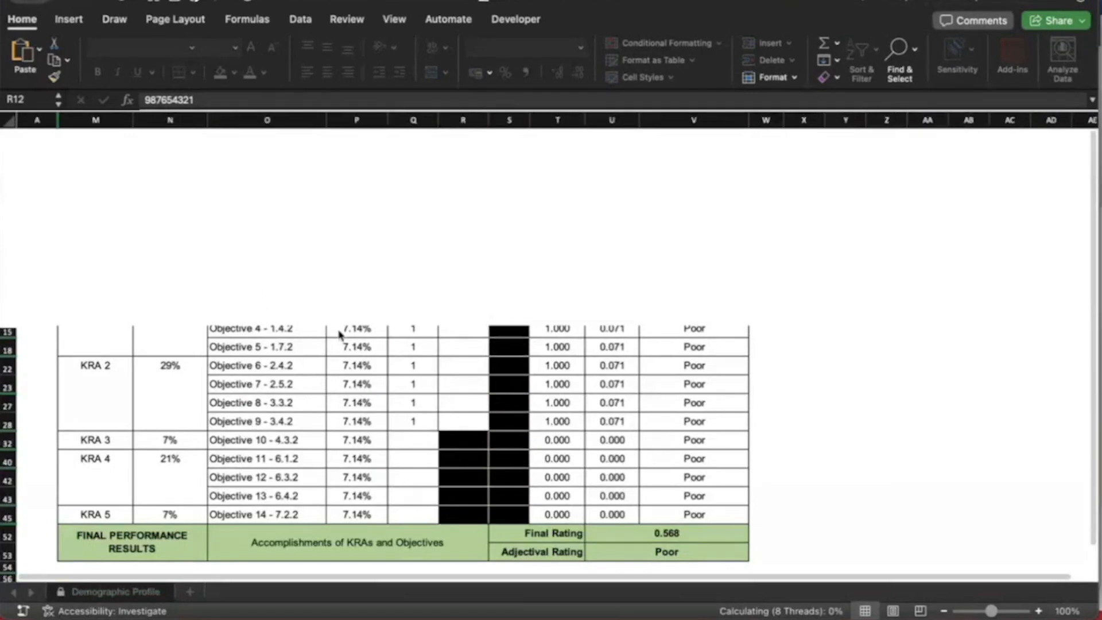
Scroll the Status sheet to review the ratee summary and incomplete Part 1–4 marks
{"action": "scroll", "coordinate": [339, 336], "scroll_direction": "down", "scroll_amount": 2}
{"action": "scroll", "coordinate": [338, 336], "scroll_direction": "up", "scroll_amount": 2}
{"action": "scroll", "coordinate": [338, 336], "scroll_direction": "down", "scroll_amount": 1}
{"action": "scroll", "coordinate": [338, 335], "scroll_direction": "down", "scroll_amount": 5}
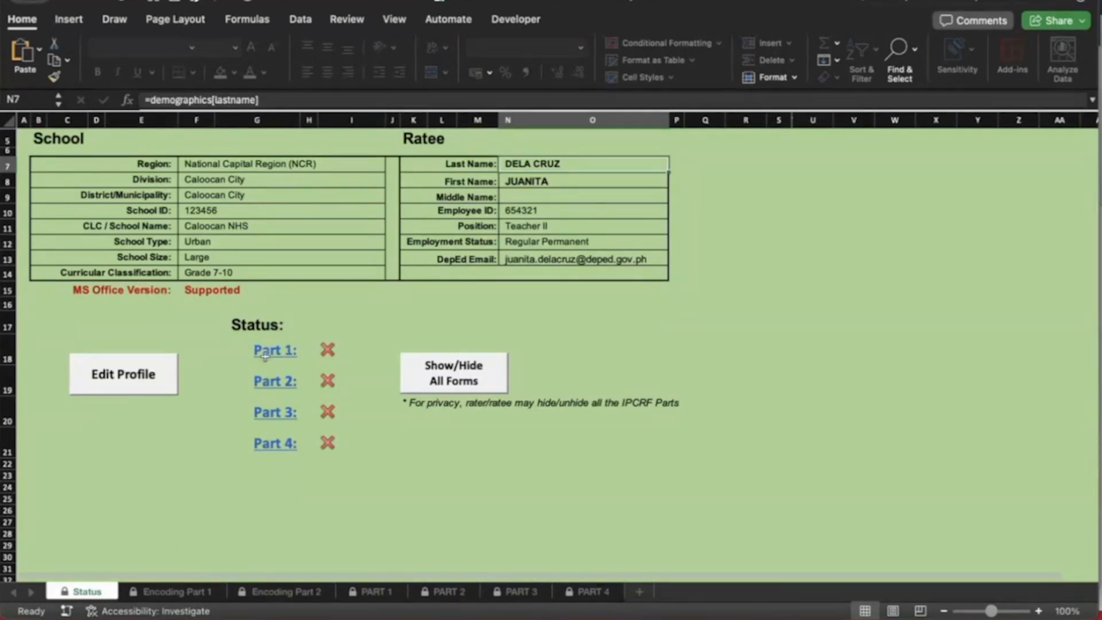
On the Encoding Part 1 sheet, enter the rater's last and first name
{"action": "left_click", "coordinate": [176, 591]}
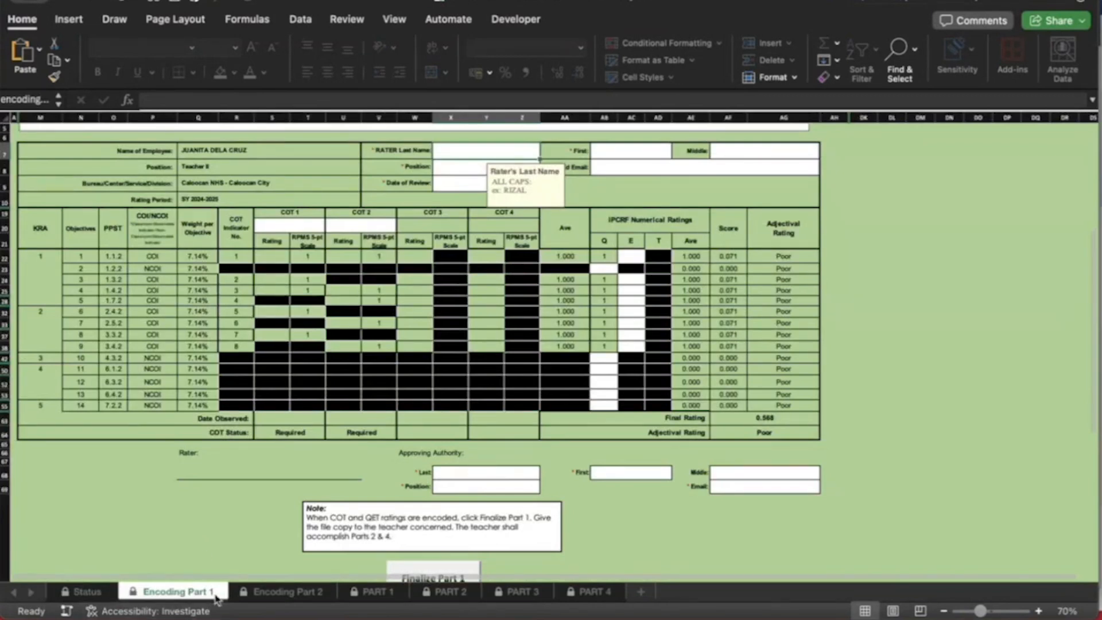
{"action": "scroll", "coordinate": [267, 282], "scroll_direction": "up", "scroll_amount": 5}
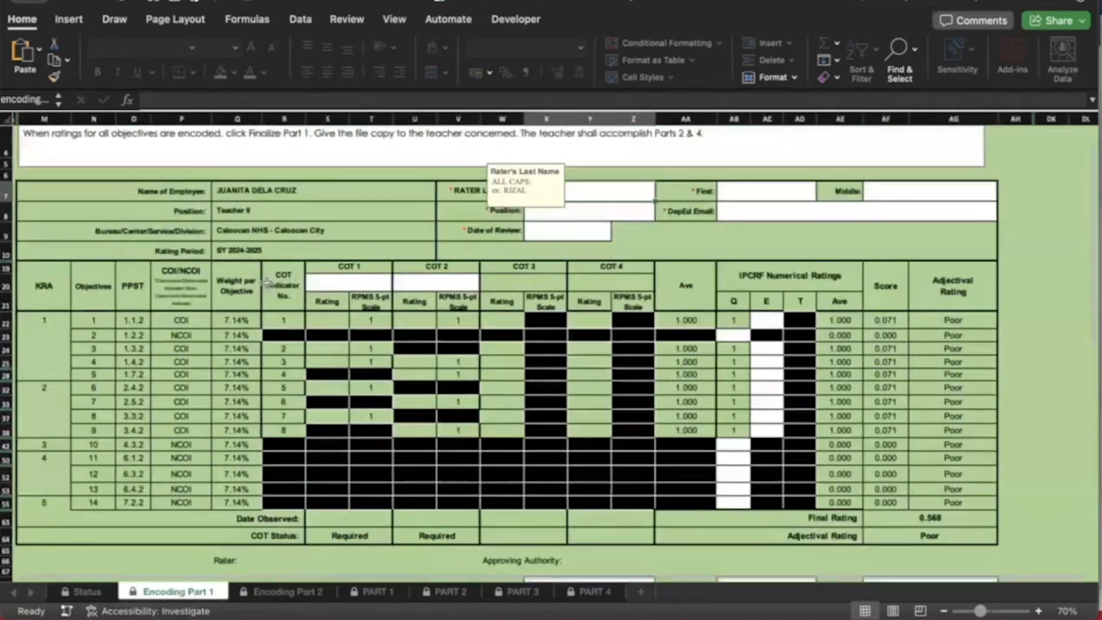
{"action": "scroll", "coordinate": [267, 284], "scroll_direction": "up", "scroll_amount": 2}
{"action": "scroll", "coordinate": [258, 337], "scroll_direction": "down", "scroll_amount": 3}
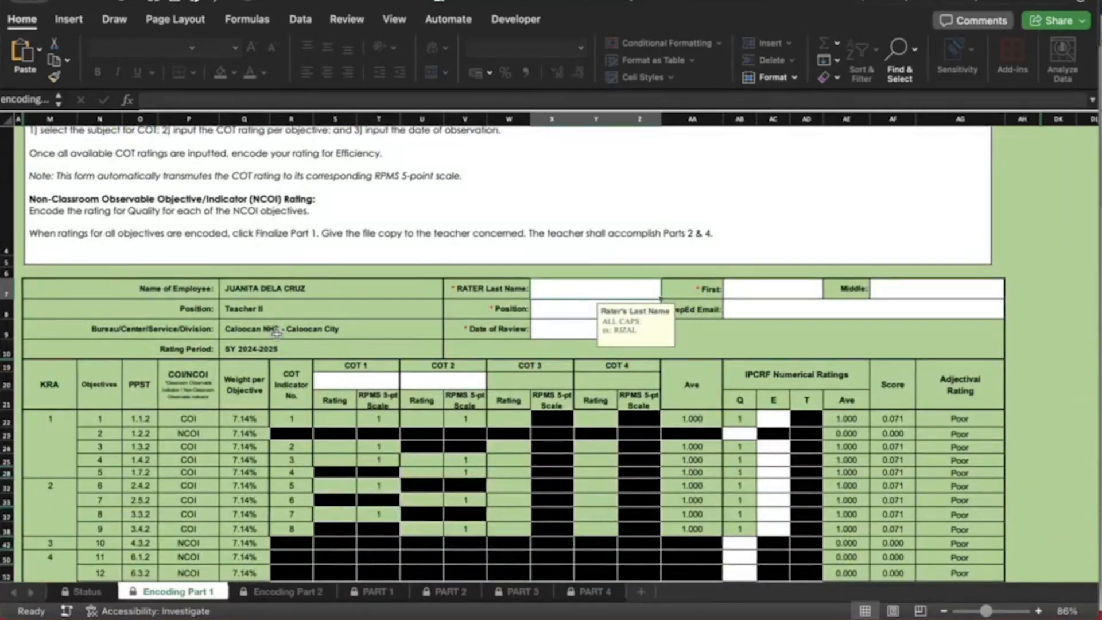
{"action": "scroll", "coordinate": [276, 332], "scroll_direction": "down", "scroll_amount": 2}
{"action": "scroll", "coordinate": [276, 333], "scroll_direction": "right", "scroll_amount": 2}
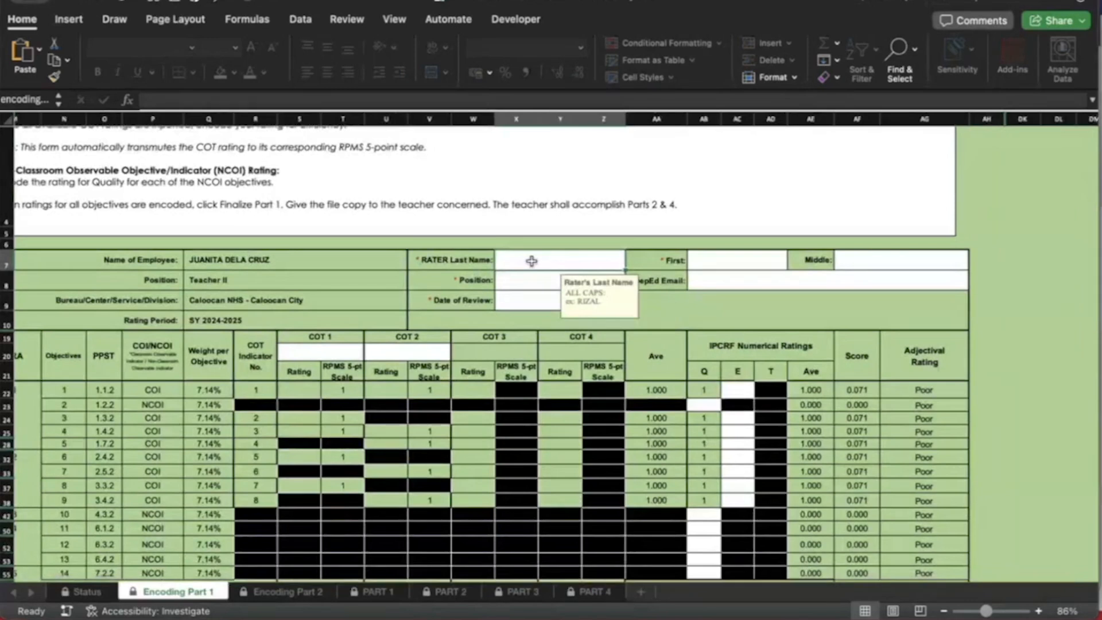
{"action": "scroll", "coordinate": [532, 263], "scroll_direction": "down", "scroll_amount": 1}
{"action": "scroll", "coordinate": [532, 263], "scroll_direction": "right", "scroll_amount": 2}
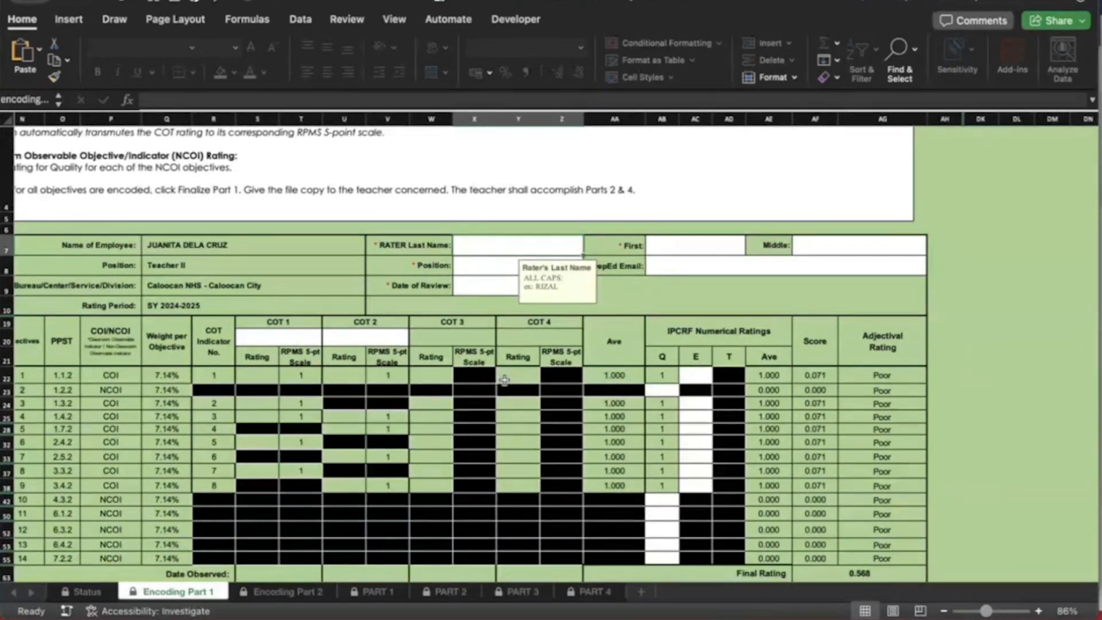
{"action": "type", "text": "CR"}
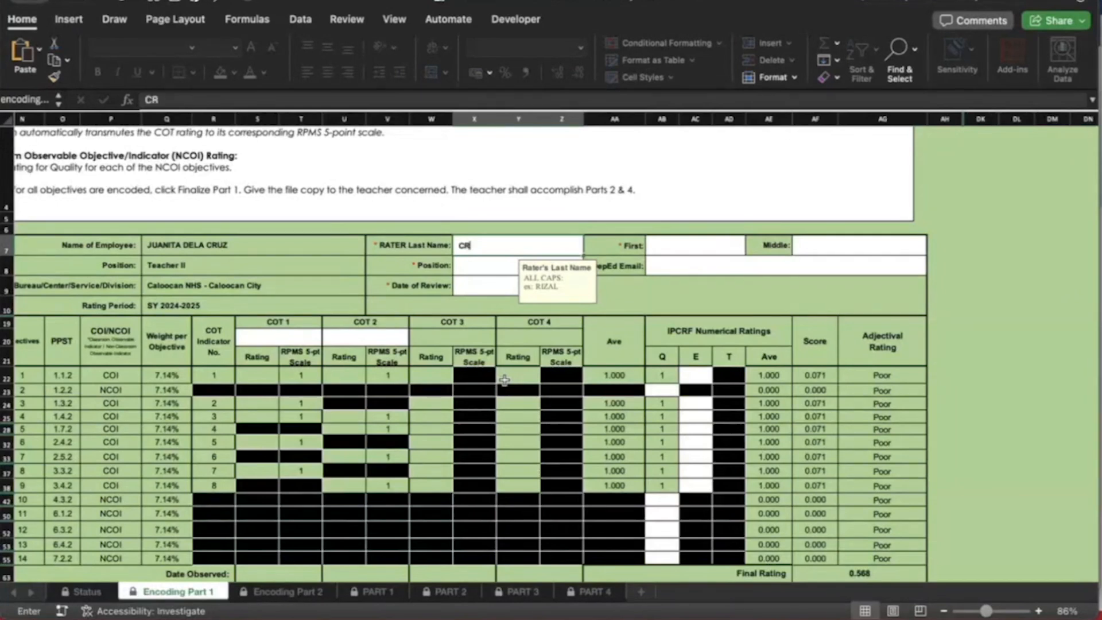
{"action": "key", "text": "BackSpace"}
{"action": "key", "text": "BackSpace"}
{"action": "key", "text": "BackSpace"}
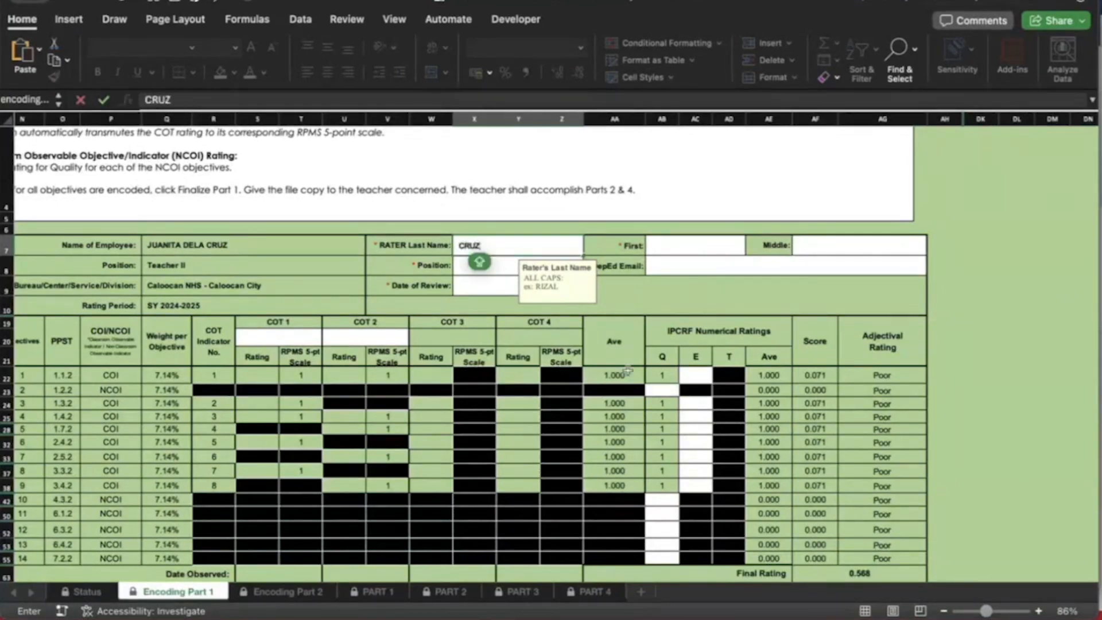
{"action": "left_click", "coordinate": [696, 251]}
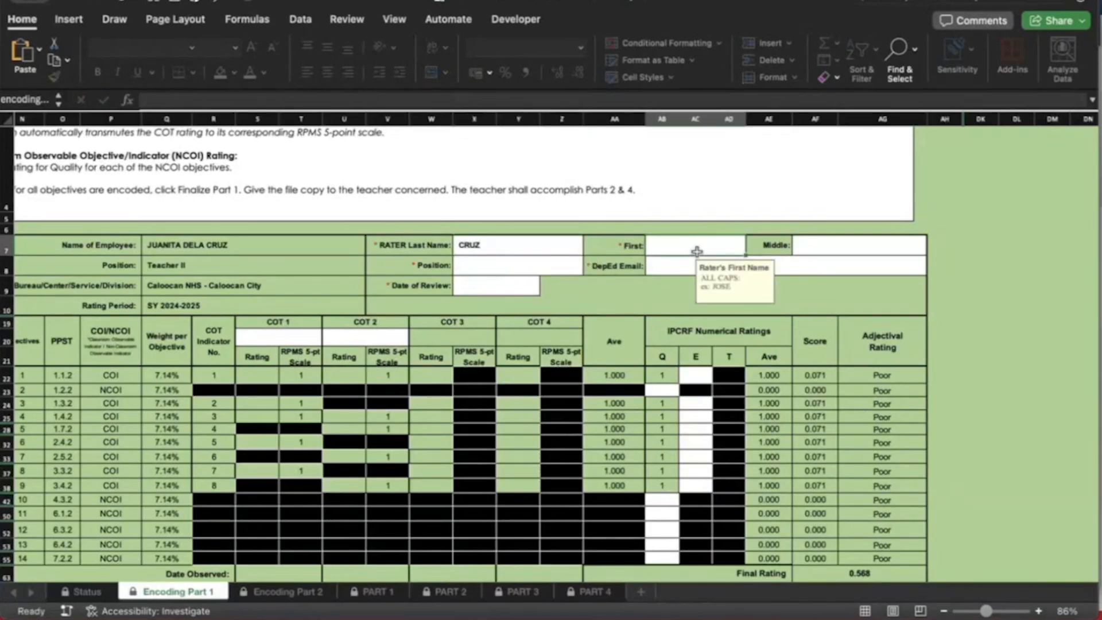
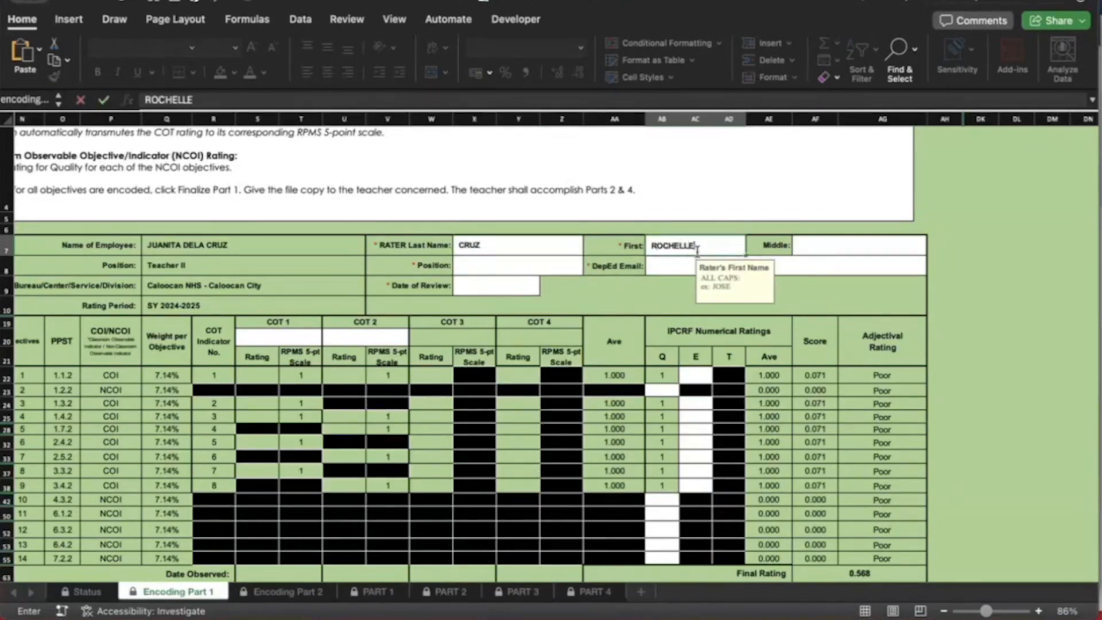
{"action": "left_click", "coordinate": [537, 272]}
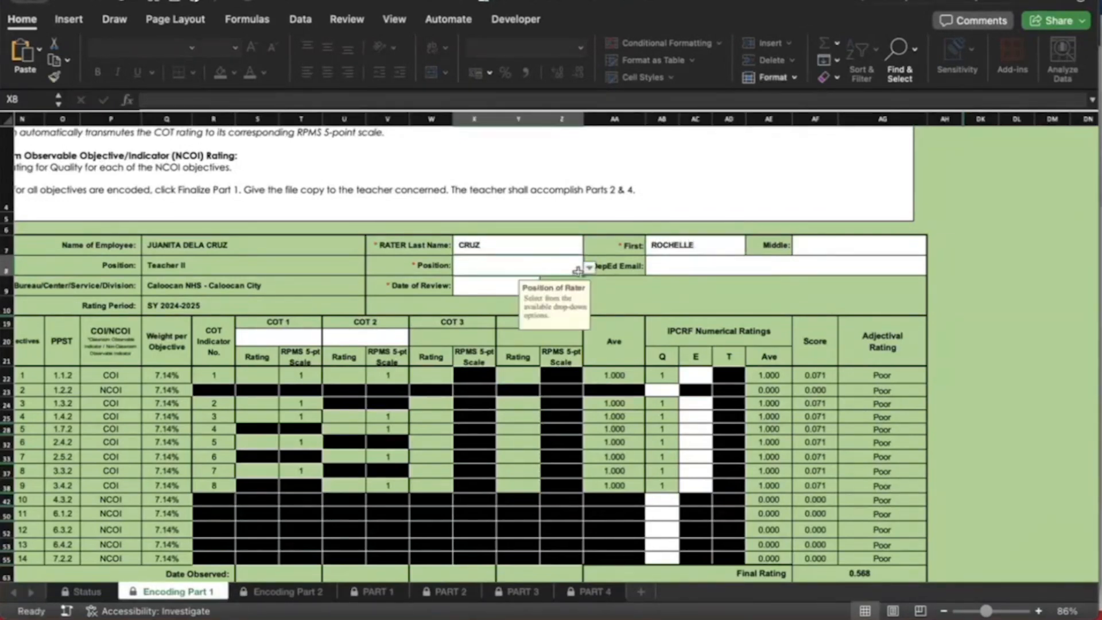
Set the rater position to Master Teacher II, review date 04-23-2025, and enter the rater's DepEd email
{"action": "left_click", "coordinate": [589, 267]}
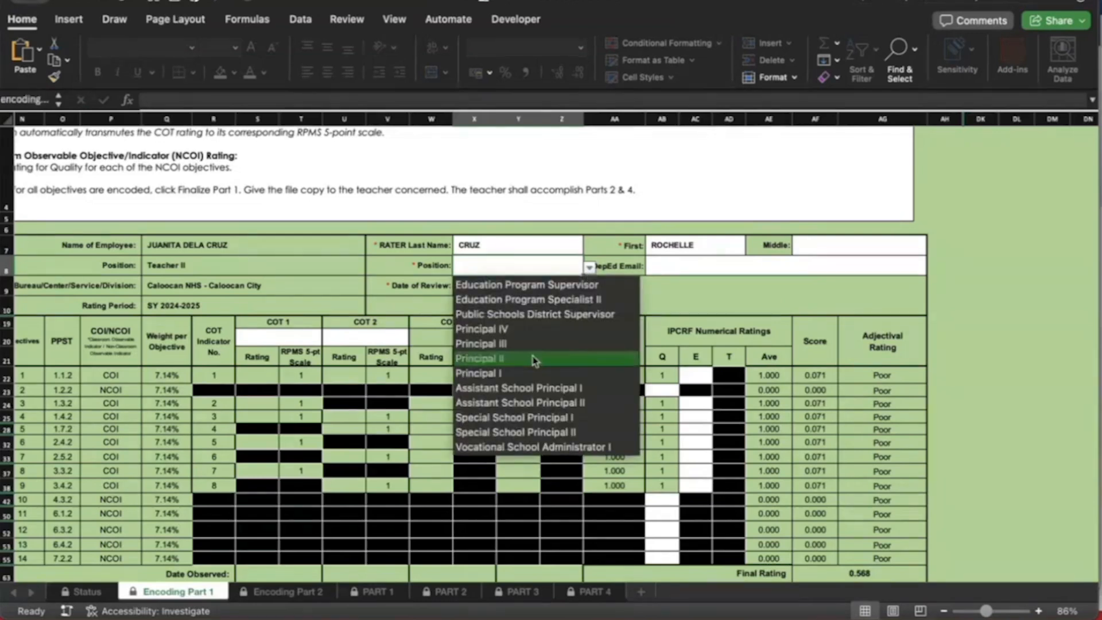
{"action": "scroll", "coordinate": [534, 360], "scroll_direction": "down", "scroll_amount": 8}
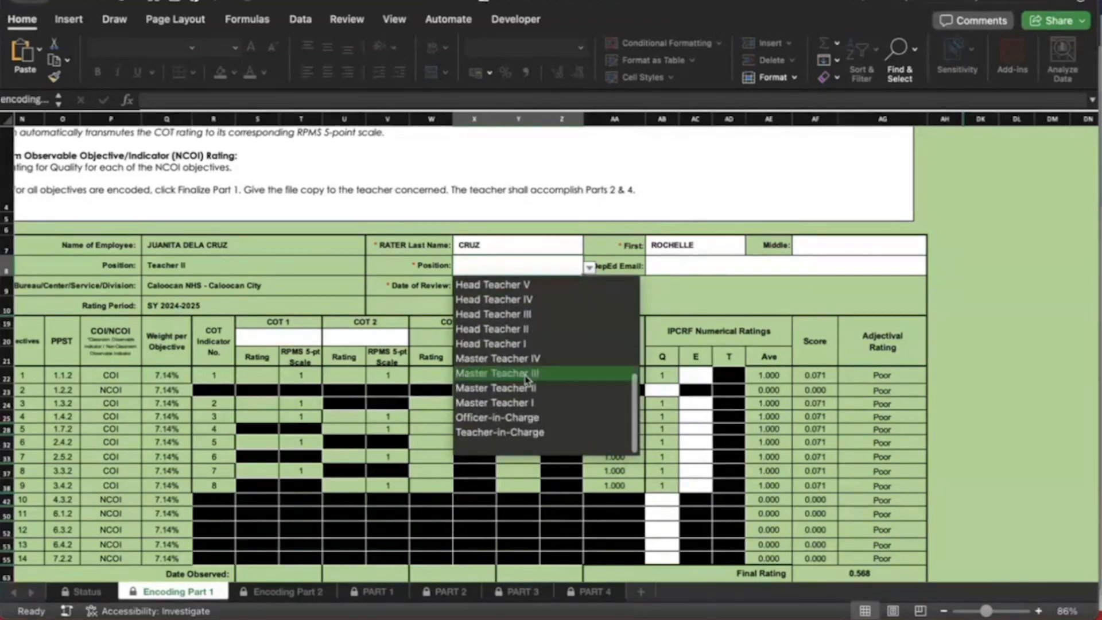
{"action": "left_click", "coordinate": [527, 389]}
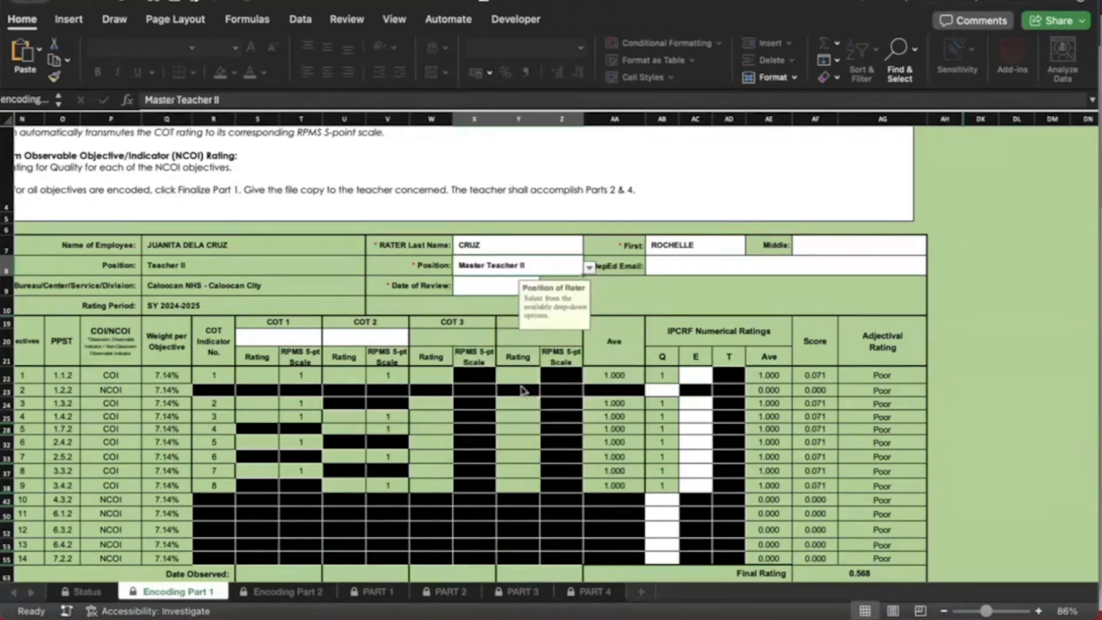
{"action": "left_click", "coordinate": [499, 287]}
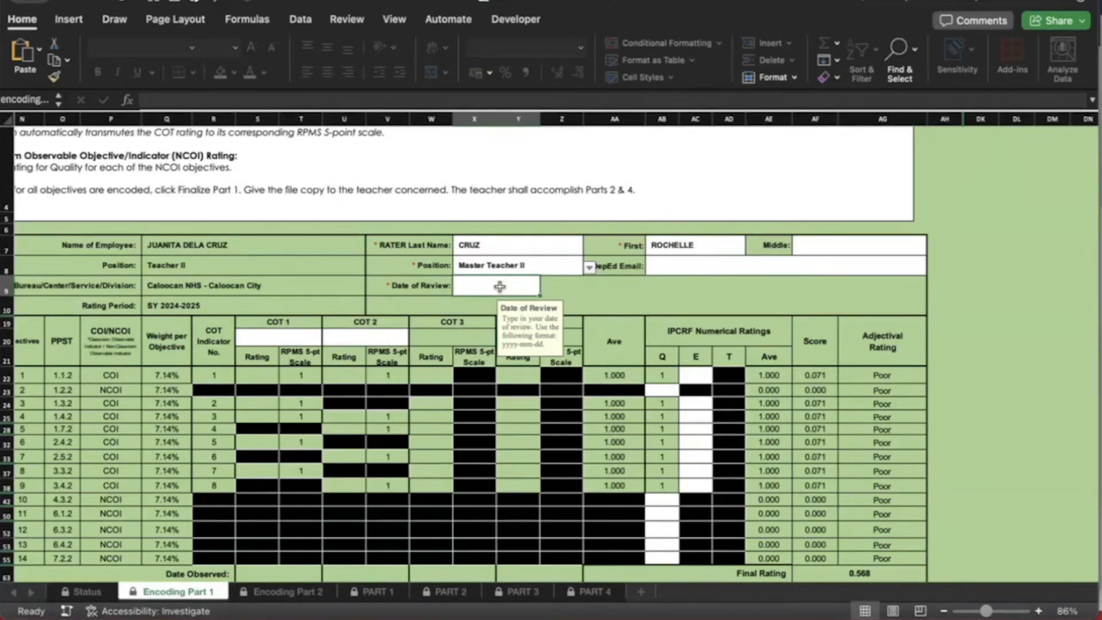
{"action": "type", "text": "04"}
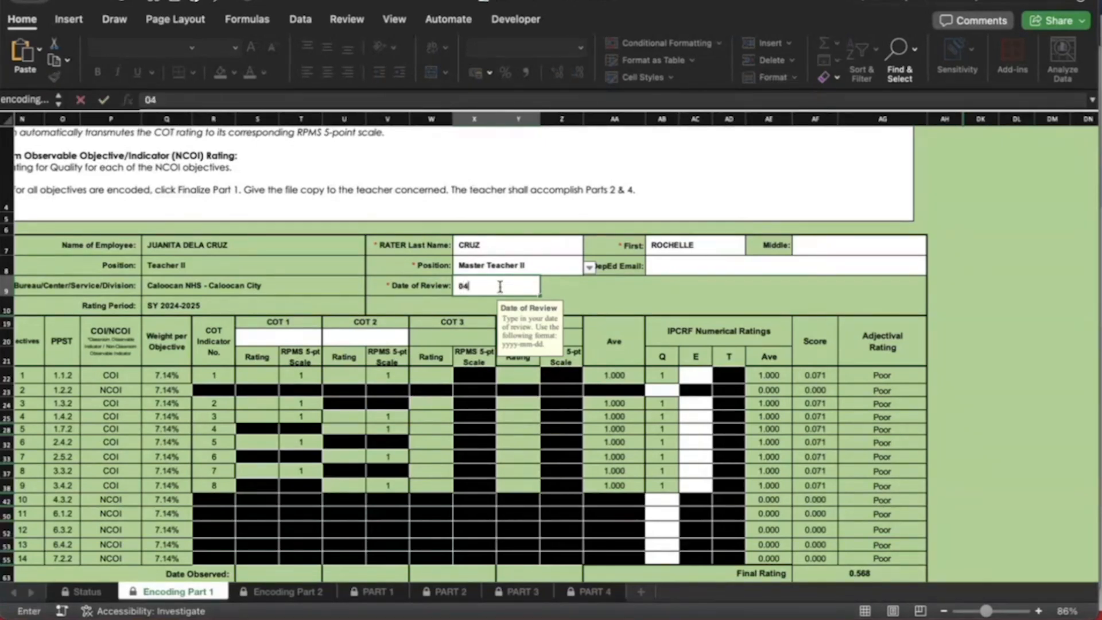
{"action": "type", "text": "-23-2025"}
{"action": "key", "text": "Return"}
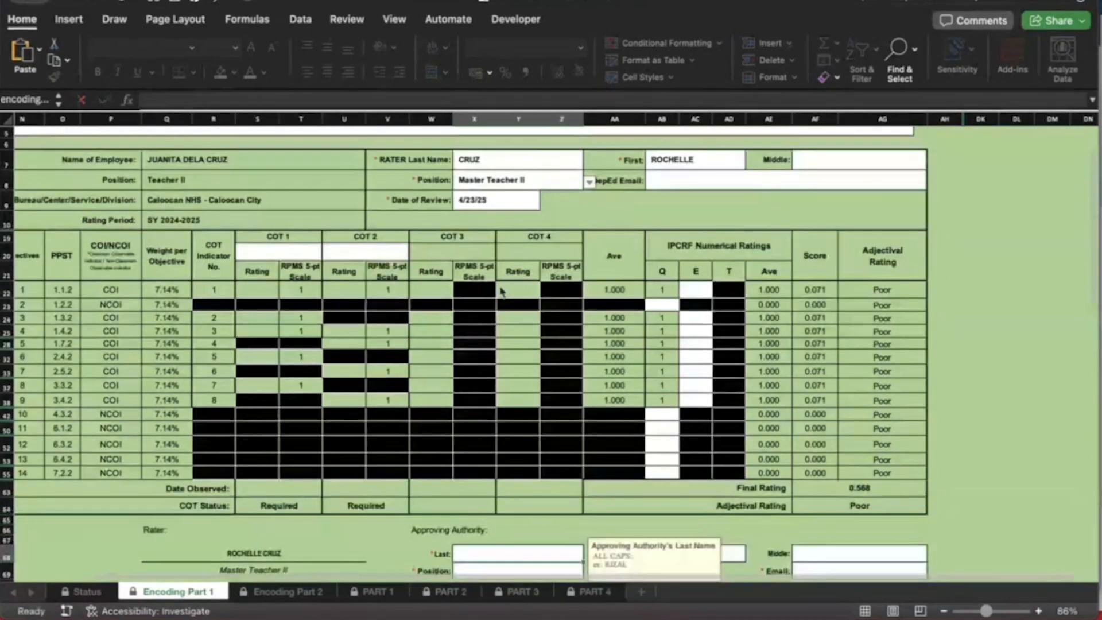
{"action": "left_click", "coordinate": [713, 186]}
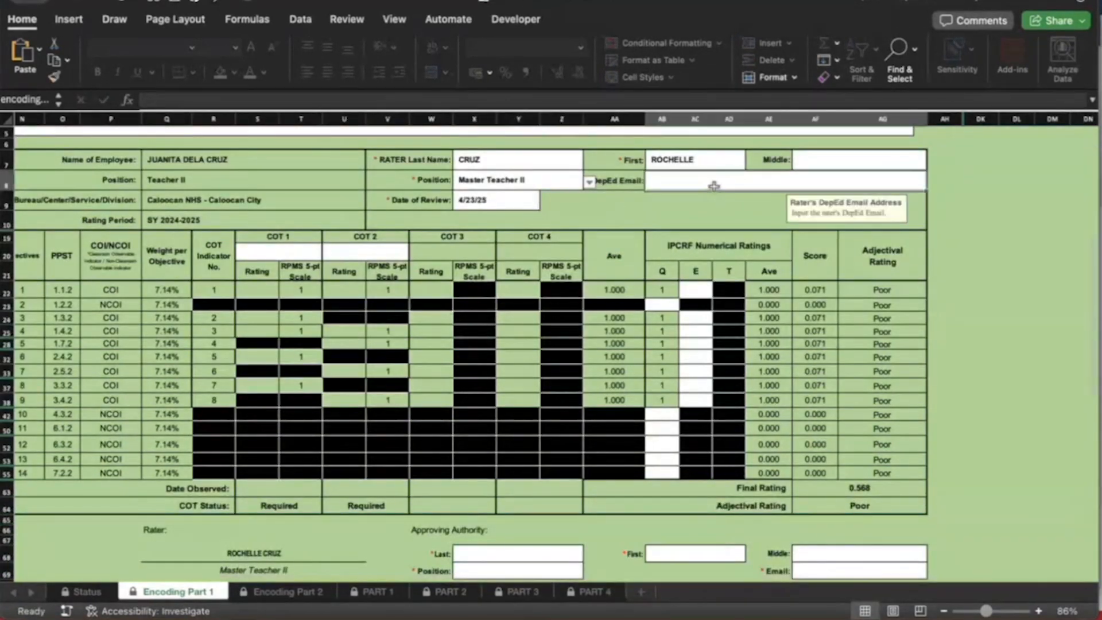
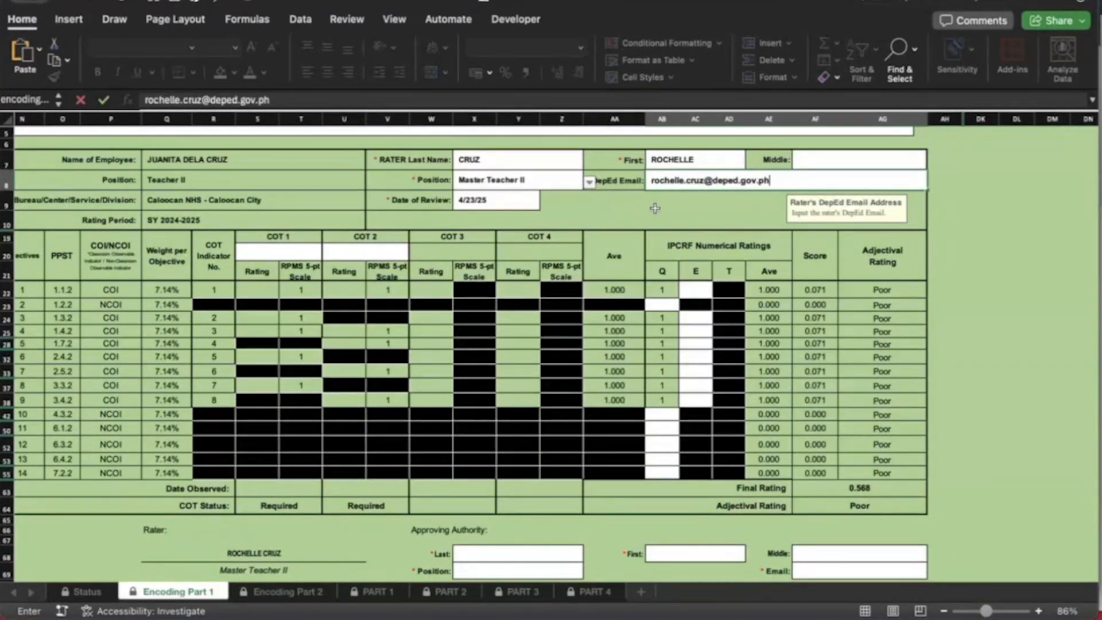
{"action": "key", "text": "Return"}
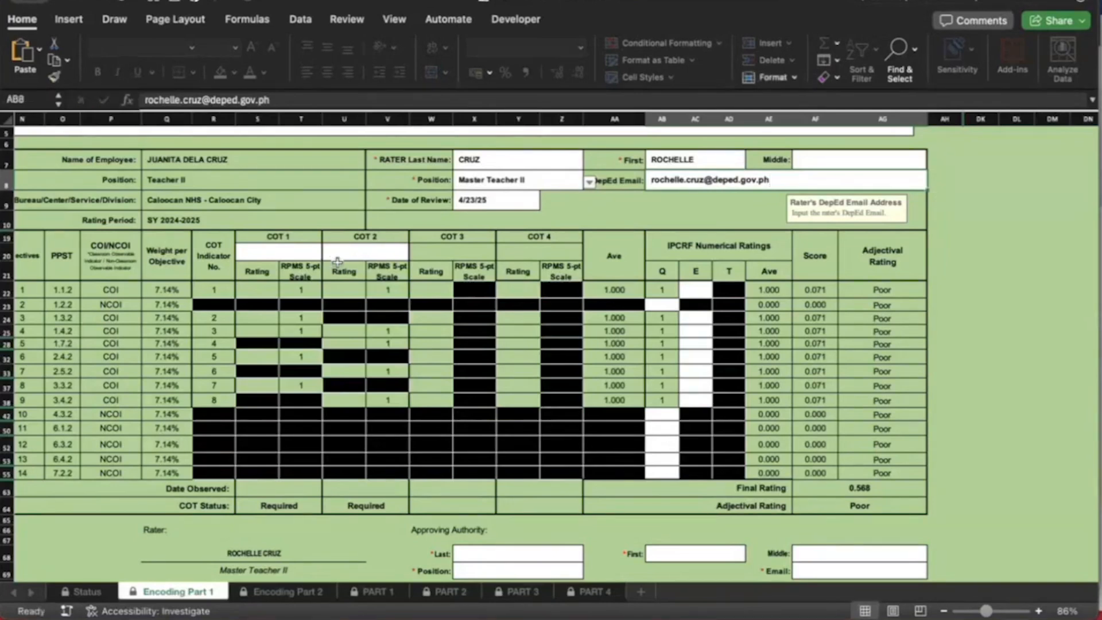
Set the COT 1 subject to English from its dropdown
{"action": "scroll", "coordinate": [337, 263], "scroll_direction": "up", "scroll_amount": 1}
{"action": "scroll", "coordinate": [336, 262], "scroll_direction": "left", "scroll_amount": 2}
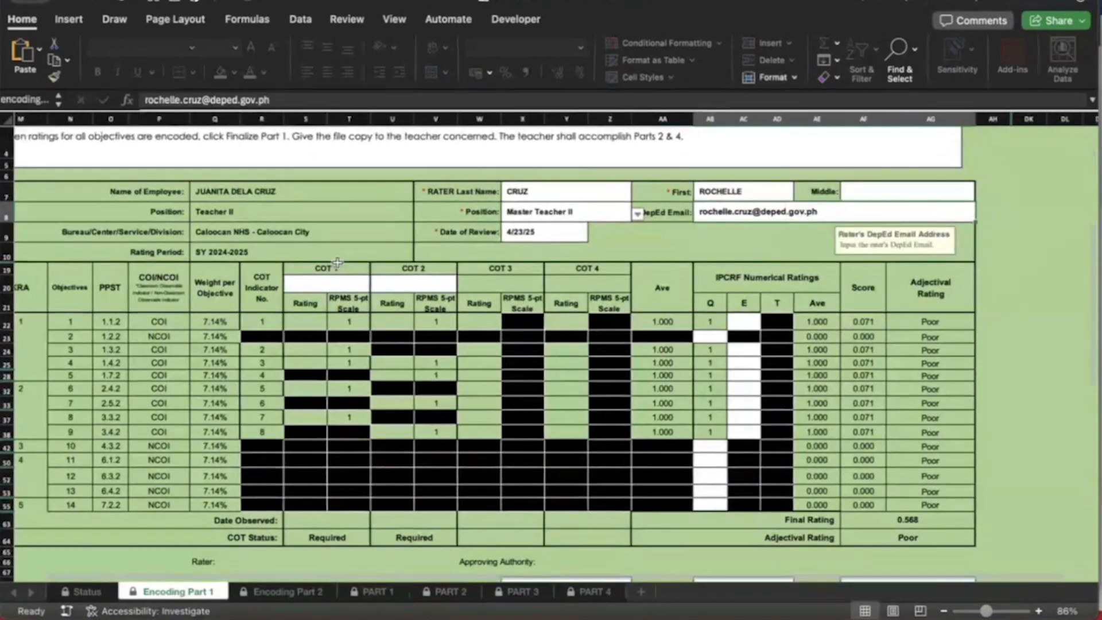
{"action": "left_click", "coordinate": [336, 284]}
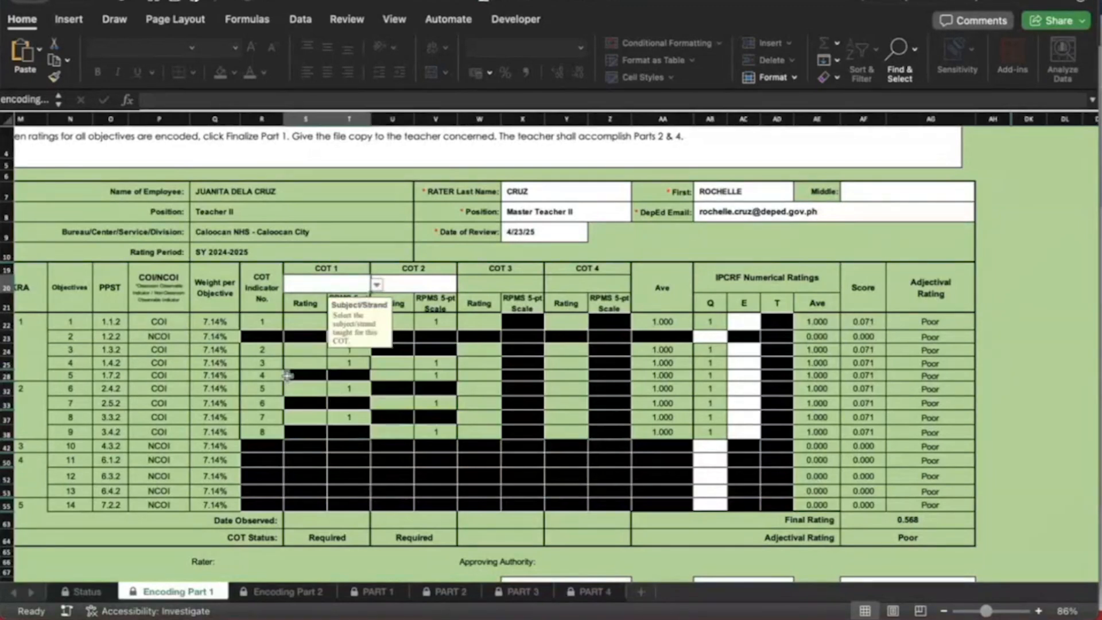
{"action": "scroll", "coordinate": [386, 417], "scroll_direction": "up", "scroll_amount": 3}
{"action": "scroll", "coordinate": [387, 417], "scroll_direction": "up", "scroll_amount": 3}
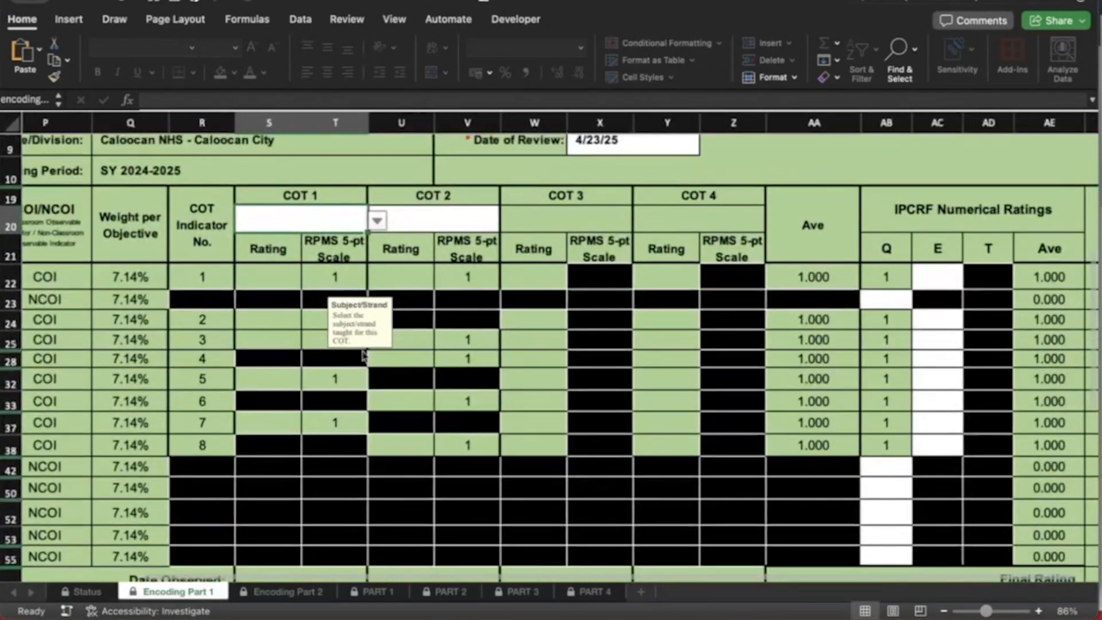
{"action": "scroll", "coordinate": [381, 352], "scroll_direction": "up", "scroll_amount": 2}
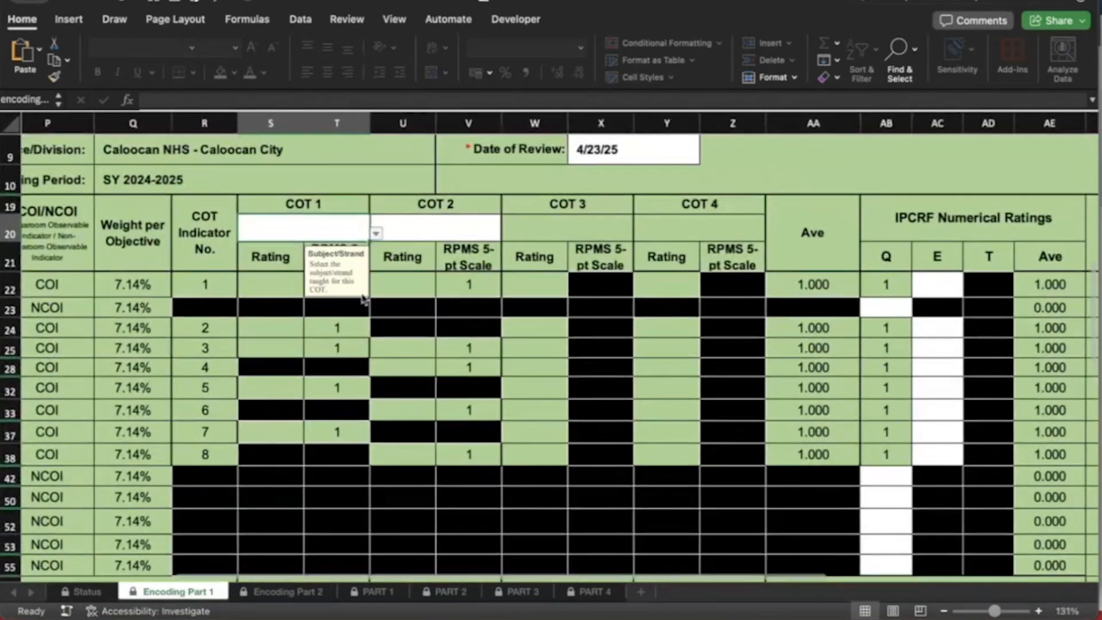
{"action": "left_click", "coordinate": [376, 234]}
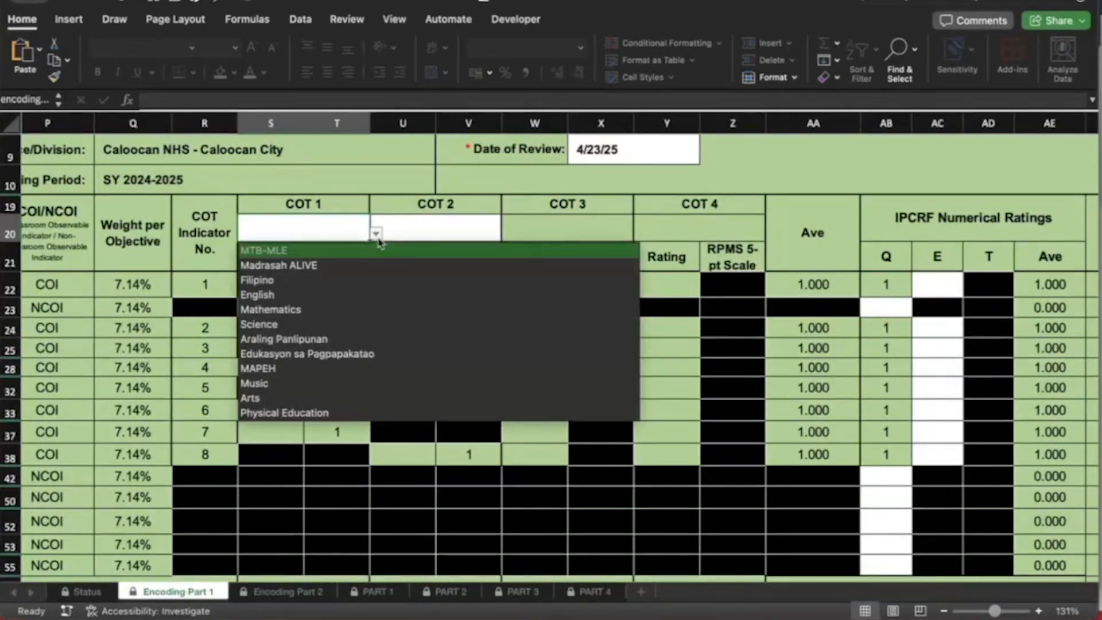
{"action": "left_click", "coordinate": [308, 298]}
Enter COT 1 ratings 7, 6, 6, 7 and 6 for the observed indicators
{"action": "left_click", "coordinate": [283, 287]}
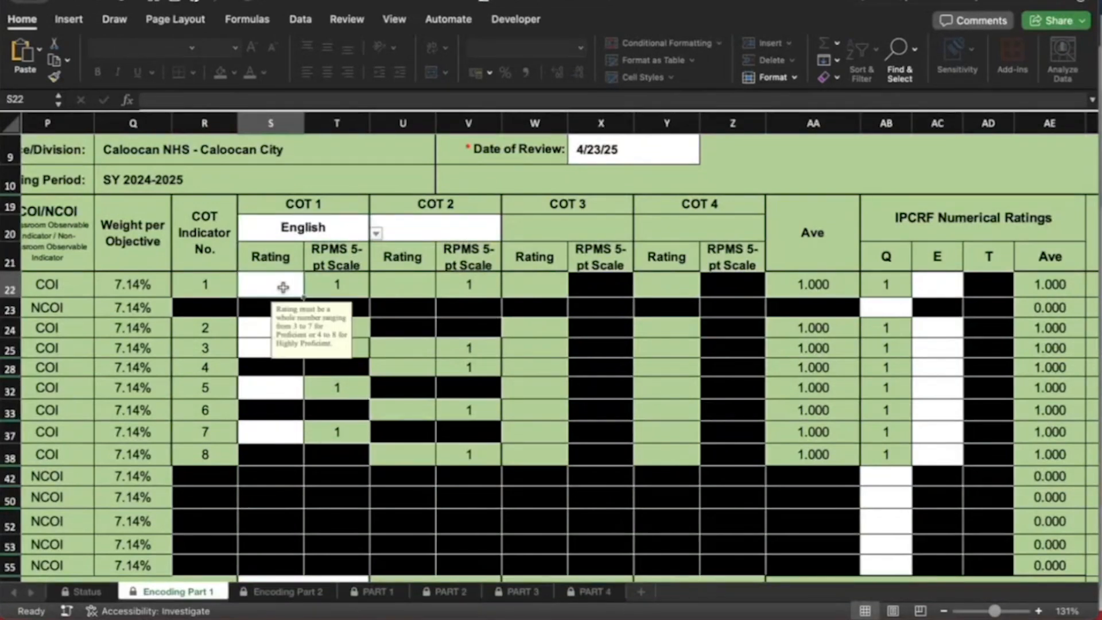
{"action": "scroll", "coordinate": [283, 287], "scroll_direction": "left", "scroll_amount": 3}
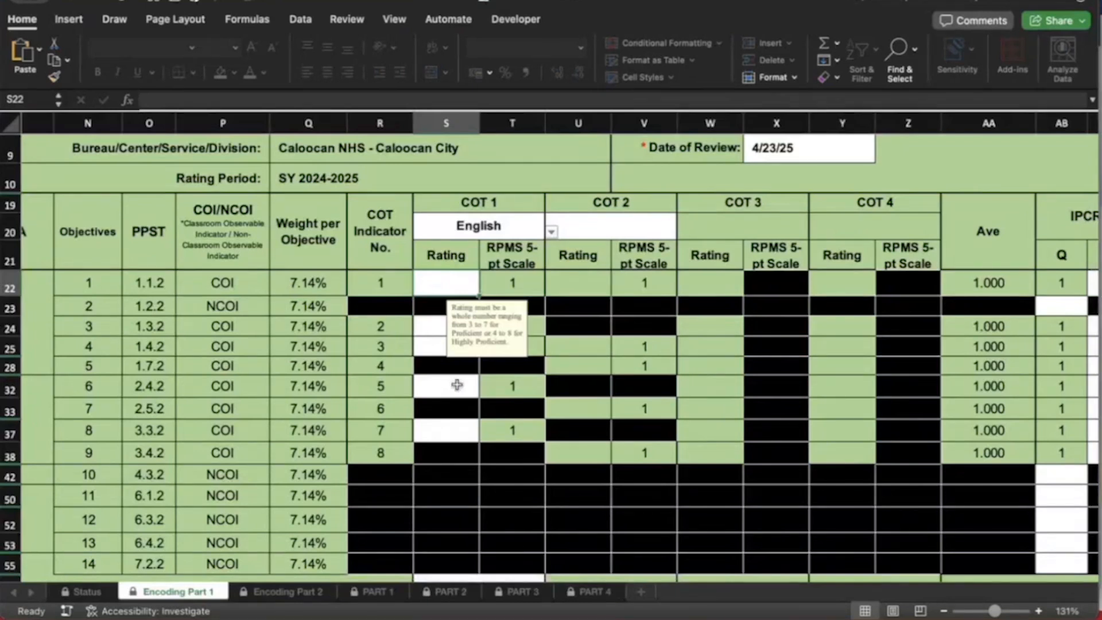
{"action": "type", "text": "7"}
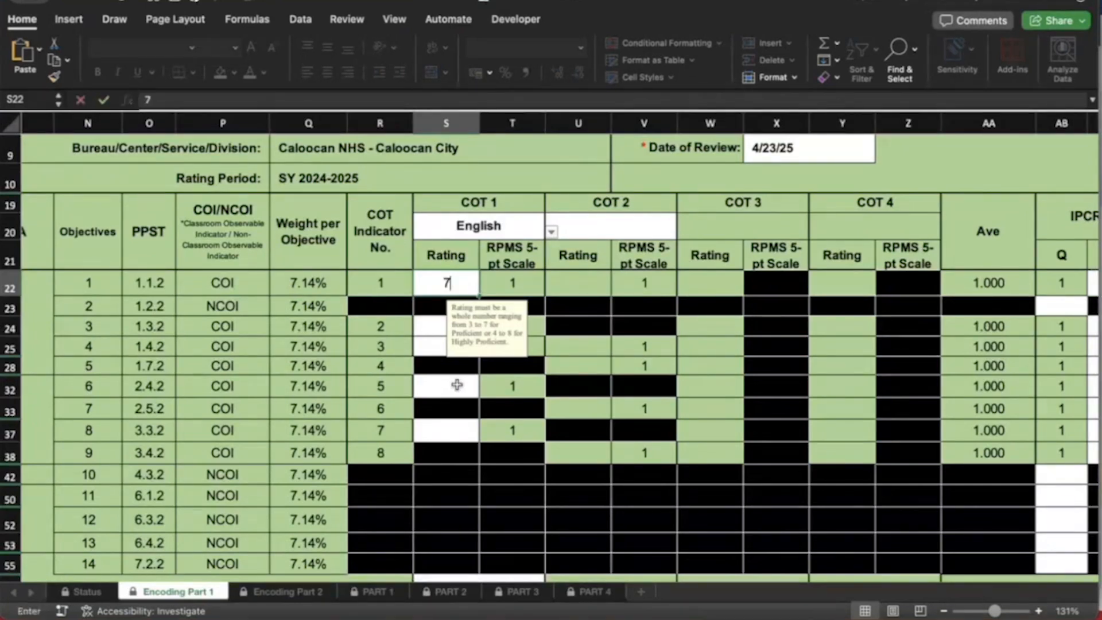
{"action": "key", "text": "Return"}
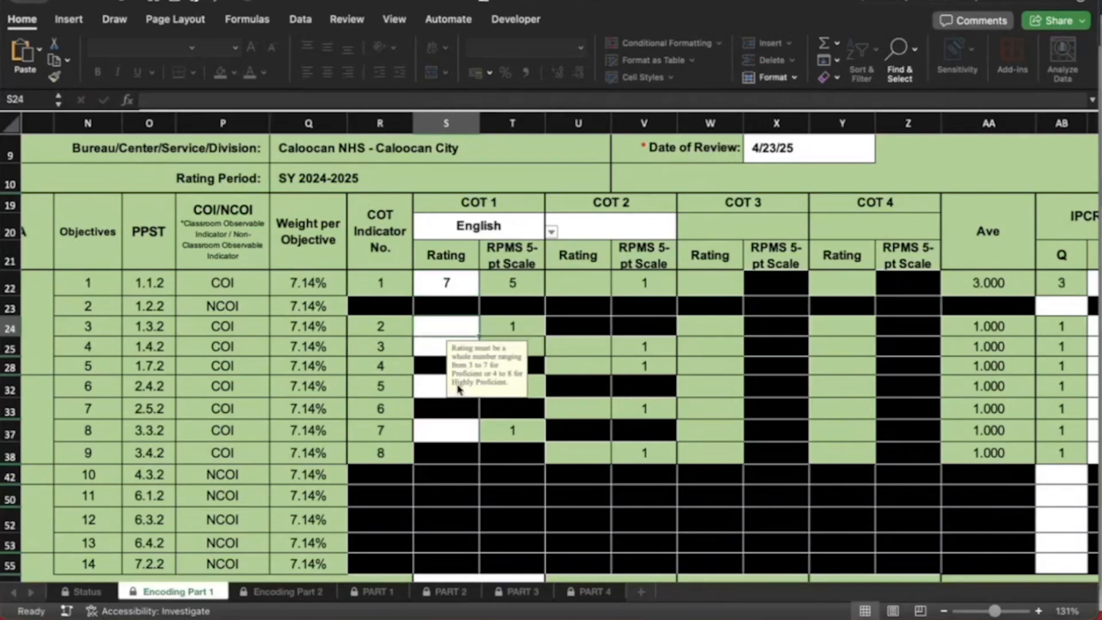
{"action": "key", "text": "Up"}
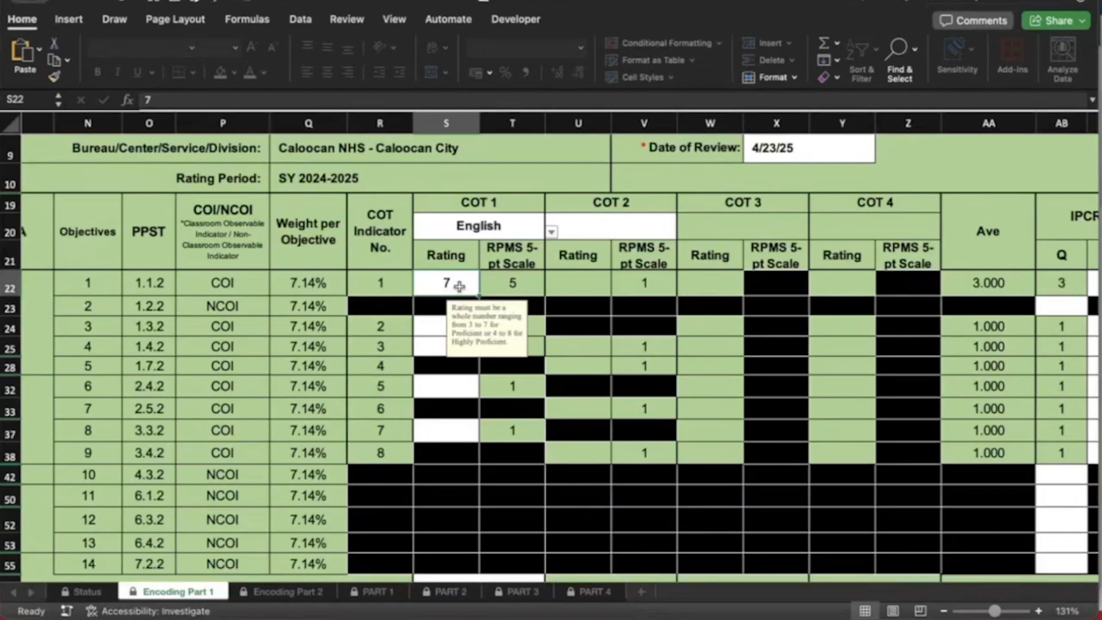
{"action": "key", "text": "Return"}
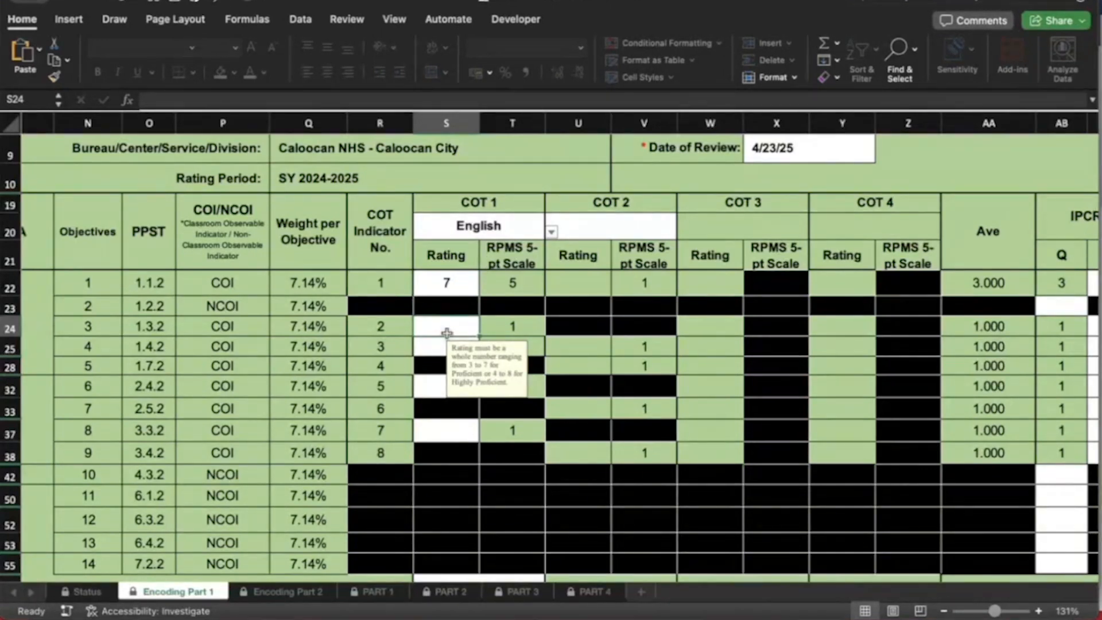
{"action": "type", "text": "6"}
{"action": "key", "text": "Return"}
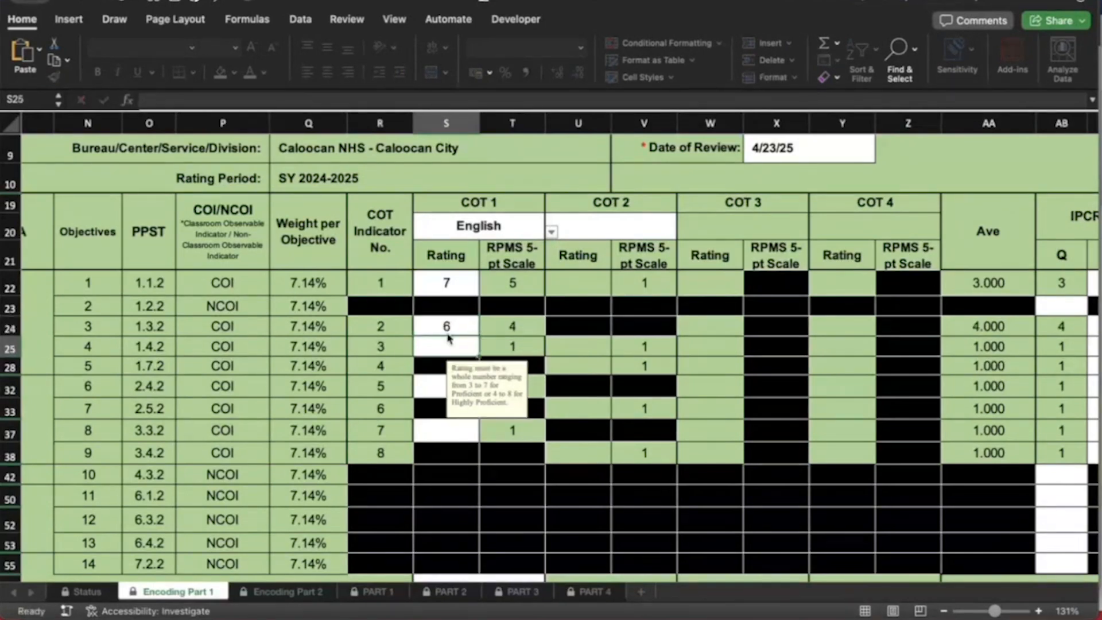
{"action": "type", "text": "6"}
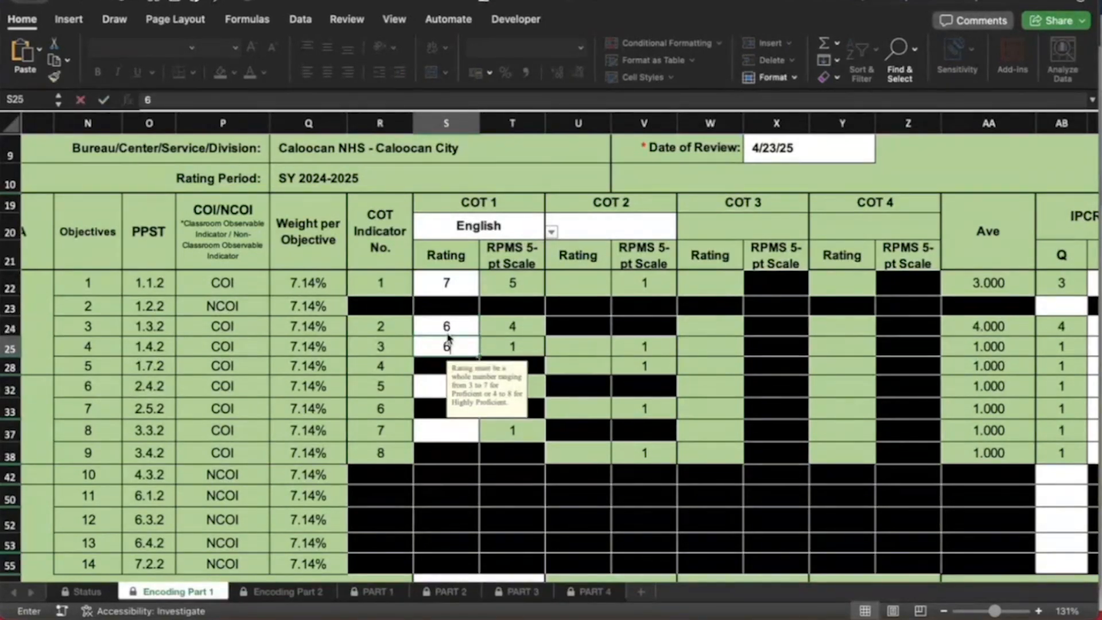
{"action": "key", "text": "Return"}
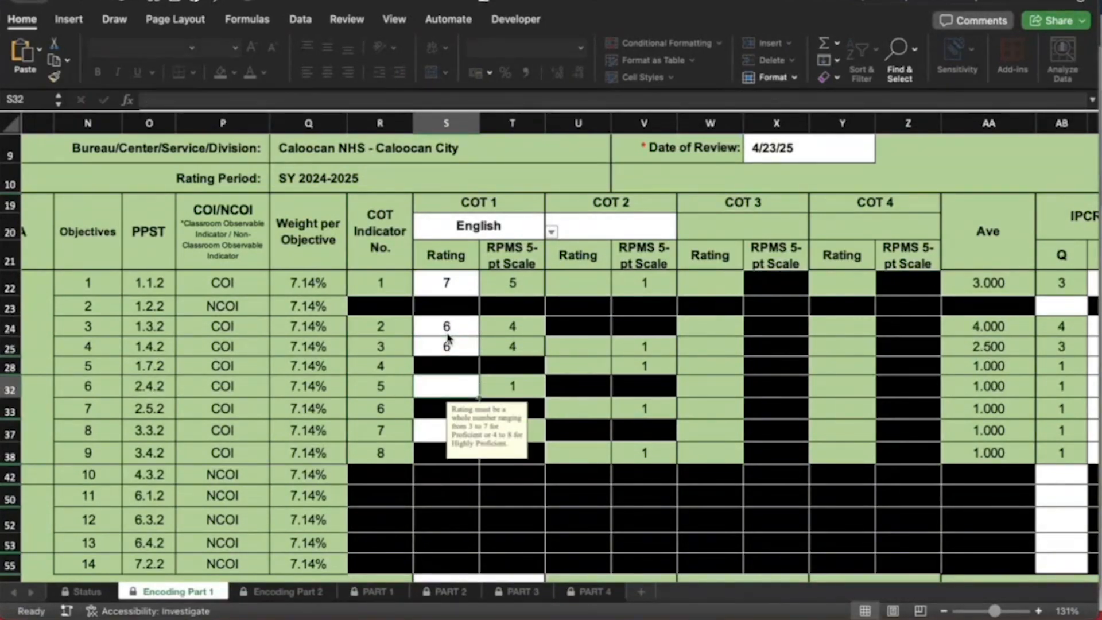
{"action": "type", "text": "7"}
{"action": "key", "text": "Return"}
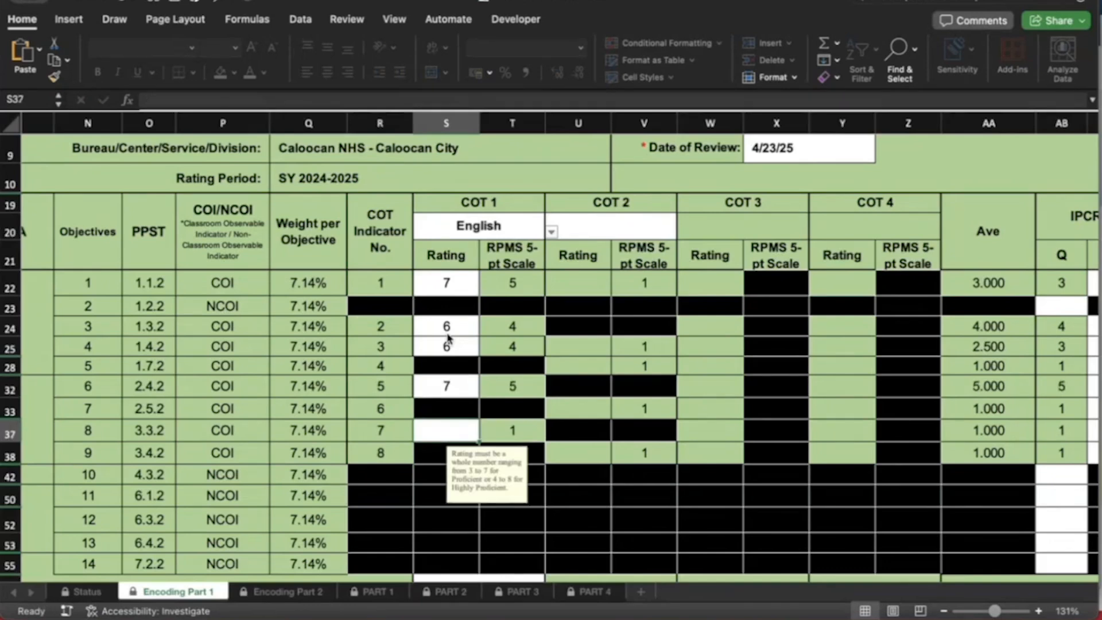
{"action": "type", "text": "6"}
{"action": "key", "text": "Tab"}
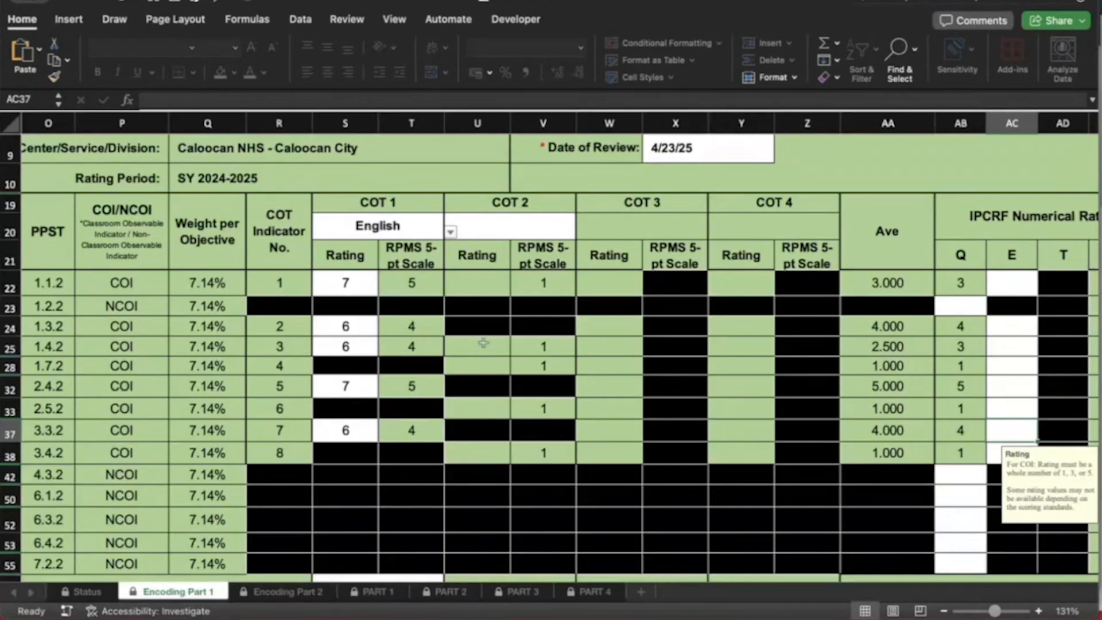
Set the COT 2 subject to Filipino from its dropdown
{"action": "left_click", "coordinate": [537, 226]}
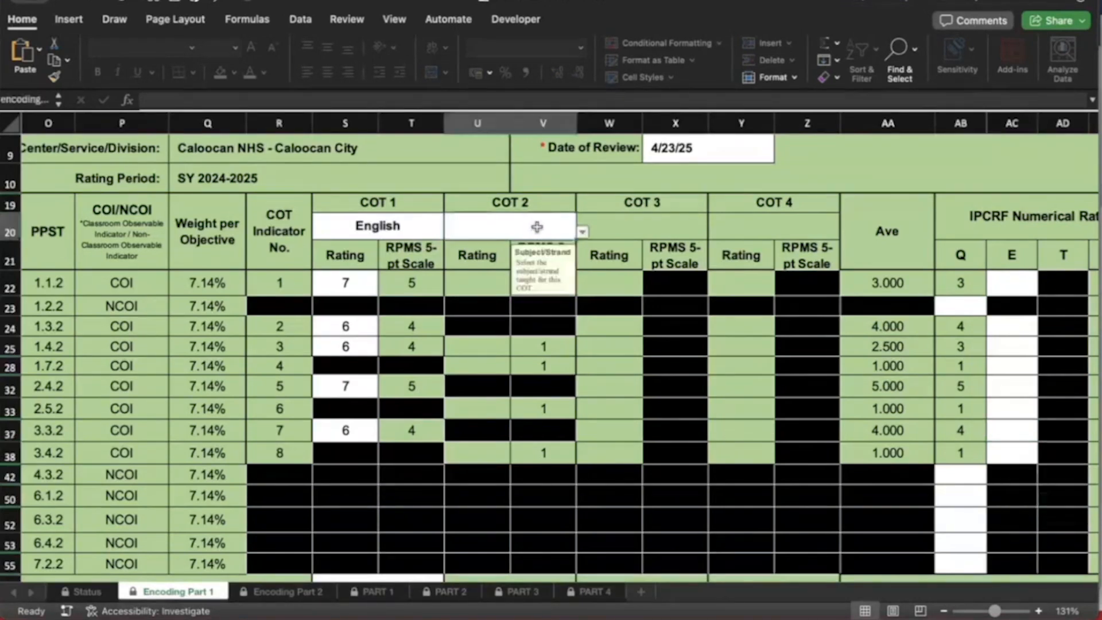
{"action": "left_click", "coordinate": [583, 233]}
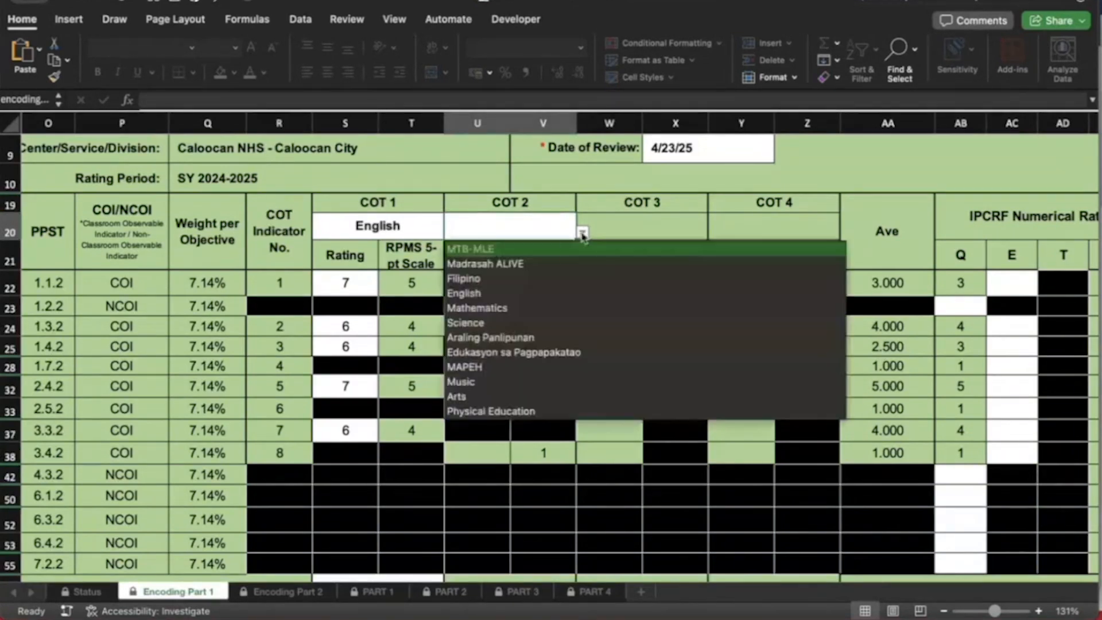
{"action": "left_click", "coordinate": [497, 280]}
Enter COT 2 ratings 7, 7, 7, 6 and 7 starting at U22
{"action": "left_click", "coordinate": [497, 282]}
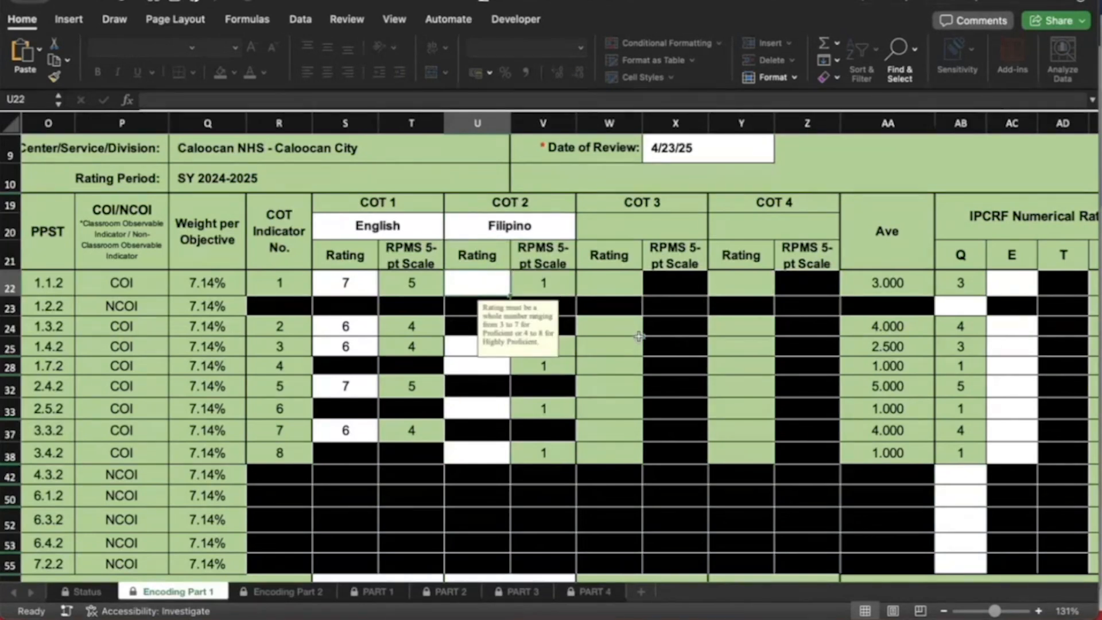
{"action": "type", "text": "7"}
{"action": "key", "text": "Return"}
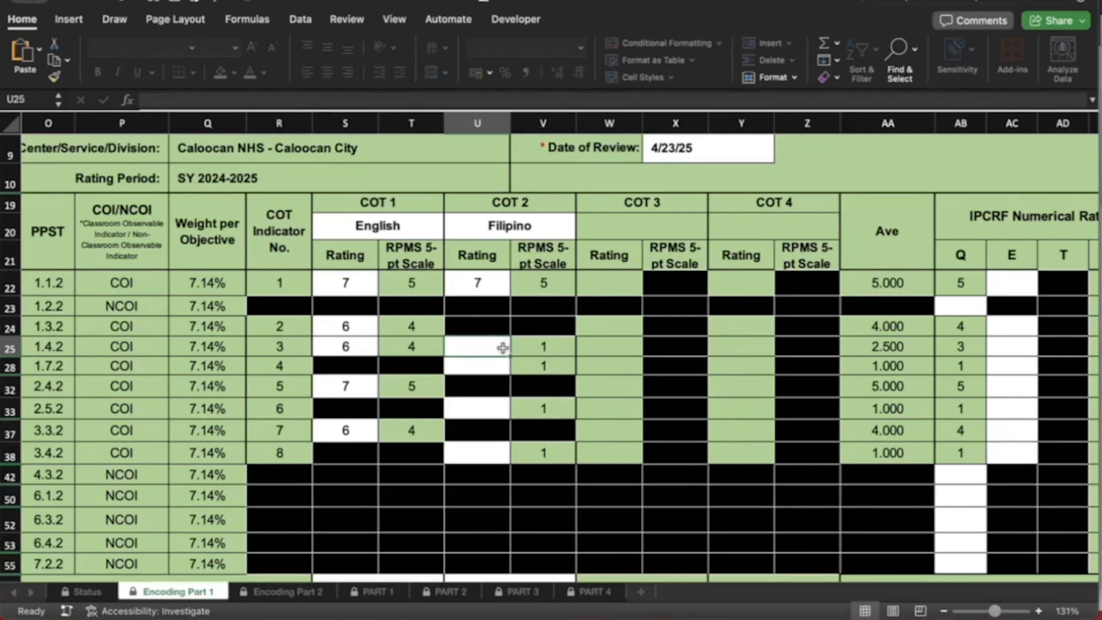
{"action": "type", "text": "7"}
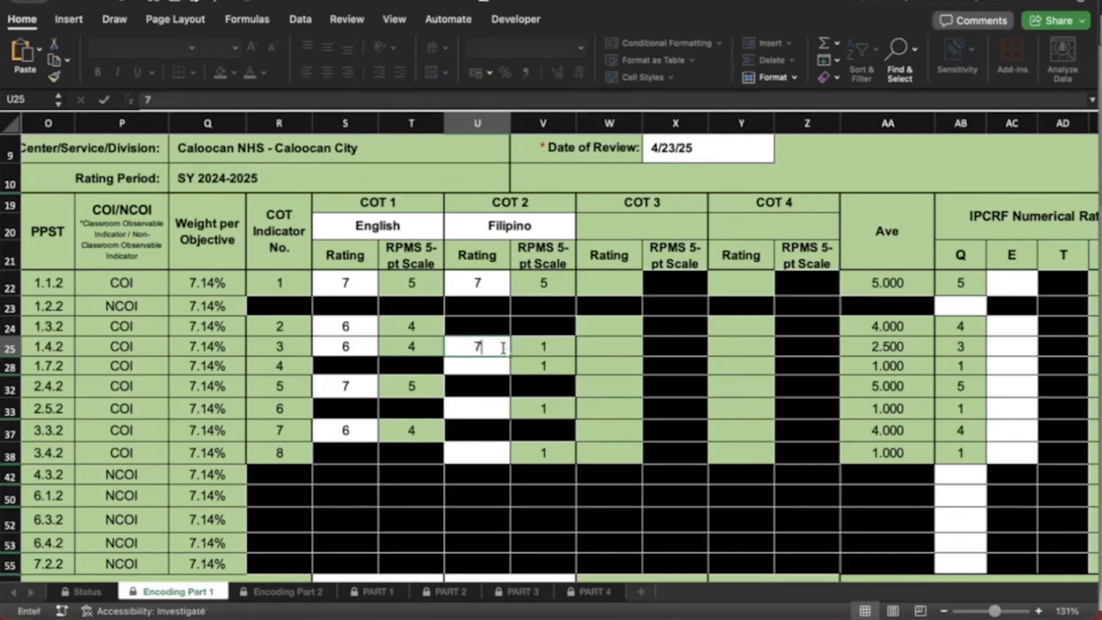
{"action": "key", "text": "Return"}
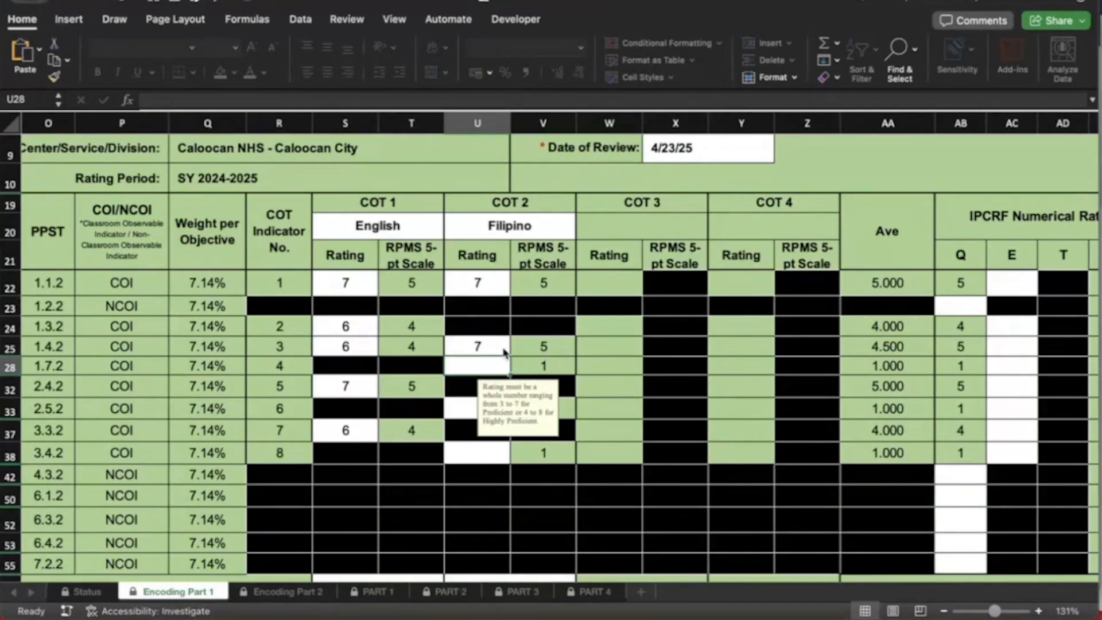
{"action": "type", "text": "7"}
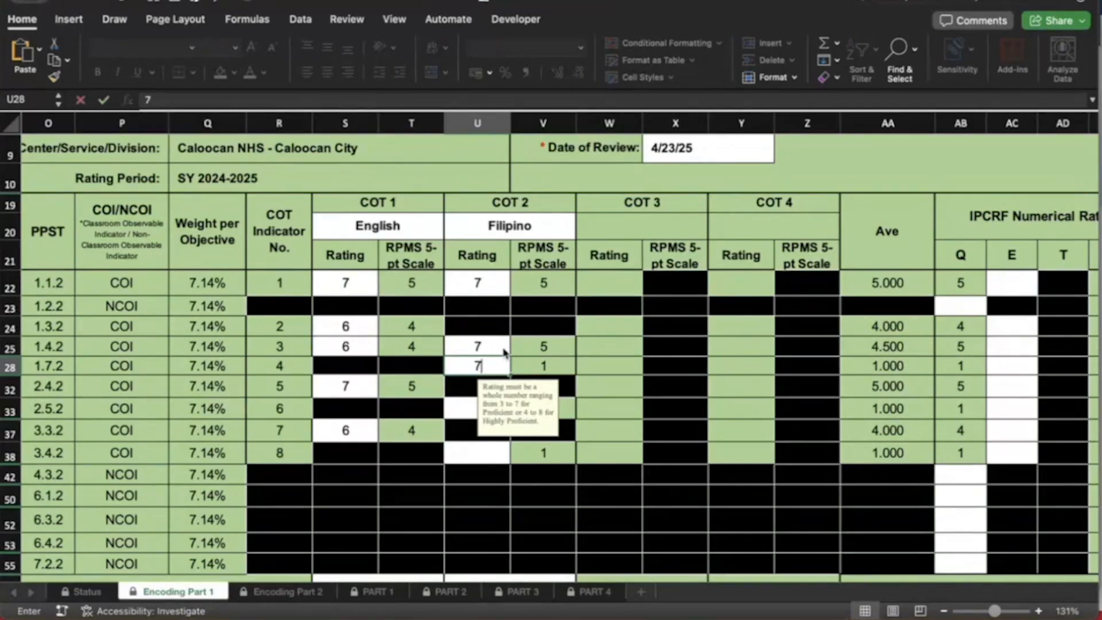
{"action": "key", "text": "Return"}
{"action": "type", "text": "6"}
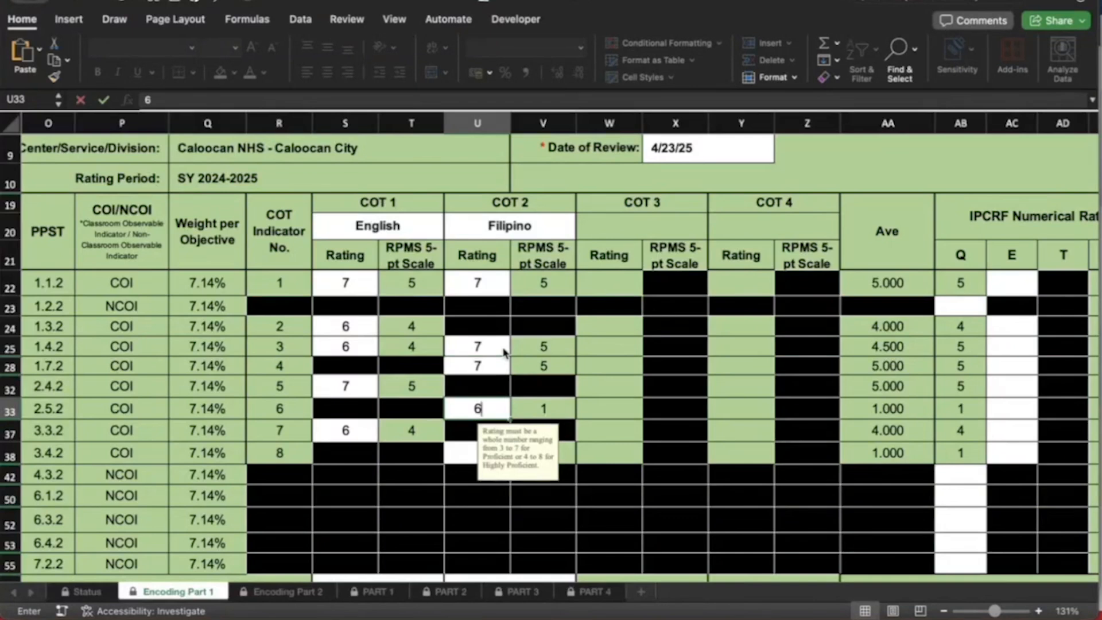
{"action": "key", "text": "Return"}
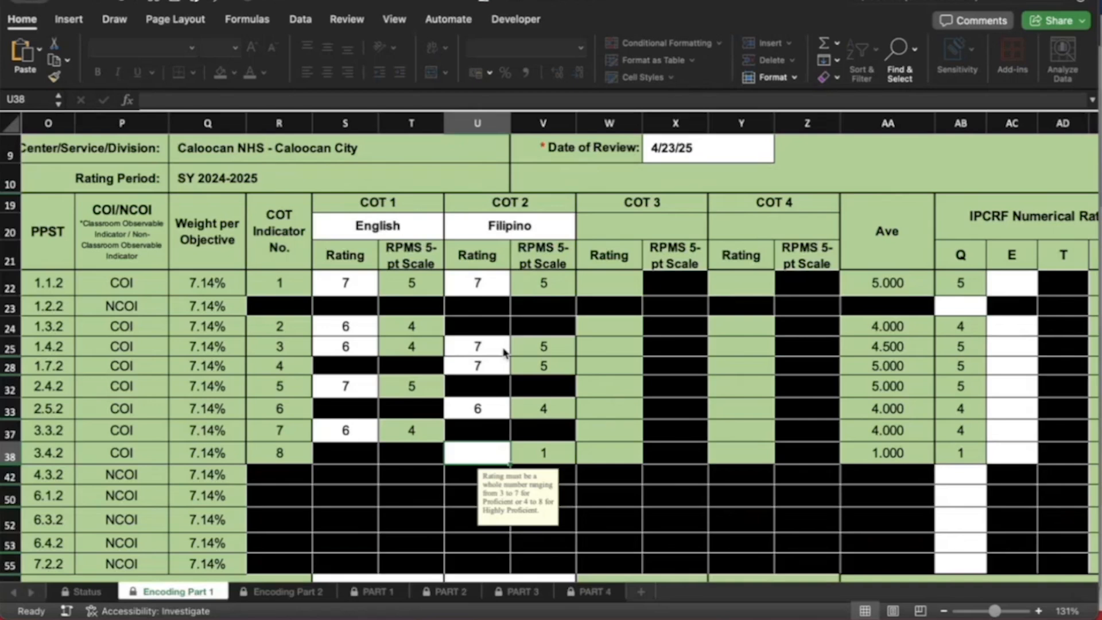
{"action": "type", "text": "7"}
{"action": "left_click", "coordinate": [492, 343]}
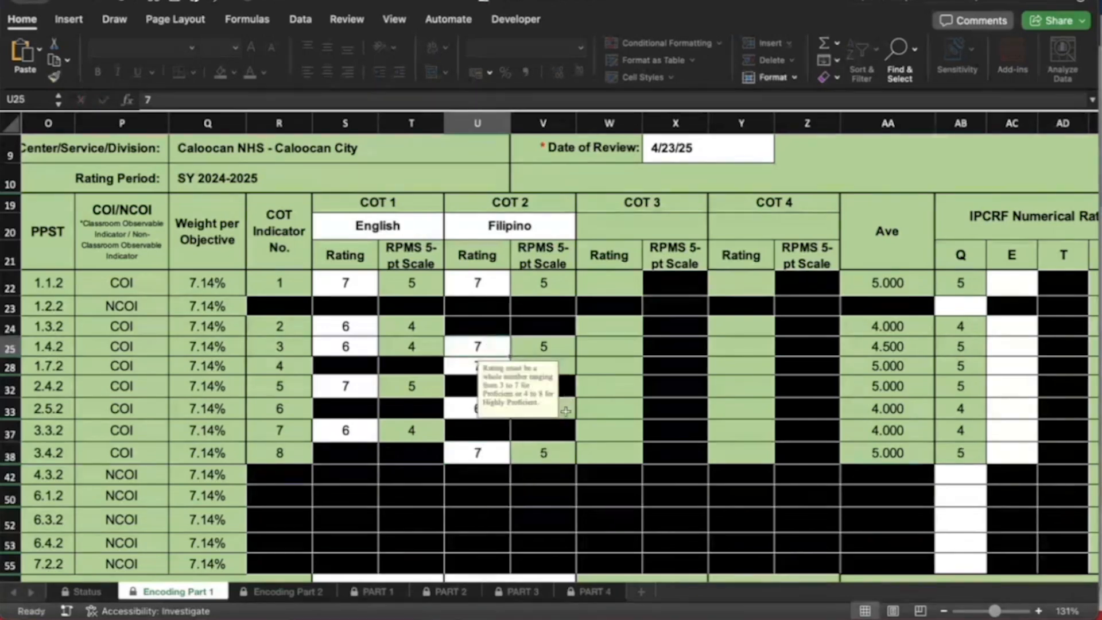
{"action": "scroll", "coordinate": [548, 456], "scroll_direction": "right", "scroll_amount": 2}
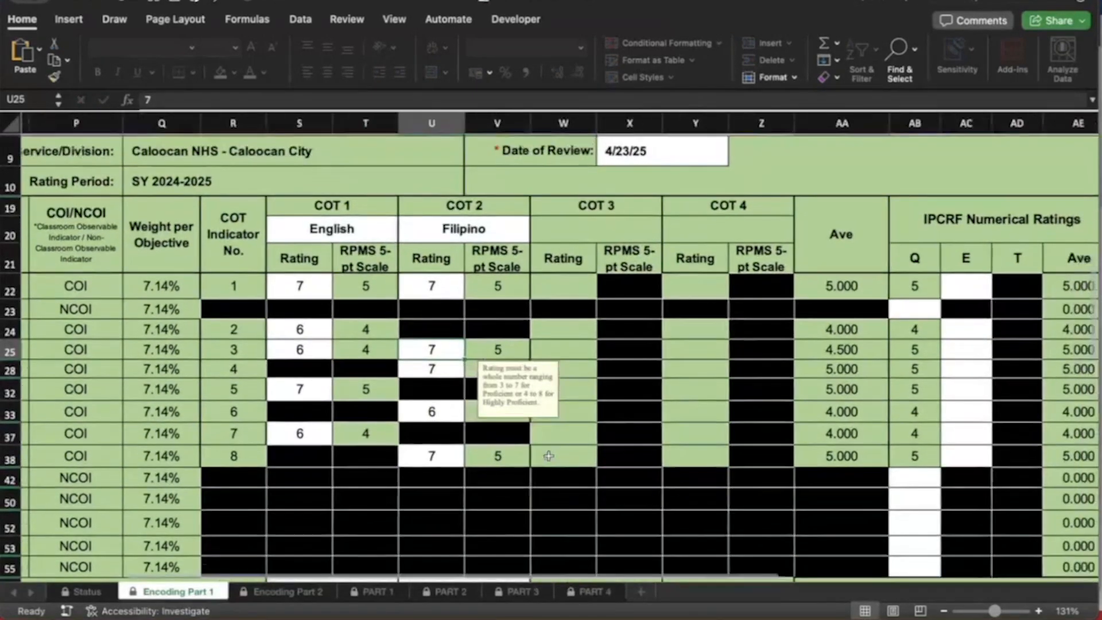
{"action": "scroll", "coordinate": [548, 456], "scroll_direction": "right", "scroll_amount": 1}
{"action": "scroll", "coordinate": [547, 456], "scroll_direction": "up", "scroll_amount": 1}
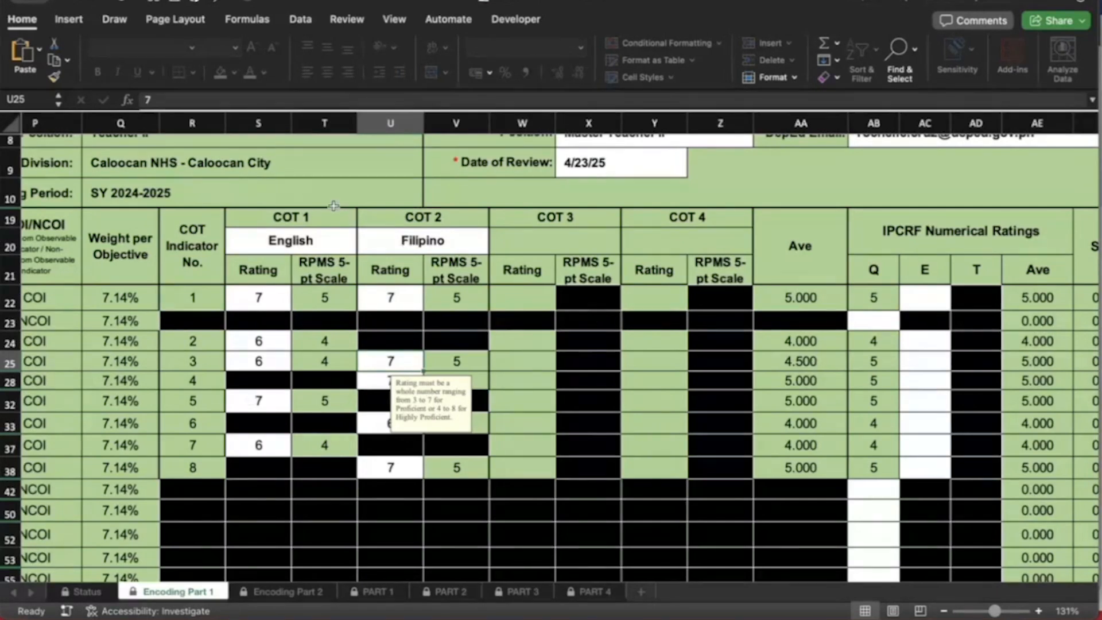
Check the COT 1 rating in S37, then select the COT 1 Date Observed cell
{"action": "scroll", "coordinate": [241, 382], "scroll_direction": "down", "scroll_amount": 2}
{"action": "scroll", "coordinate": [241, 382], "scroll_direction": "left", "scroll_amount": 2}
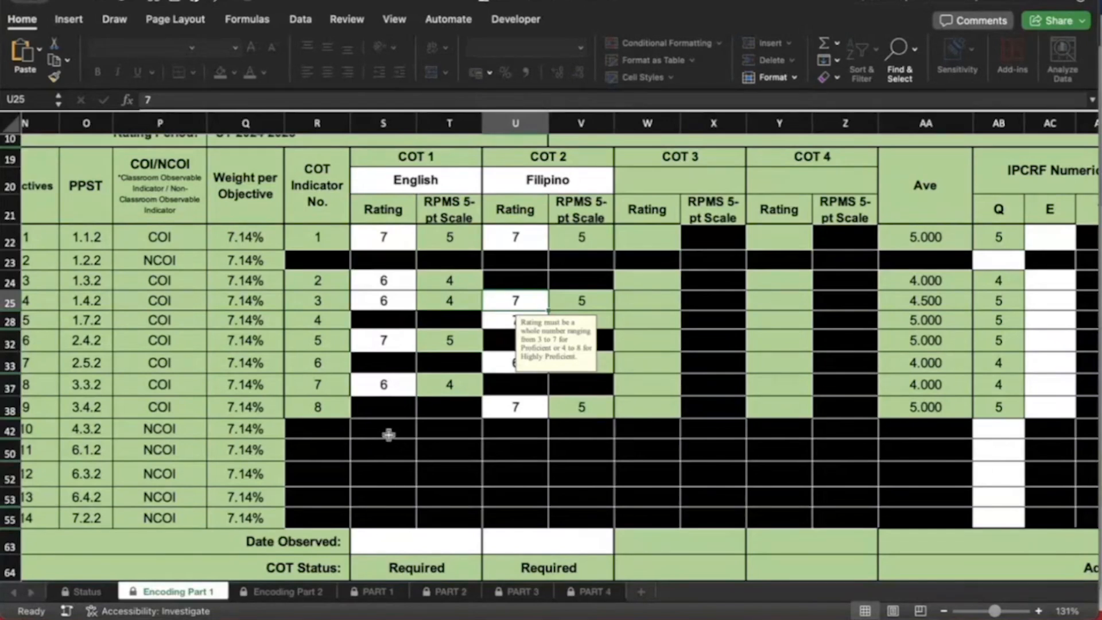
{"action": "left_click", "coordinate": [386, 384]}
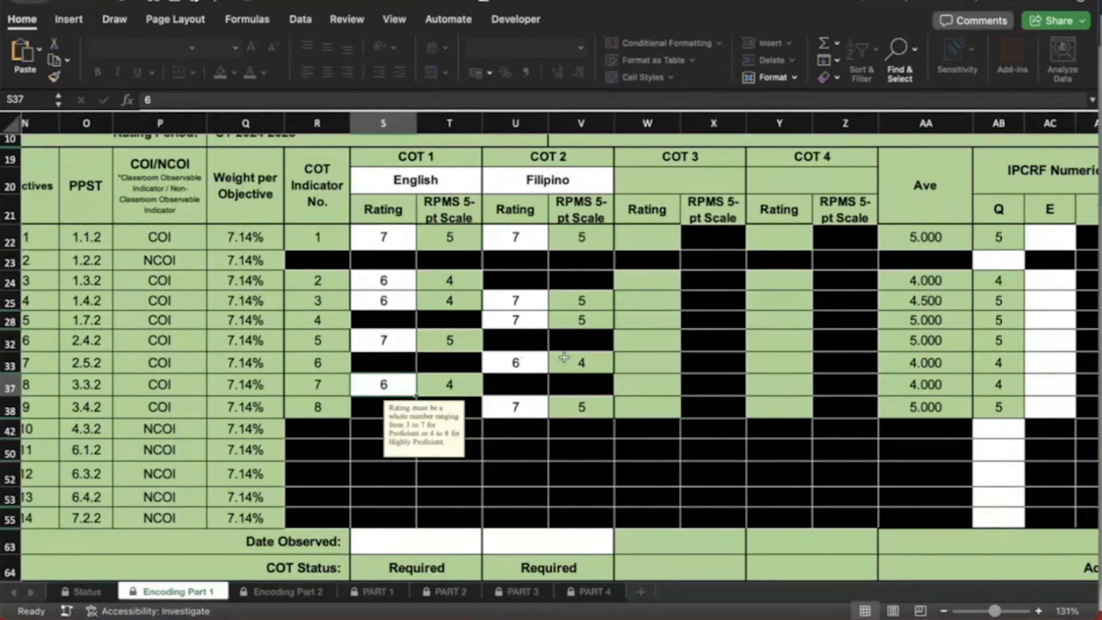
{"action": "scroll", "coordinate": [564, 356], "scroll_direction": "right", "scroll_amount": 2}
{"action": "scroll", "coordinate": [564, 356], "scroll_direction": "down", "scroll_amount": 1}
{"action": "scroll", "coordinate": [564, 357], "scroll_direction": "right", "scroll_amount": 2}
{"action": "scroll", "coordinate": [564, 357], "scroll_direction": "down", "scroll_amount": 1}
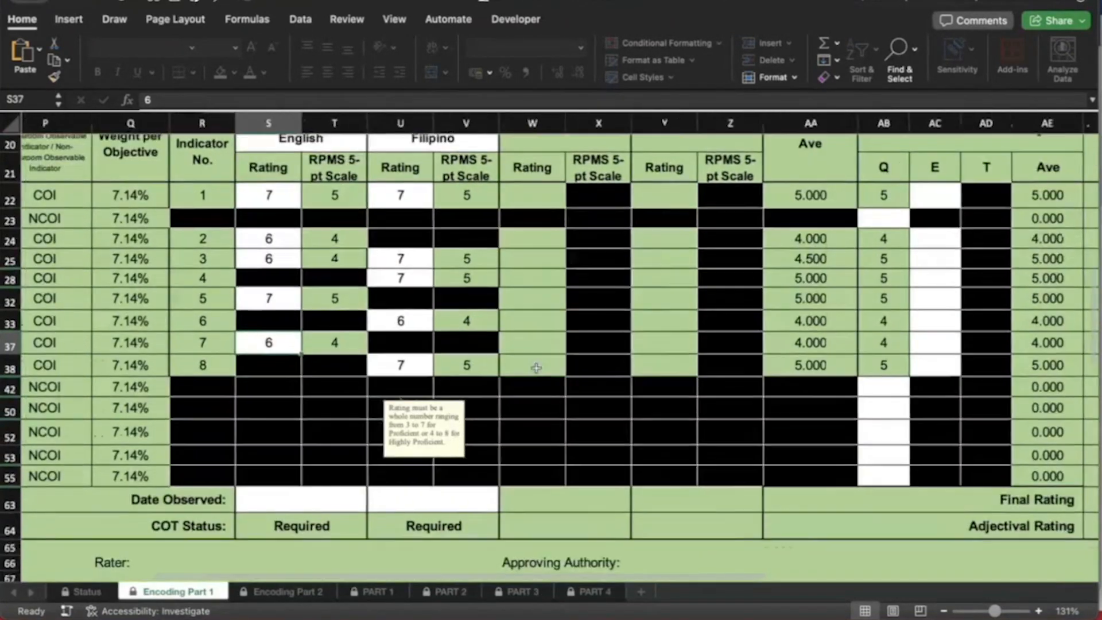
{"action": "left_click", "coordinate": [348, 496]}
Enter observation dates 2025-02-25 for COT 1 and 2025-03-21 for COT 2
{"action": "type", "text": "2"}
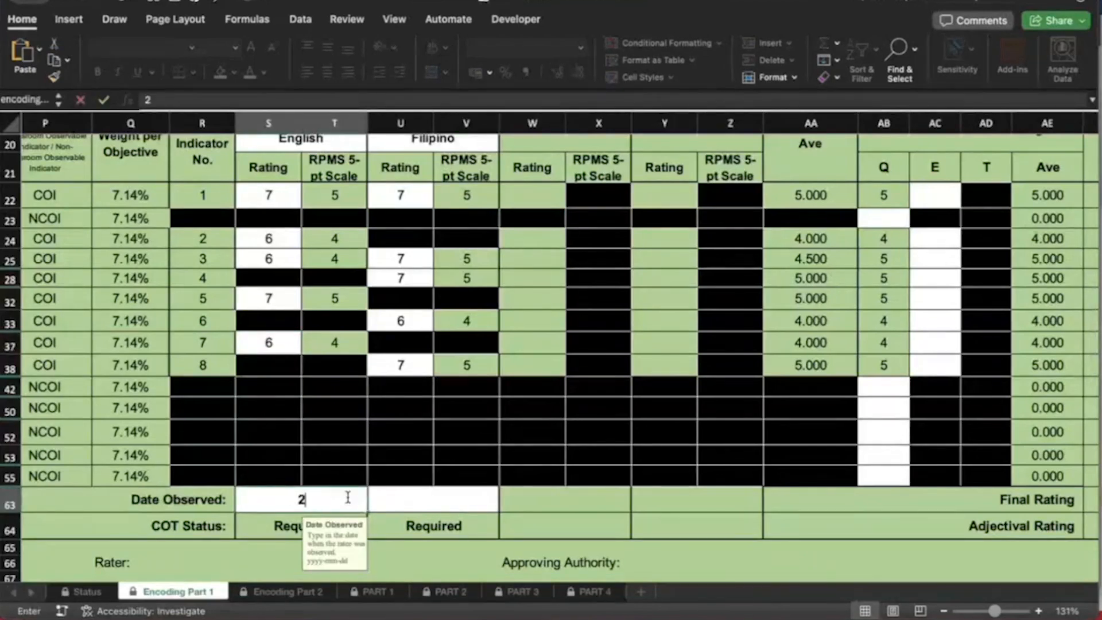
{"action": "type", "text": "025"}
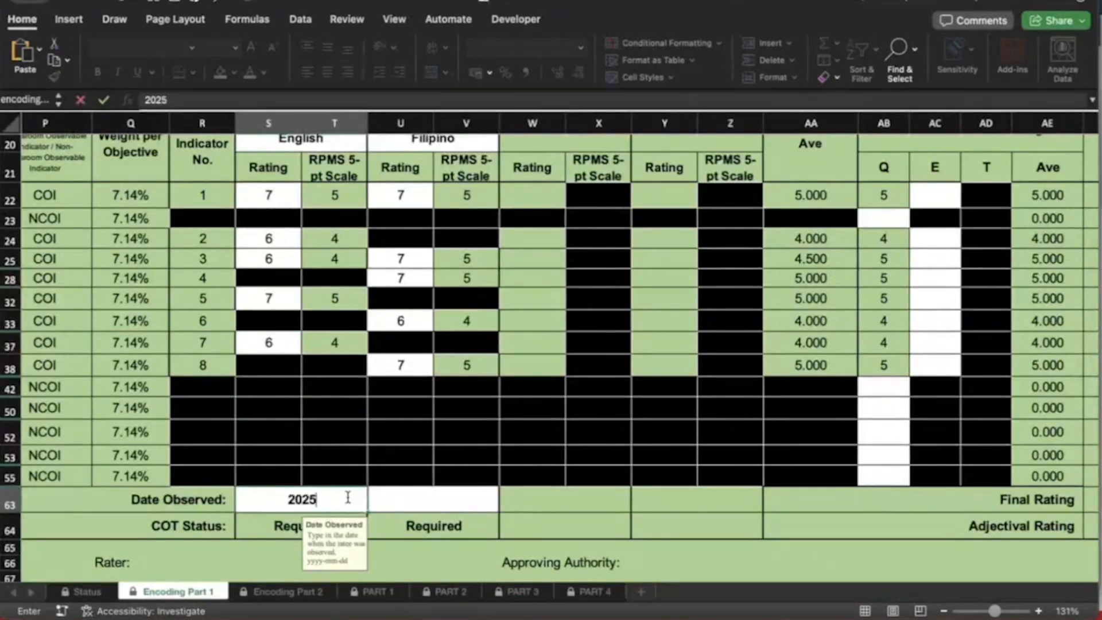
{"action": "type", "text": "-"}
{"action": "type", "text": "Feb"}
{"action": "key", "text": "BackSpace"}
{"action": "key", "text": "BackSpace"}
{"action": "key", "text": "BackSpace"}
{"action": "type", "text": "02-"}
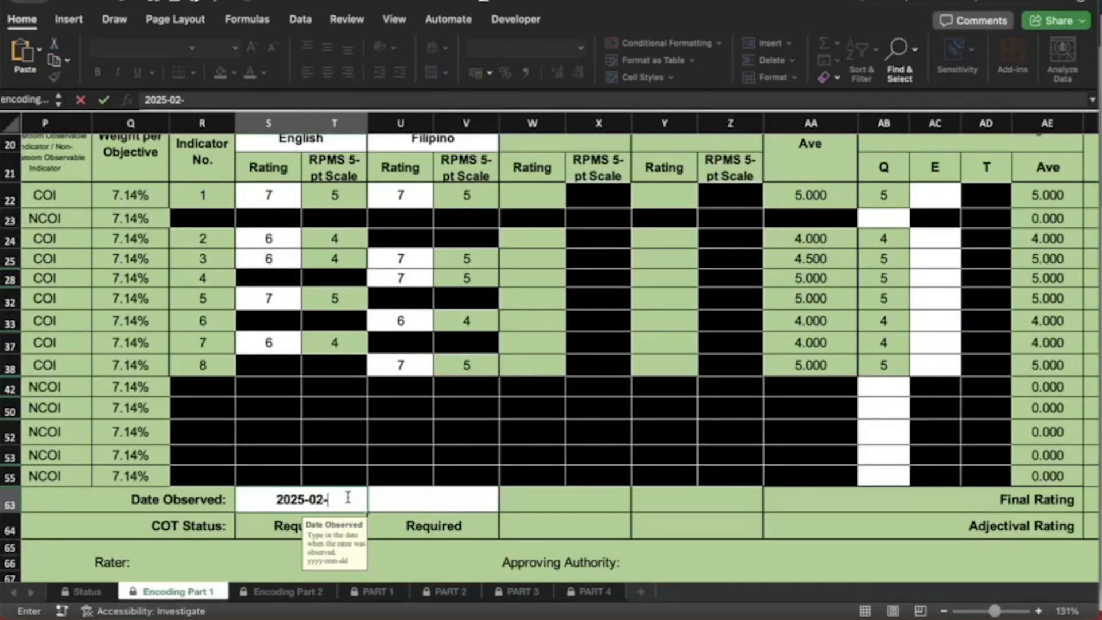
{"action": "type", "text": "25"}
{"action": "key", "text": "Tab"}
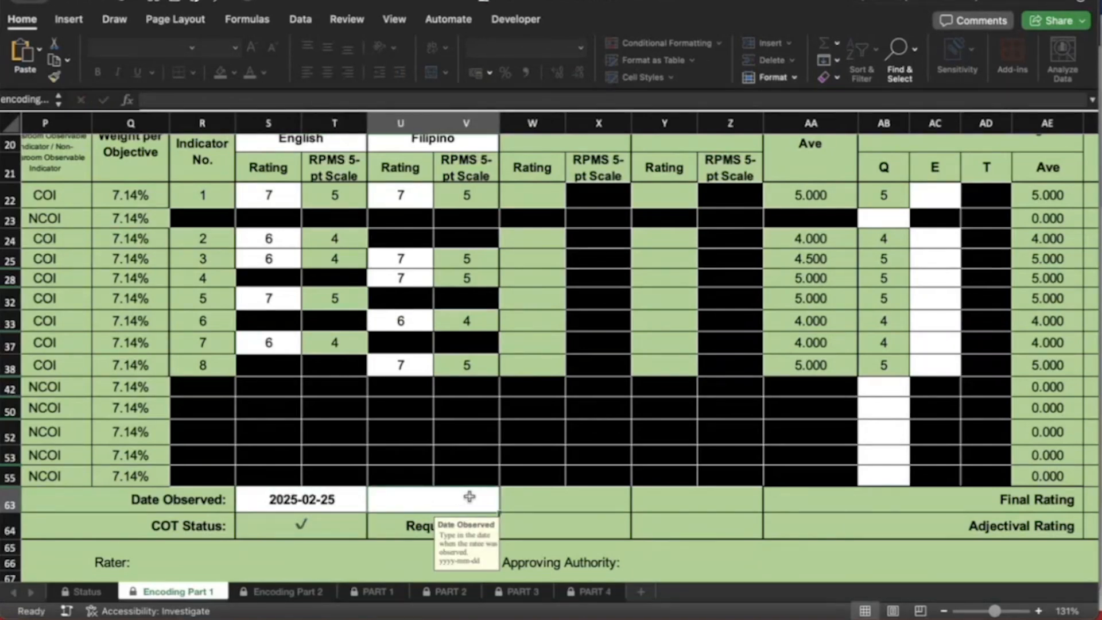
{"action": "type", "text": "202"}
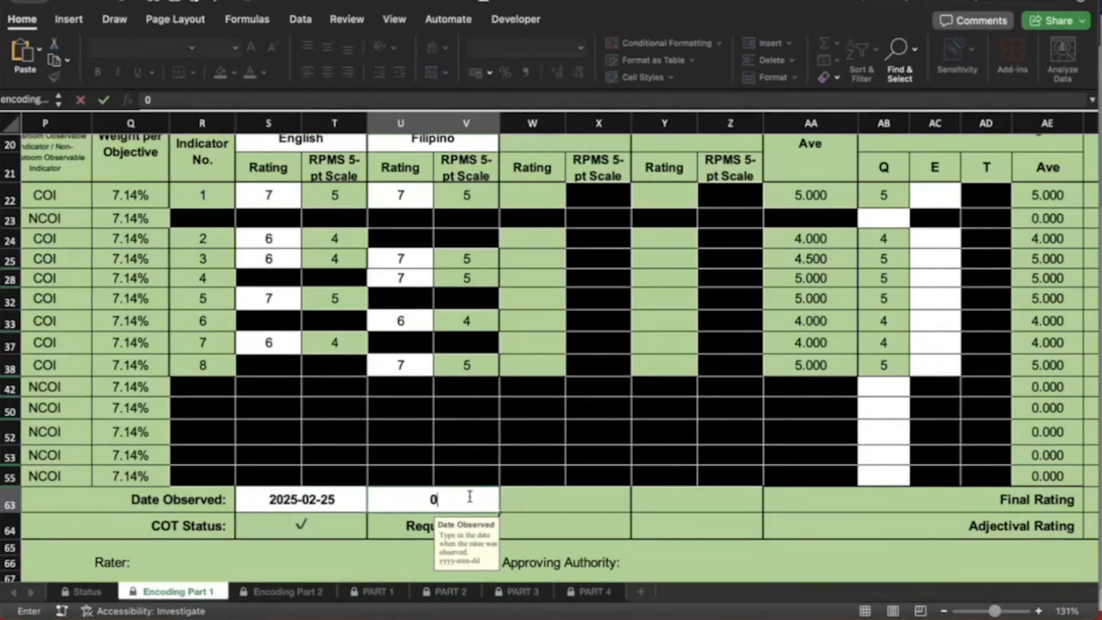
{"action": "type", "text": "4-"}
{"action": "key", "text": "BackSpace"}
{"action": "key", "text": "BackSpace"}
{"action": "type", "text": "5-03-21"}
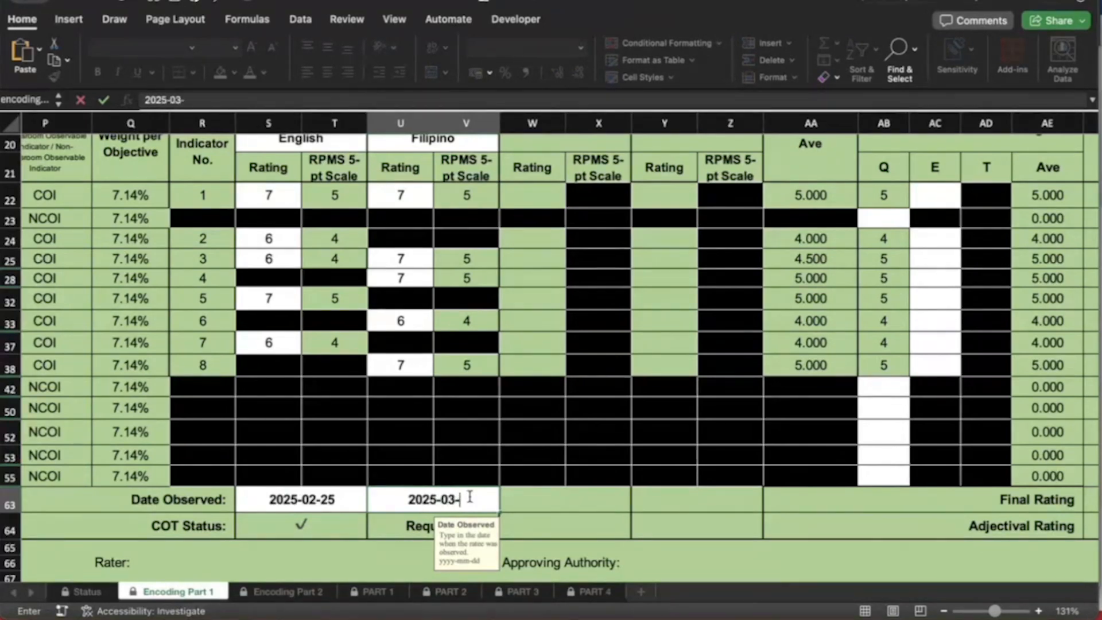
{"action": "key", "text": "Return"}
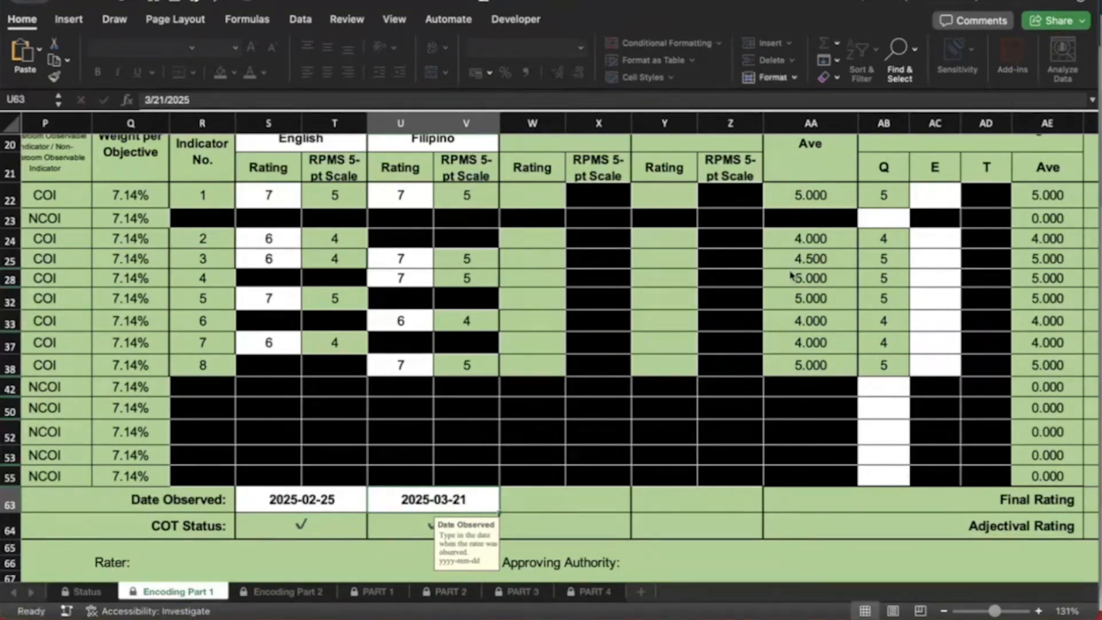
{"action": "scroll", "coordinate": [528, 390], "scroll_direction": "right", "scroll_amount": 3}
{"action": "scroll", "coordinate": [528, 390], "scroll_direction": "up", "scroll_amount": 1}
{"action": "scroll", "coordinate": [498, 452], "scroll_direction": "right", "scroll_amount": 2}
{"action": "scroll", "coordinate": [498, 452], "scroll_direction": "up", "scroll_amount": 1}
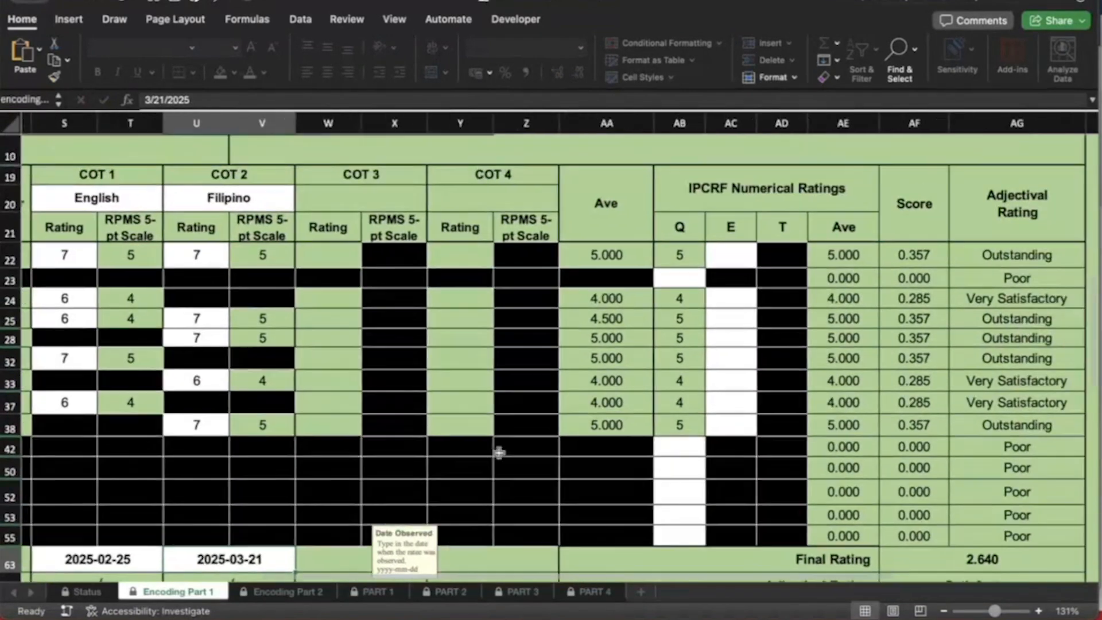
{"action": "left_click", "coordinate": [729, 254]}
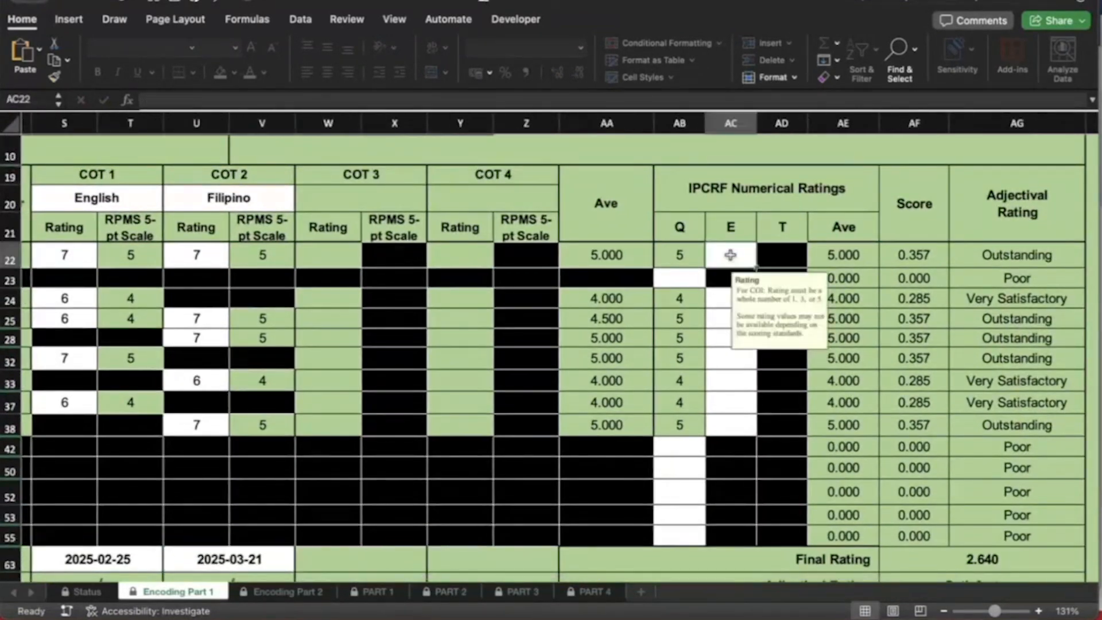
{"action": "scroll", "coordinate": [724, 305], "scroll_direction": "up", "scroll_amount": 1}
{"action": "scroll", "coordinate": [724, 305], "scroll_direction": "left", "scroll_amount": 1}
{"action": "scroll", "coordinate": [724, 305], "scroll_direction": "left", "scroll_amount": 1}
{"action": "scroll", "coordinate": [724, 305], "scroll_direction": "down", "scroll_amount": 1}
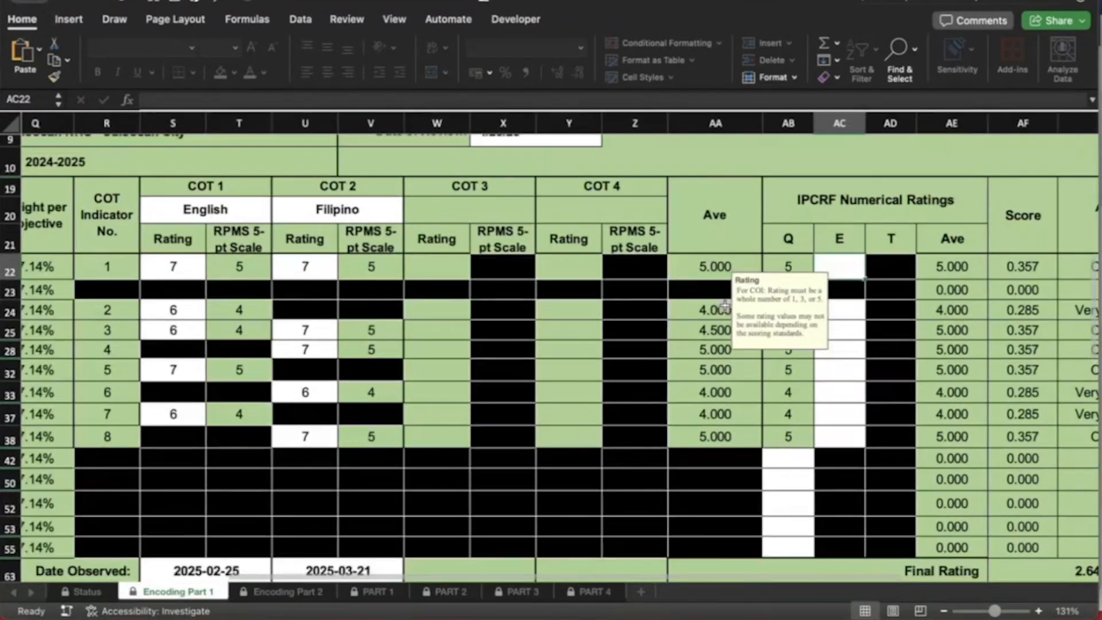
{"action": "scroll", "coordinate": [724, 306], "scroll_direction": "left", "scroll_amount": 1}
{"action": "scroll", "coordinate": [724, 305], "scroll_direction": "down", "scroll_amount": 1}
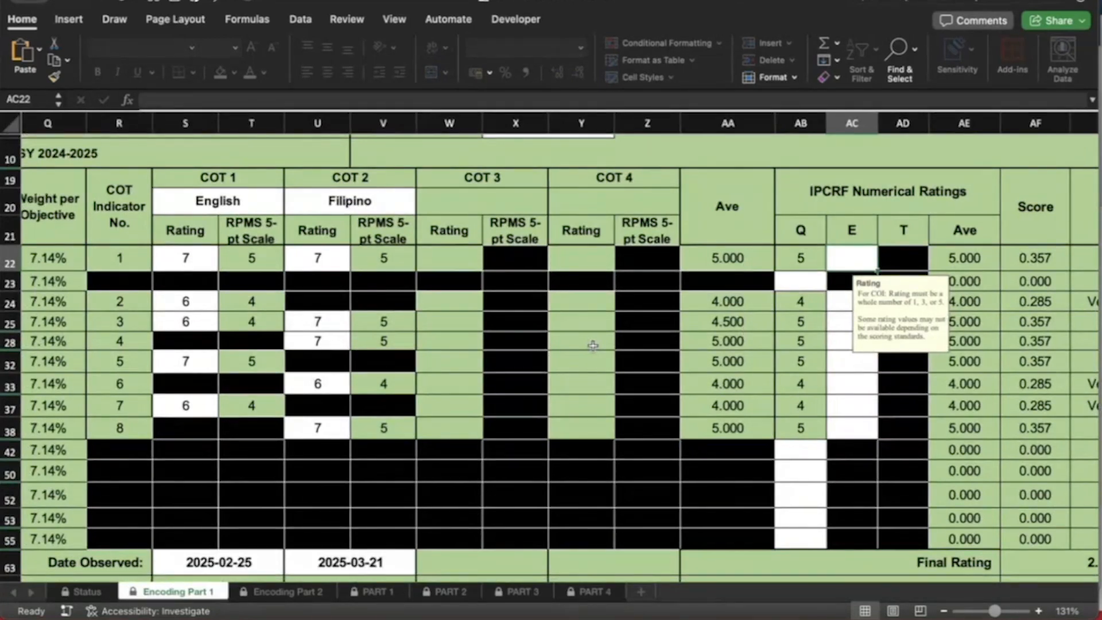
{"action": "scroll", "coordinate": [593, 344], "scroll_direction": "right", "scroll_amount": 1}
{"action": "scroll", "coordinate": [593, 345], "scroll_direction": "down", "scroll_amount": 1}
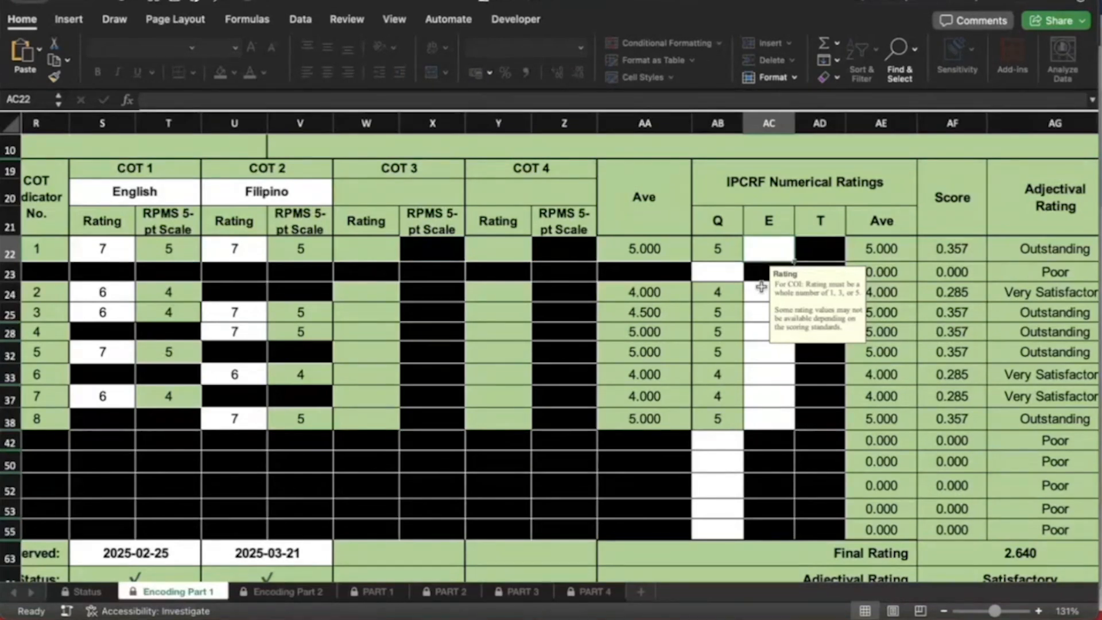
Give the first four classroom objectives E ratings of 5 in AC22, AC24, AC25, AC28
{"action": "type", "text": "5"}
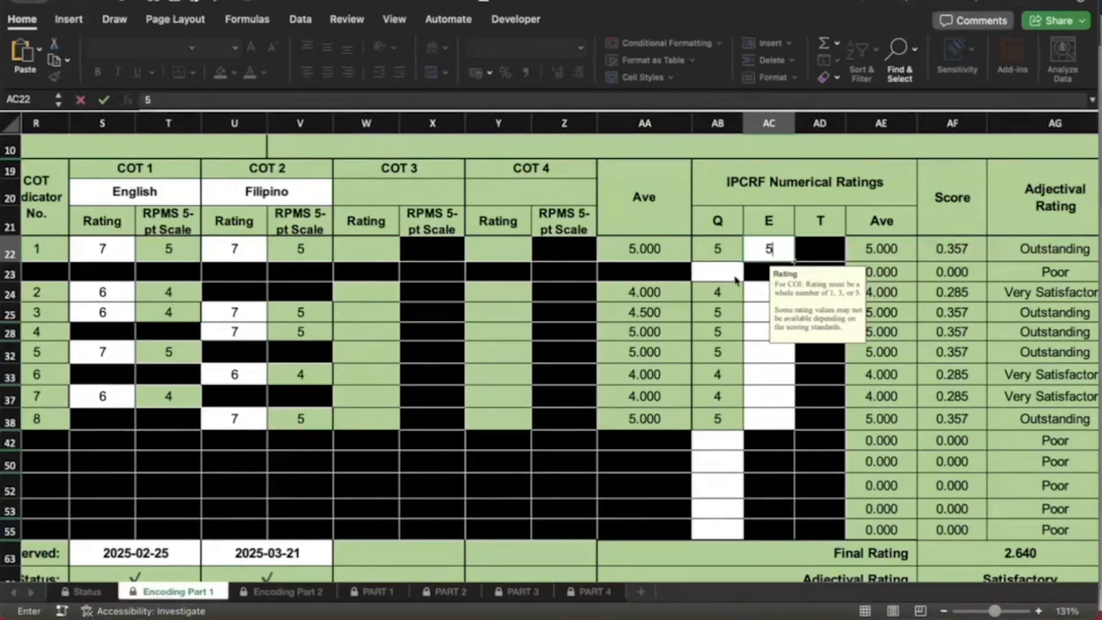
{"action": "left_click", "coordinate": [735, 280]}
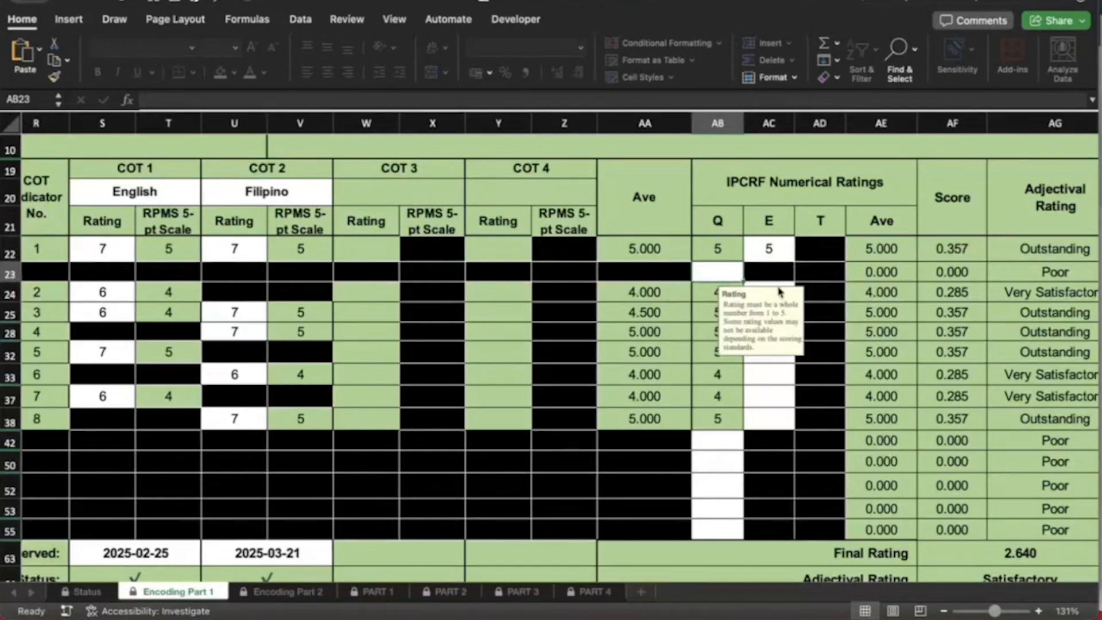
{"action": "left_click", "coordinate": [763, 373]}
{"action": "left_click", "coordinate": [767, 298]}
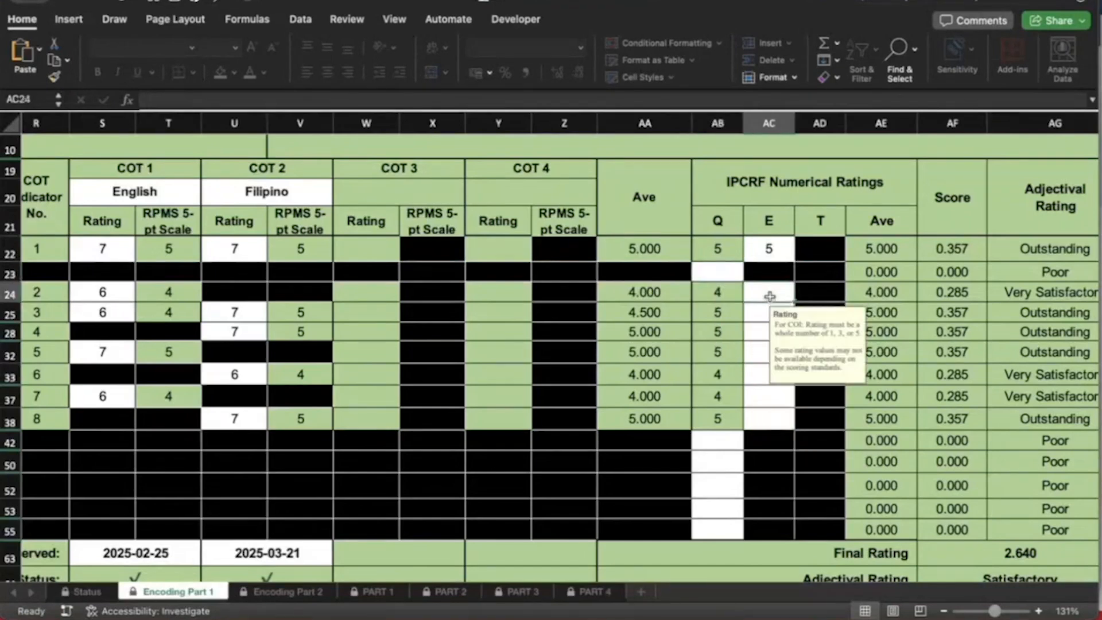
{"action": "type", "text": "5"}
{"action": "key", "text": "Return"}
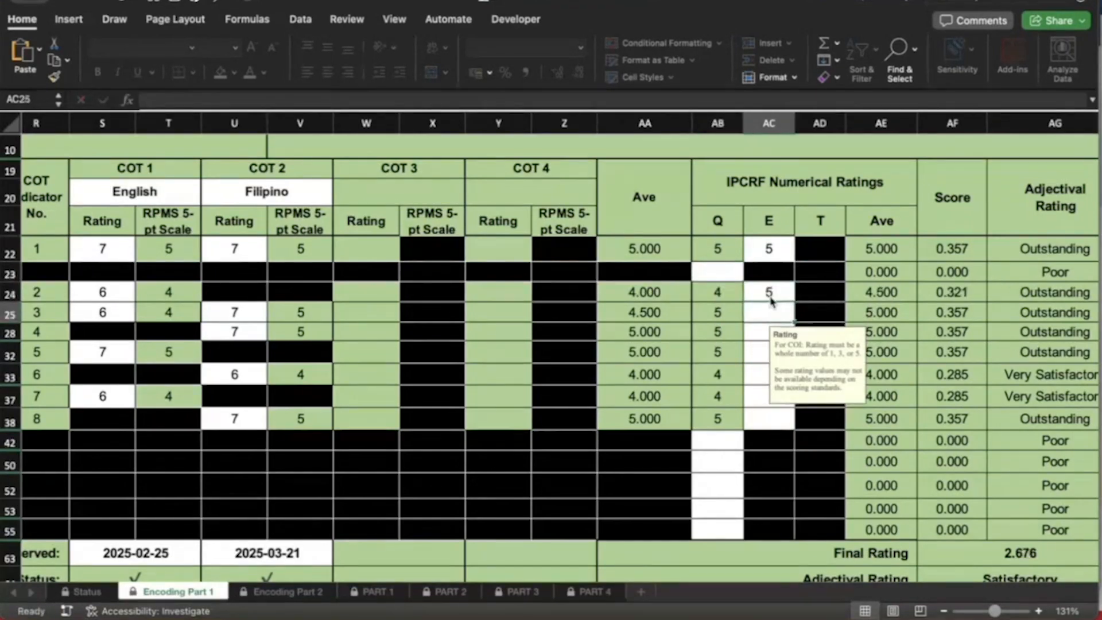
{"action": "type", "text": "5"}
{"action": "key", "text": "Return"}
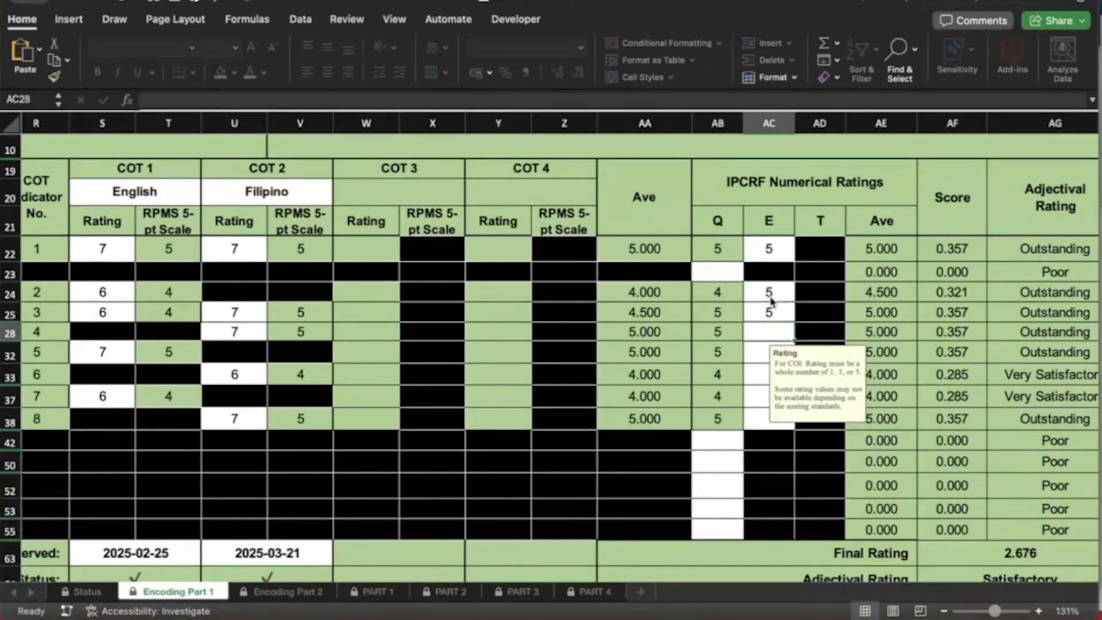
{"action": "type", "text": "5"}
{"action": "key", "text": "Return"}
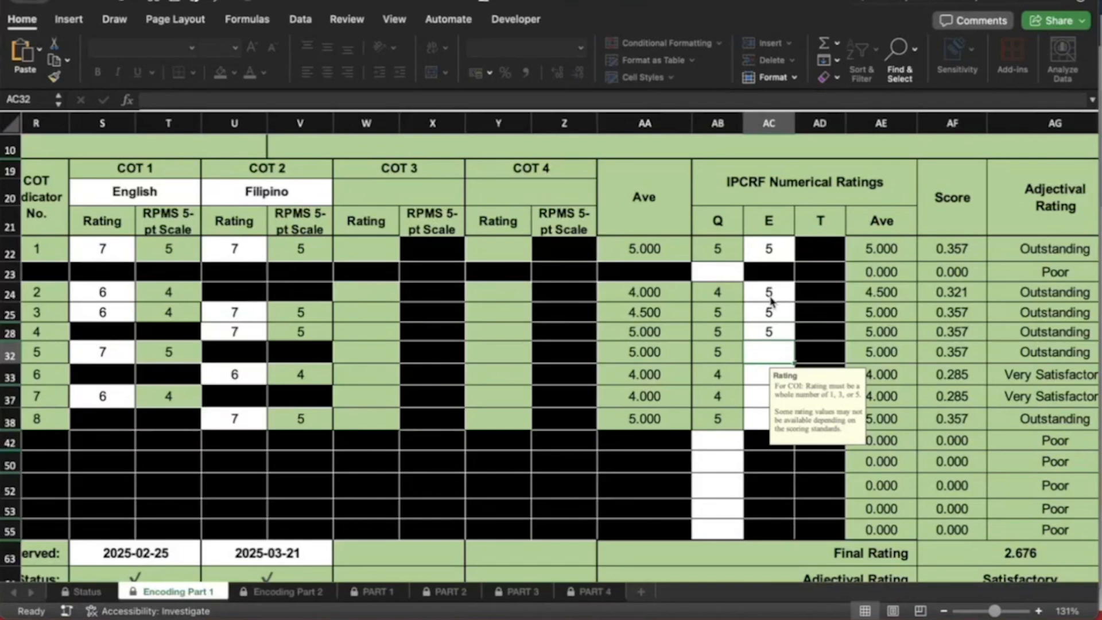
Give the last four classroom objectives E ratings of 3 in AC32, AC33, AC37, AC38
{"action": "type", "text": "3"}
{"action": "key", "text": "Return"}
{"action": "type", "text": "3"}
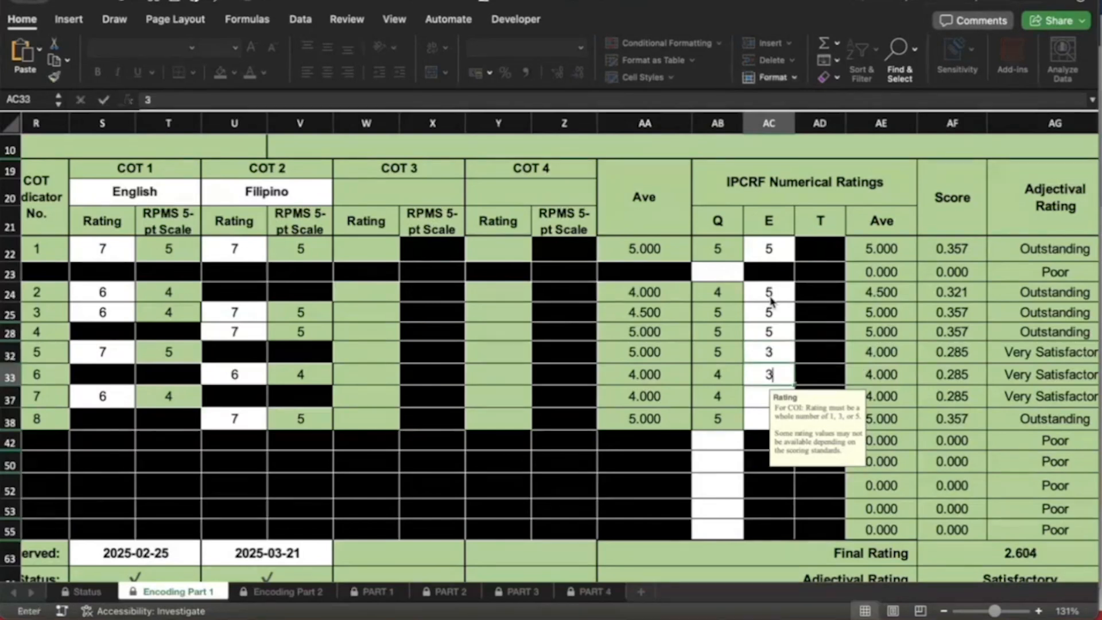
{"action": "key", "text": "Return"}
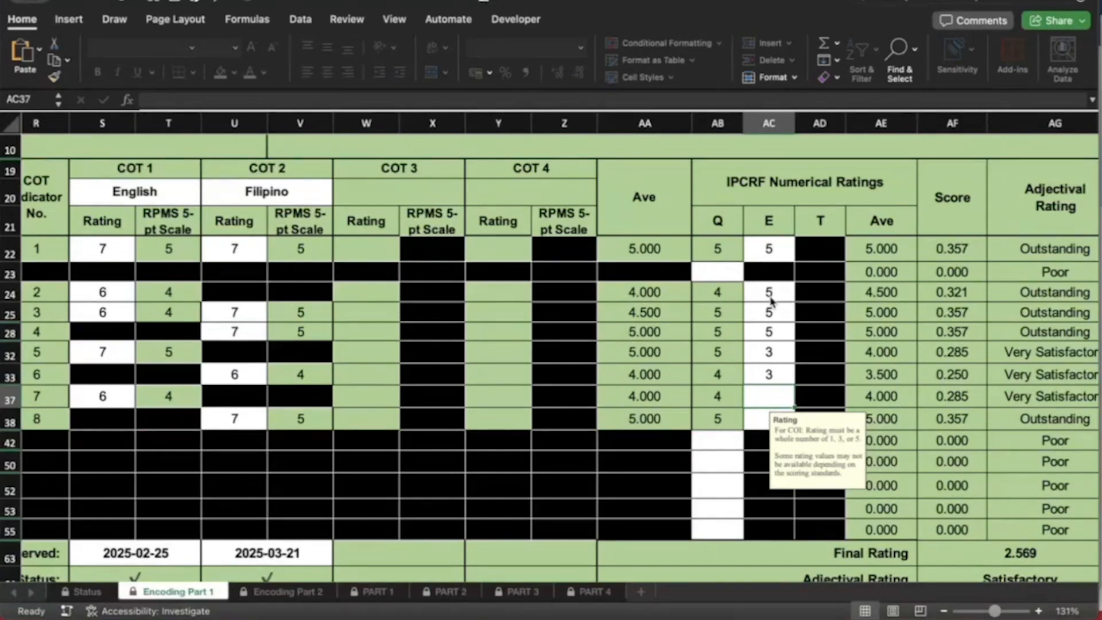
{"action": "type", "text": "3"}
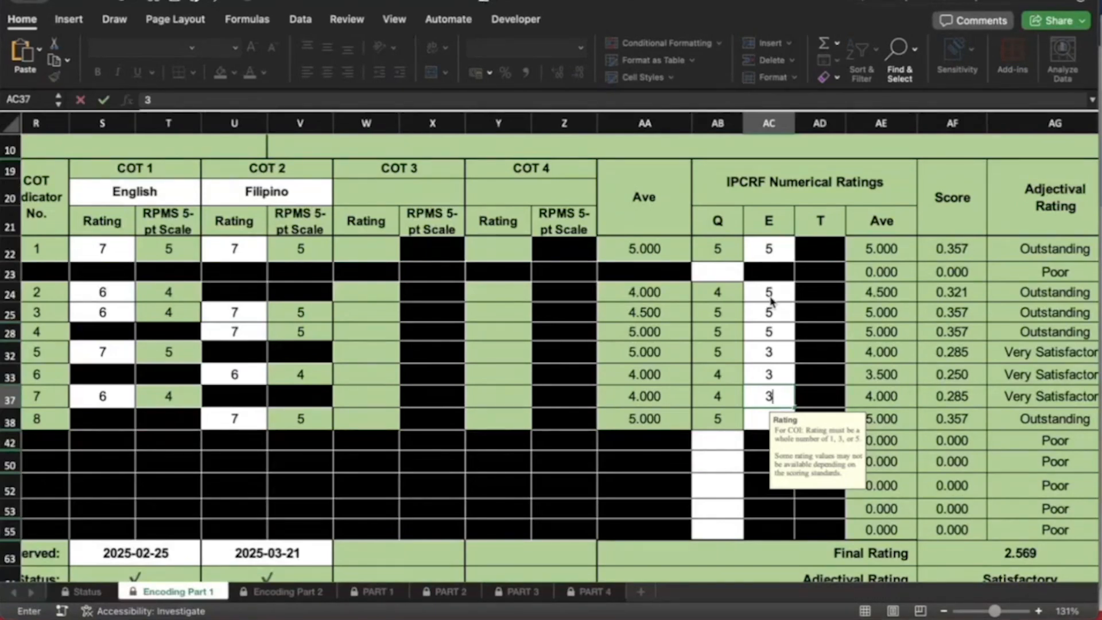
{"action": "key", "text": "Down"}
{"action": "type", "text": "3"}
{"action": "key", "text": "Up"}
{"action": "scroll", "coordinate": [771, 300], "scroll_direction": "left", "scroll_amount": 2}
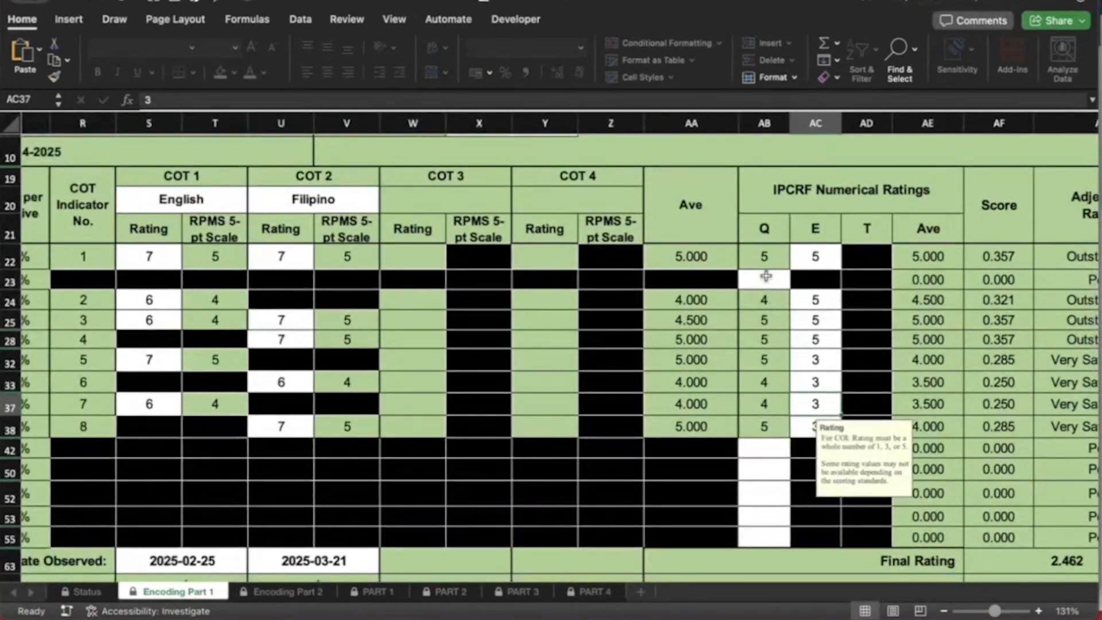
{"action": "left_click", "coordinate": [765, 275]}
Enter a Q rating of 4 for objective 2 in AB23
{"action": "scroll", "coordinate": [765, 271], "scroll_direction": "left", "scroll_amount": 3}
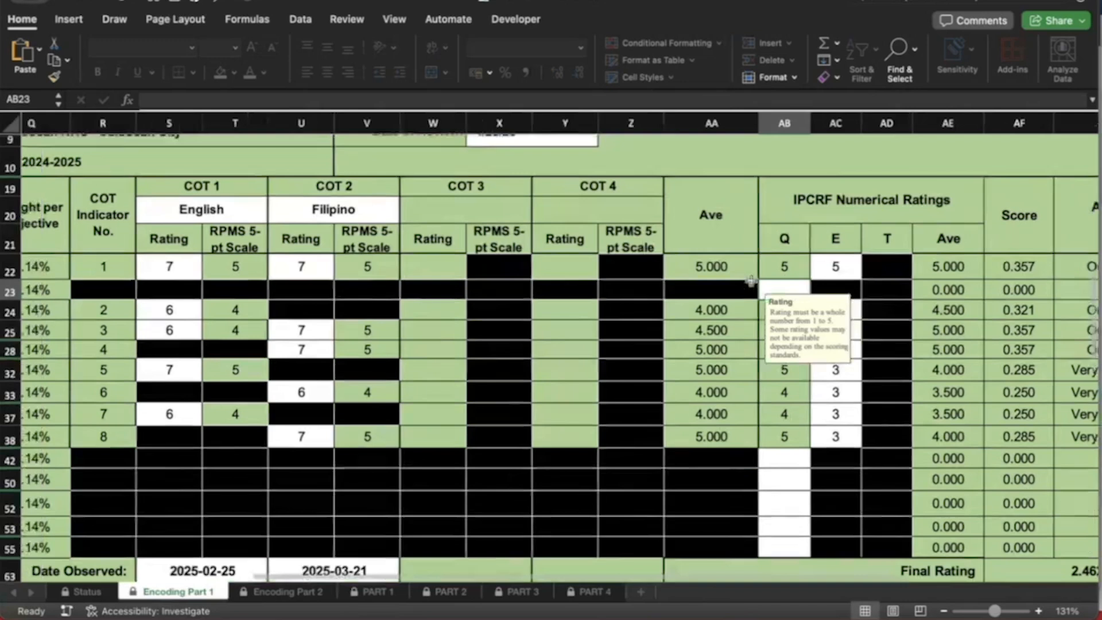
{"action": "scroll", "coordinate": [751, 280], "scroll_direction": "left", "scroll_amount": 2}
{"action": "scroll", "coordinate": [751, 281], "scroll_direction": "up", "scroll_amount": 1}
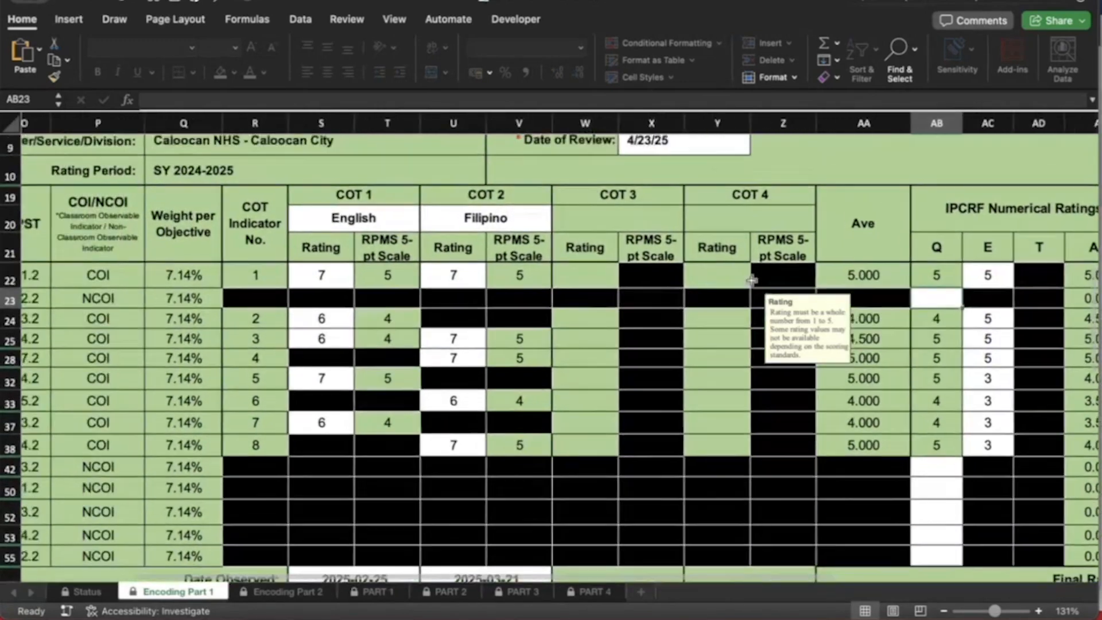
{"action": "scroll", "coordinate": [680, 286], "scroll_direction": "right", "scroll_amount": 2}
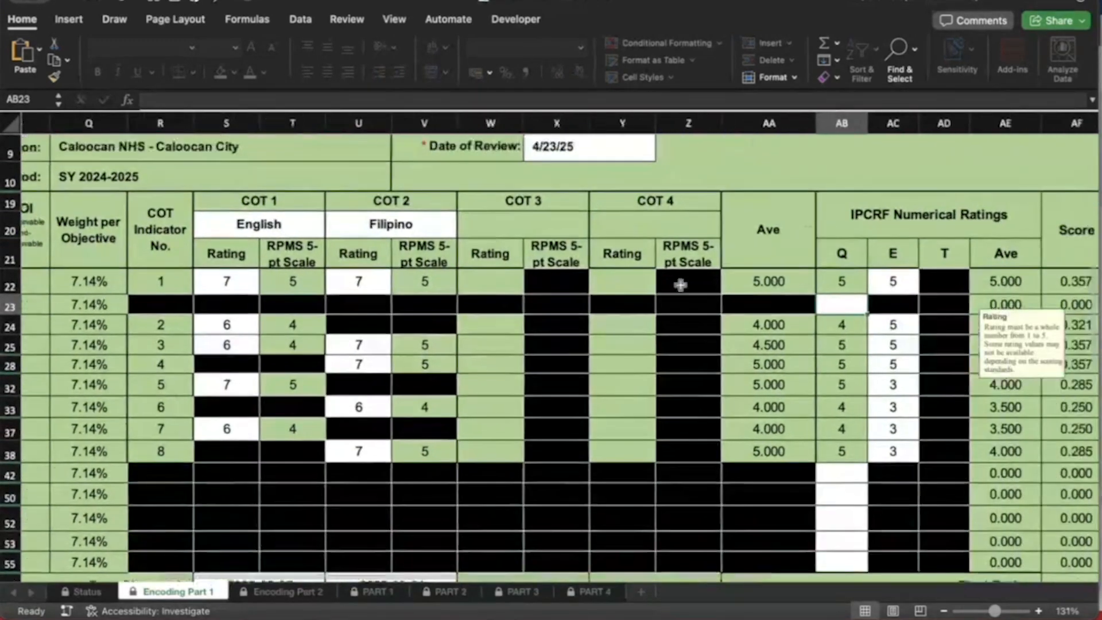
{"action": "scroll", "coordinate": [681, 285], "scroll_direction": "down", "scroll_amount": 1}
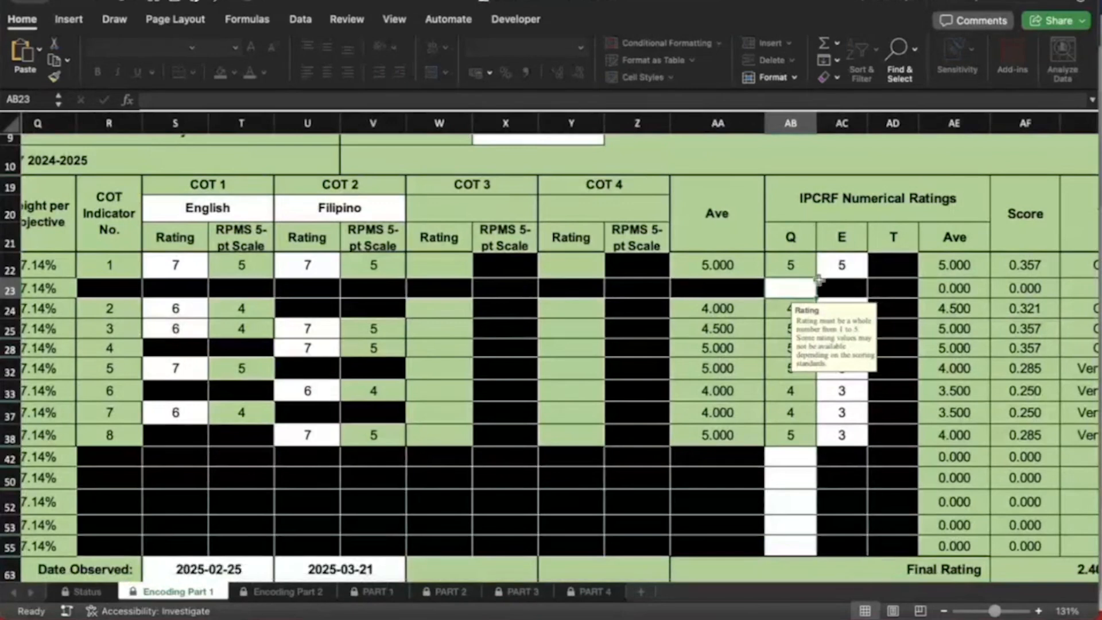
{"action": "type", "text": "4"}
Enter Q ratings 5, 4, 3, 3 and 4 down from AB42 for objective 10 onward
{"action": "double_click", "coordinate": [796, 462]}
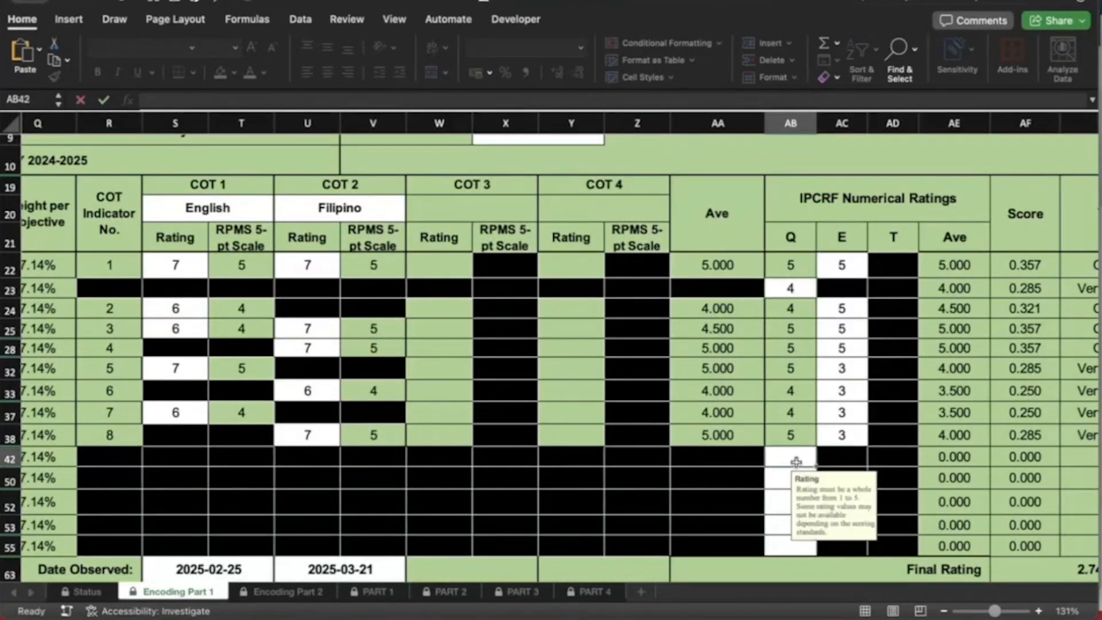
{"action": "scroll", "coordinate": [796, 462], "scroll_direction": "down", "scroll_amount": 3}
{"action": "scroll", "coordinate": [796, 462], "scroll_direction": "right", "scroll_amount": 2}
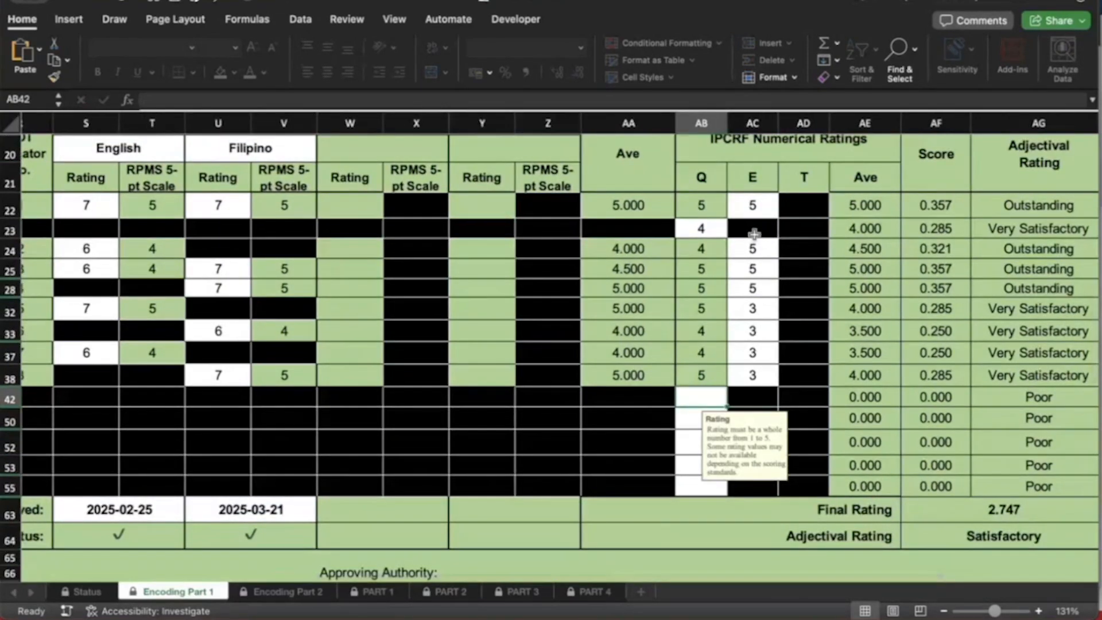
{"action": "type", "text": "5"}
{"action": "key", "text": "Return"}
{"action": "type", "text": "4"}
{"action": "key", "text": "Return"}
{"action": "type", "text": "3"}
{"action": "key", "text": "Return"}
{"action": "type", "text": "3"}
{"action": "key", "text": "Return"}
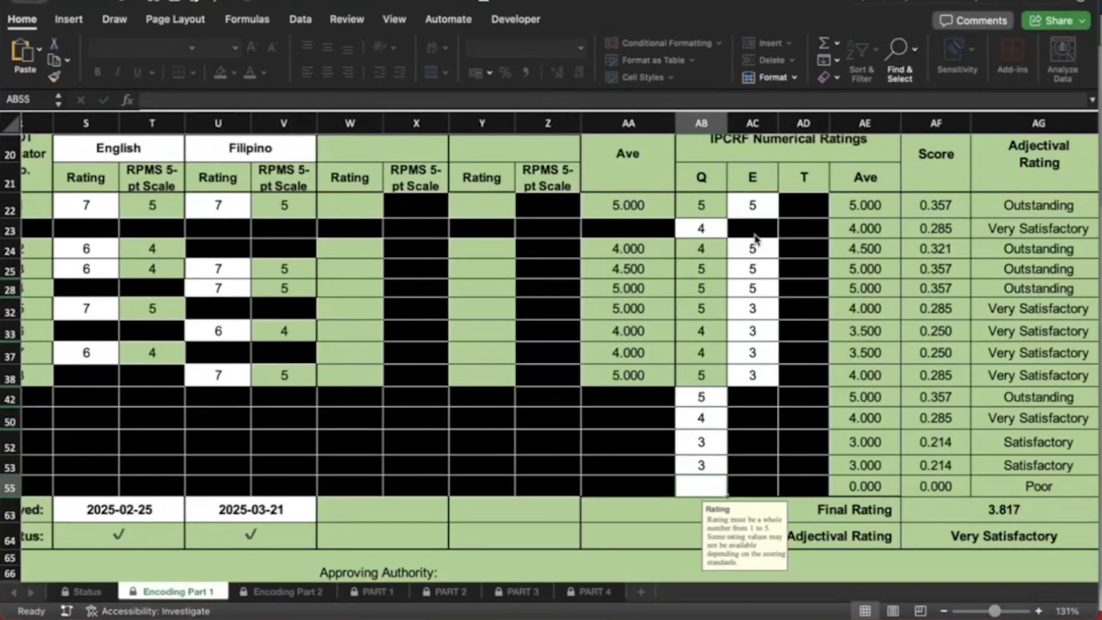
{"action": "type", "text": "4"}
{"action": "key", "text": "Up"}
{"action": "scroll", "coordinate": [749, 250], "scroll_direction": "right", "scroll_amount": 2}
{"action": "scroll", "coordinate": [749, 251], "scroll_direction": "up", "scroll_amount": 1}
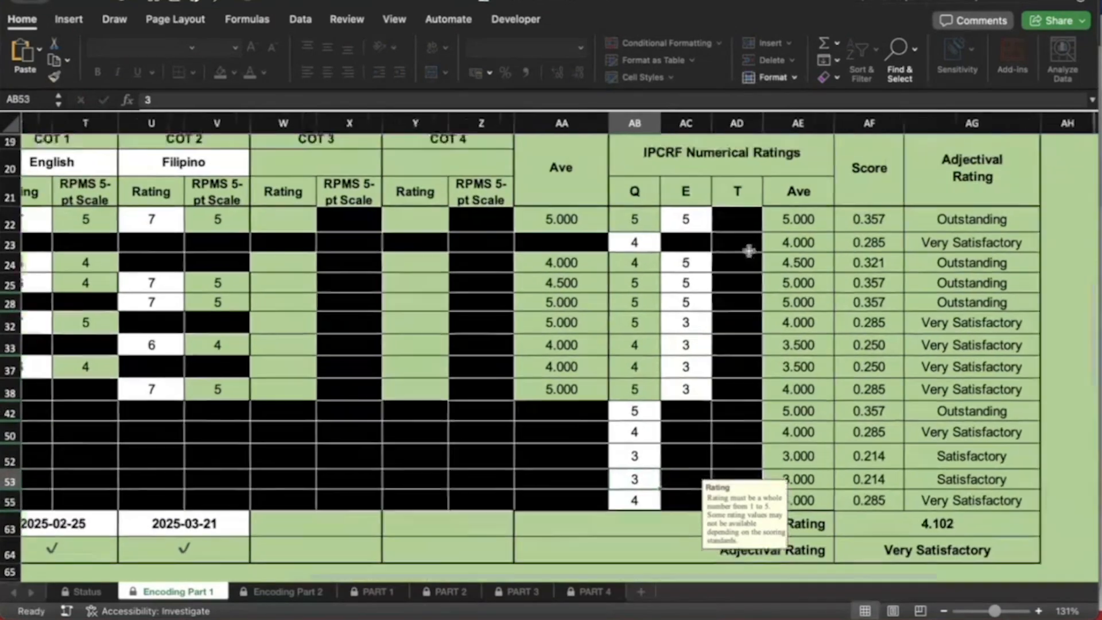
{"action": "scroll", "coordinate": [749, 250], "scroll_direction": "right", "scroll_amount": 1}
{"action": "scroll", "coordinate": [748, 251], "scroll_direction": "up", "scroll_amount": 1}
{"action": "left_click", "coordinate": [631, 229]}
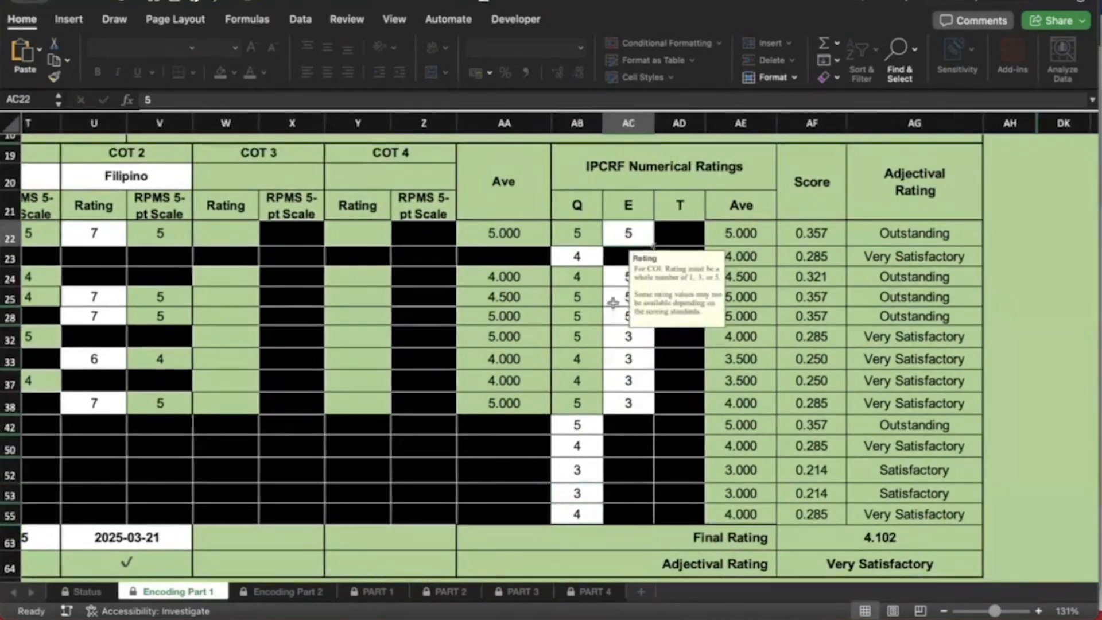
{"action": "left_click", "coordinate": [613, 302]}
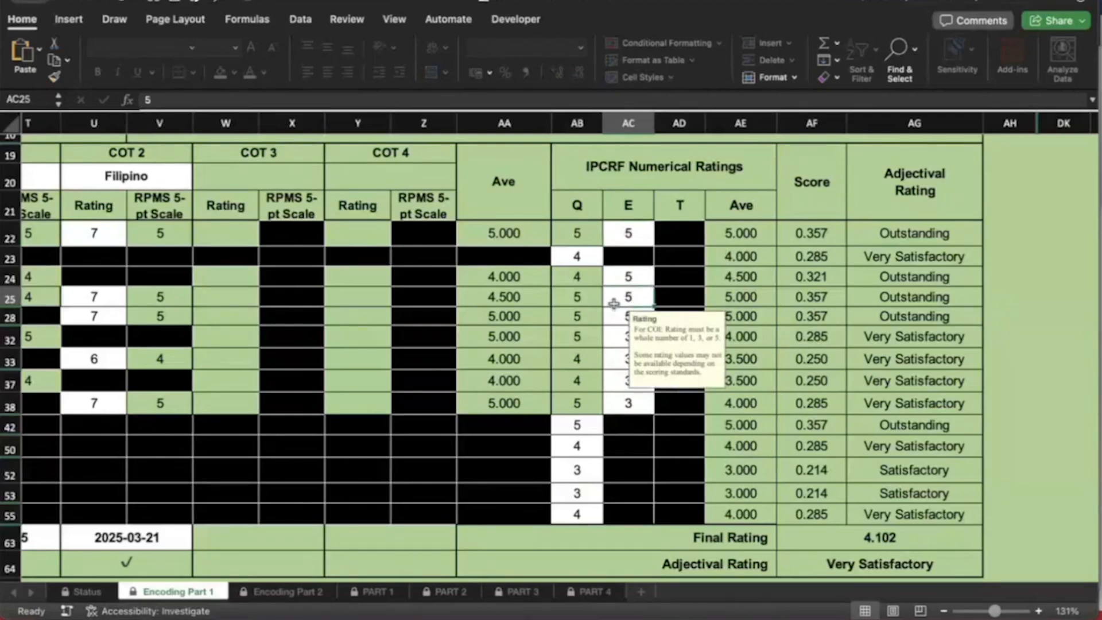
{"action": "scroll", "coordinate": [614, 303], "scroll_direction": "right", "scroll_amount": 1}
{"action": "scroll", "coordinate": [613, 303], "scroll_direction": "down", "scroll_amount": 1}
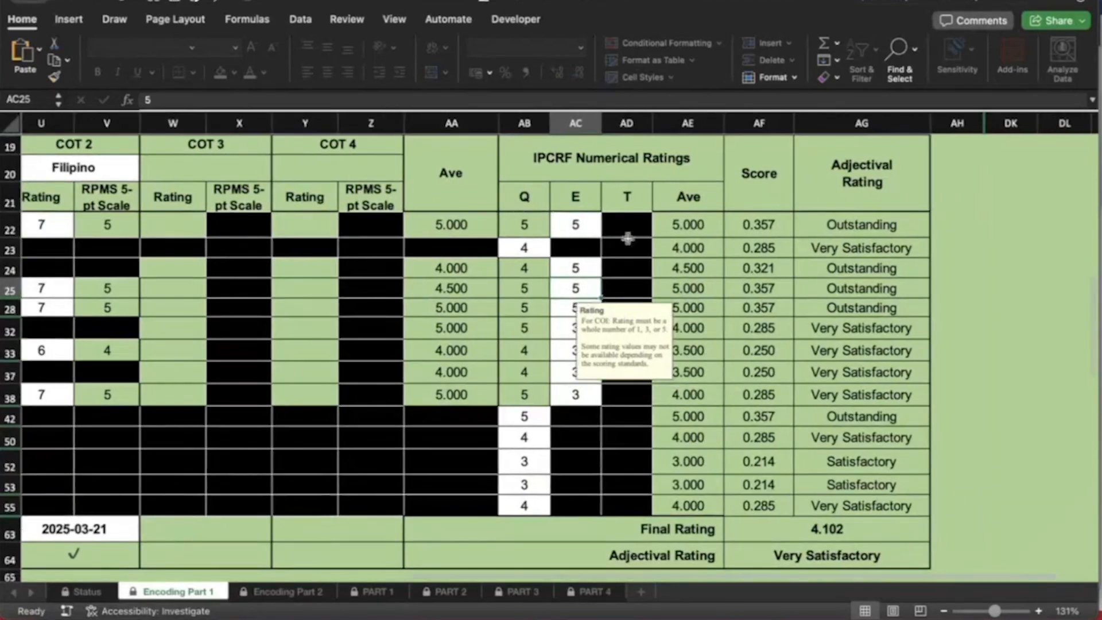
{"action": "scroll", "coordinate": [627, 239], "scroll_direction": "up", "scroll_amount": 1}
{"action": "scroll", "coordinate": [627, 238], "scroll_direction": "right", "scroll_amount": 1}
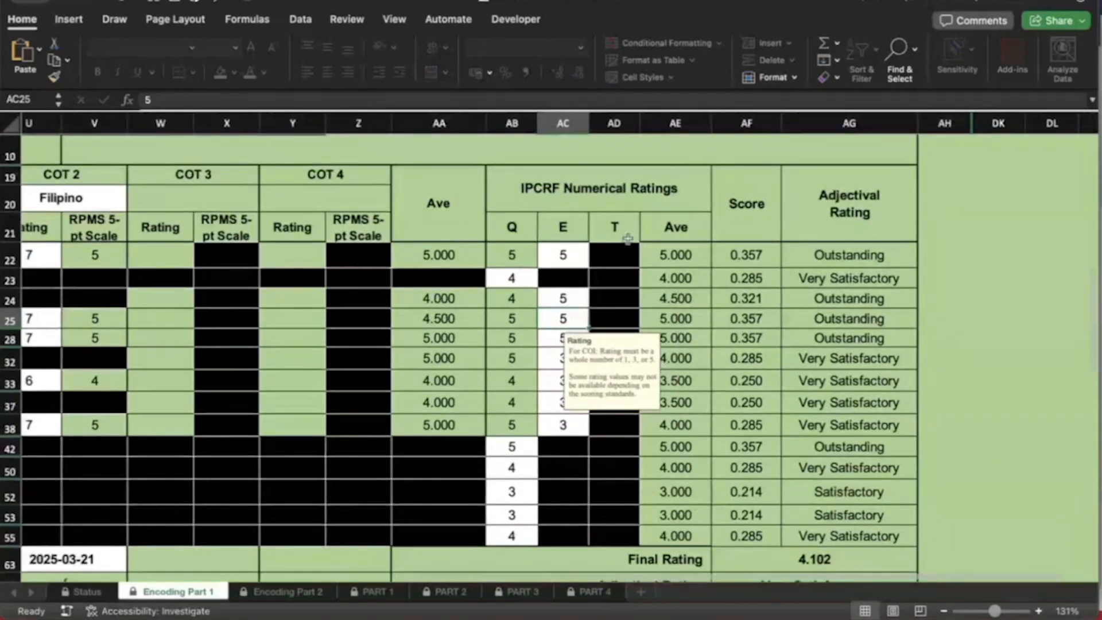
{"action": "scroll", "coordinate": [627, 238], "scroll_direction": "down", "scroll_amount": 1}
{"action": "scroll", "coordinate": [627, 238], "scroll_direction": "right", "scroll_amount": 1}
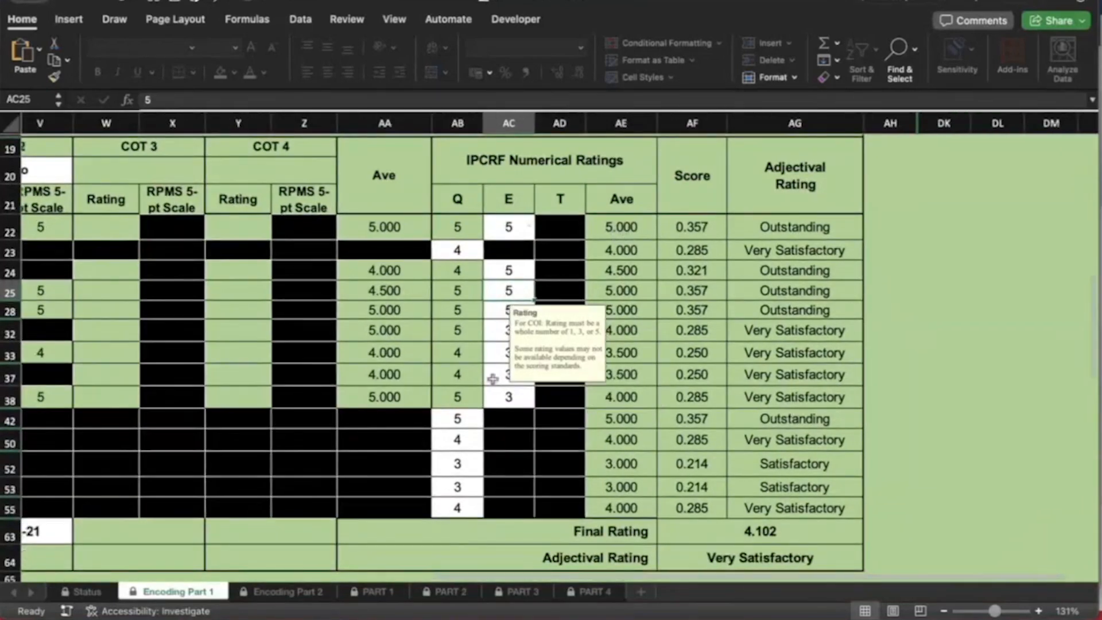
{"action": "scroll", "coordinate": [627, 230], "scroll_direction": "up", "scroll_amount": 1}
{"action": "scroll", "coordinate": [627, 229], "scroll_direction": "right", "scroll_amount": 1}
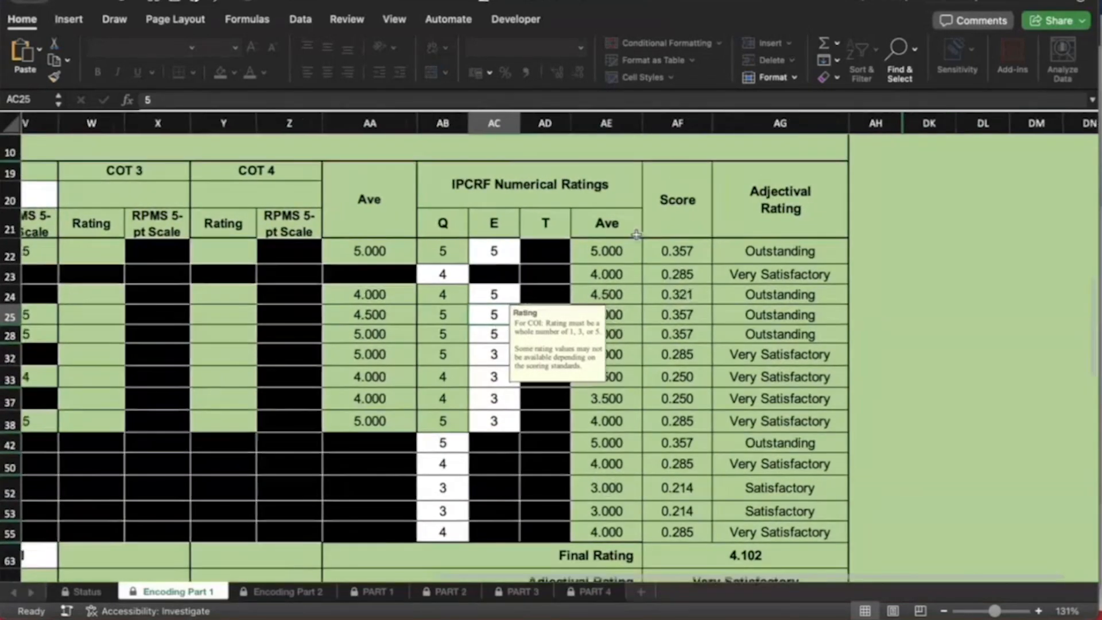
{"action": "scroll", "coordinate": [636, 234], "scroll_direction": "down", "scroll_amount": 1}
{"action": "scroll", "coordinate": [635, 235], "scroll_direction": "right", "scroll_amount": 1}
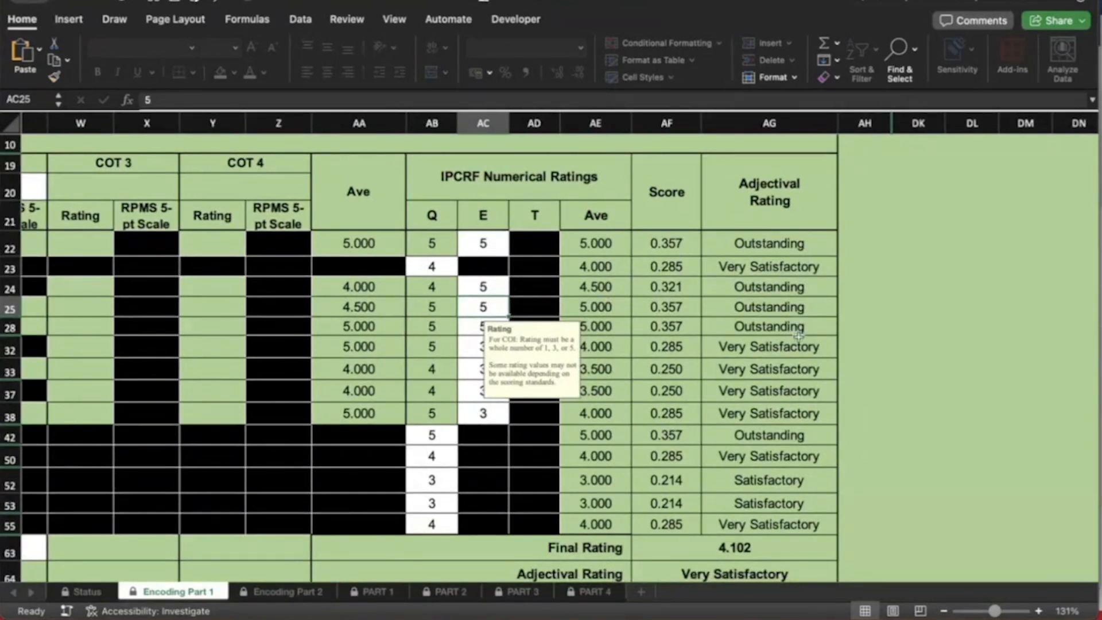
{"action": "scroll", "coordinate": [798, 336], "scroll_direction": "down", "scroll_amount": 5}
{"action": "scroll", "coordinate": [798, 336], "scroll_direction": "left", "scroll_amount": 1}
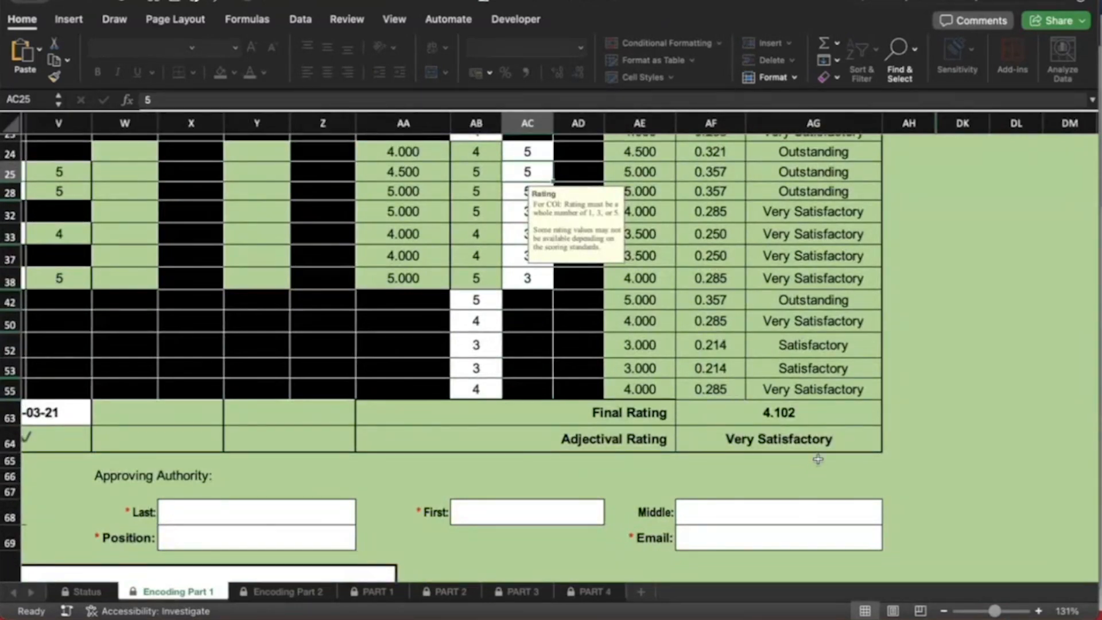
Enter the approving authority's last name and first name
{"action": "scroll", "coordinate": [614, 394], "scroll_direction": "down", "scroll_amount": 1}
{"action": "scroll", "coordinate": [614, 393], "scroll_direction": "left", "scroll_amount": 1}
{"action": "scroll", "coordinate": [615, 395], "scroll_direction": "left", "scroll_amount": 2}
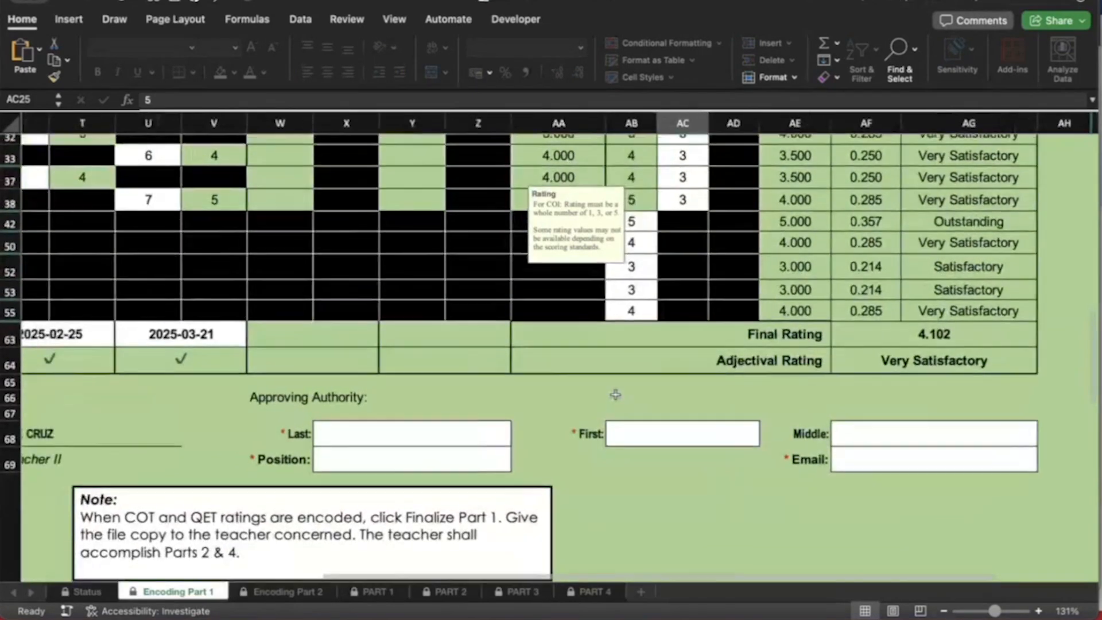
{"action": "scroll", "coordinate": [615, 395], "scroll_direction": "down", "scroll_amount": 1}
{"action": "scroll", "coordinate": [615, 394], "scroll_direction": "left", "scroll_amount": 1}
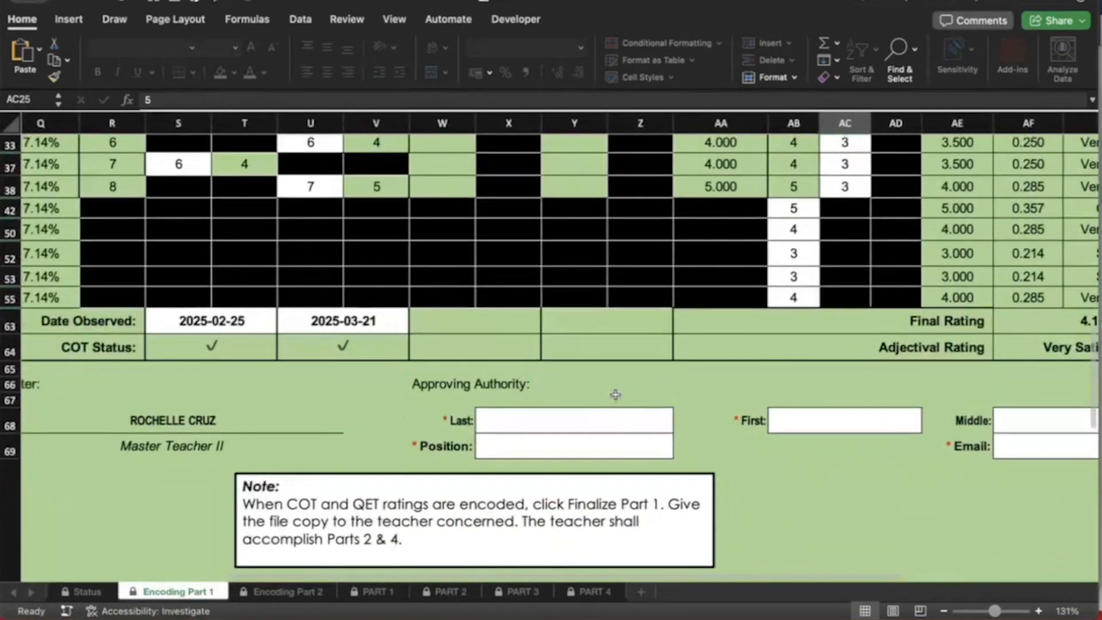
{"action": "scroll", "coordinate": [615, 395], "scroll_direction": "left", "scroll_amount": 1}
{"action": "scroll", "coordinate": [615, 395], "scroll_direction": "up", "scroll_amount": 1}
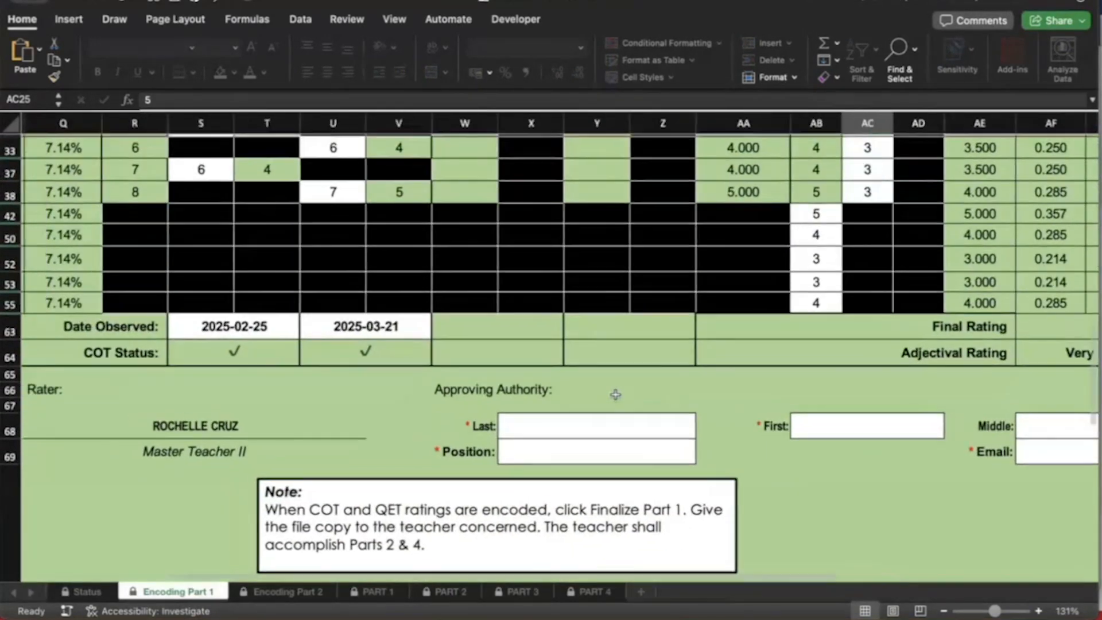
{"action": "left_click", "coordinate": [633, 435]}
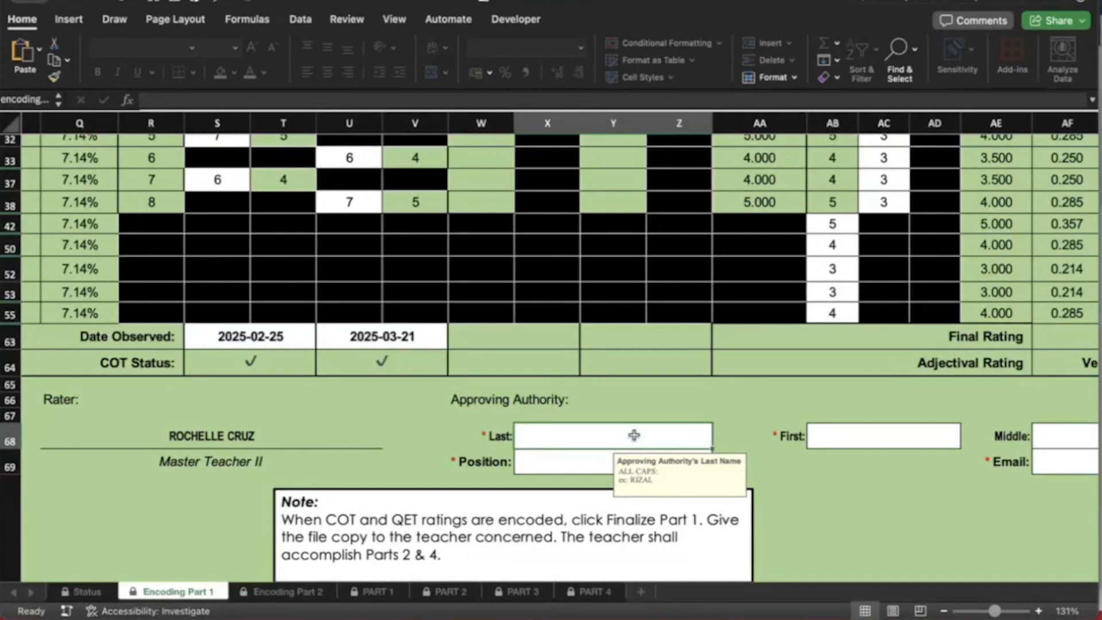
{"action": "scroll", "coordinate": [634, 434], "scroll_direction": "right", "scroll_amount": 3}
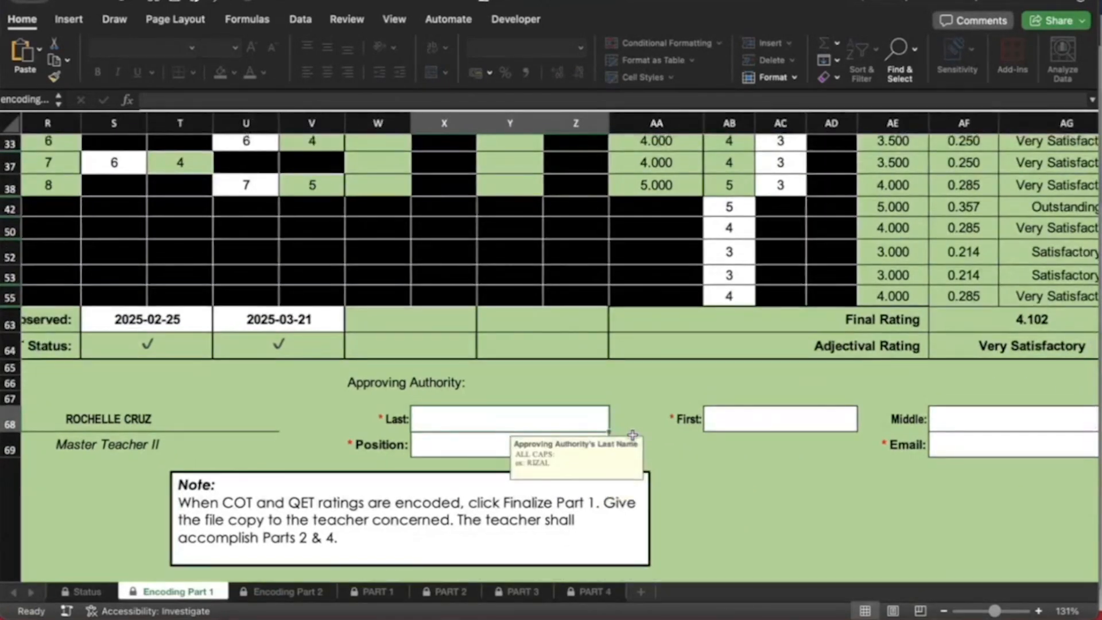
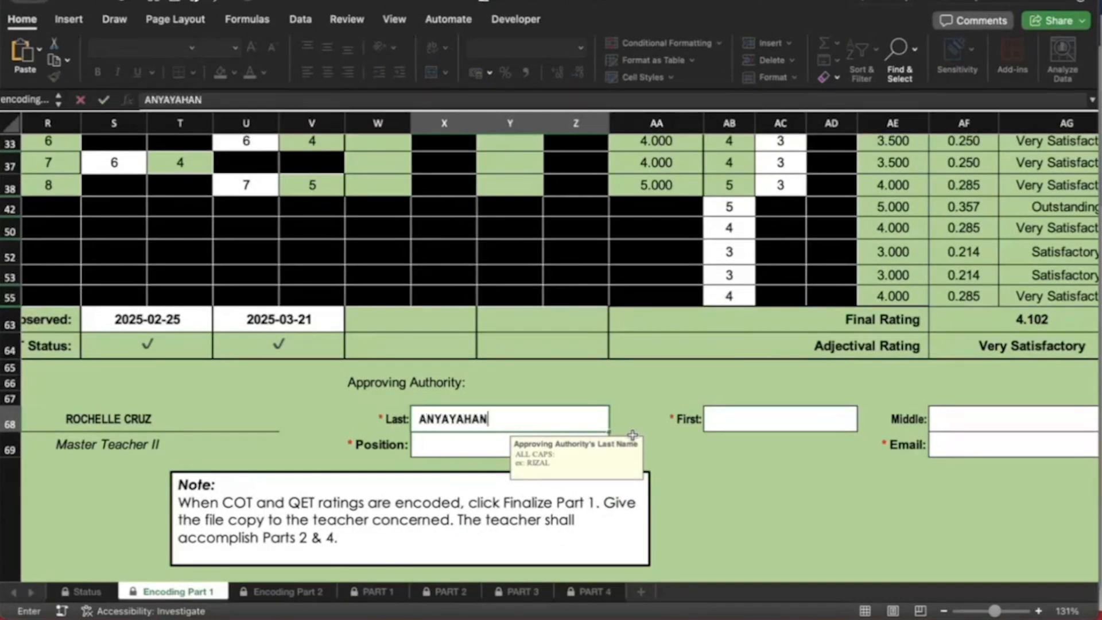
{"action": "key", "text": "Return"}
{"action": "scroll", "coordinate": [740, 417], "scroll_direction": "right", "scroll_amount": 1}
{"action": "left_click", "coordinate": [740, 418]}
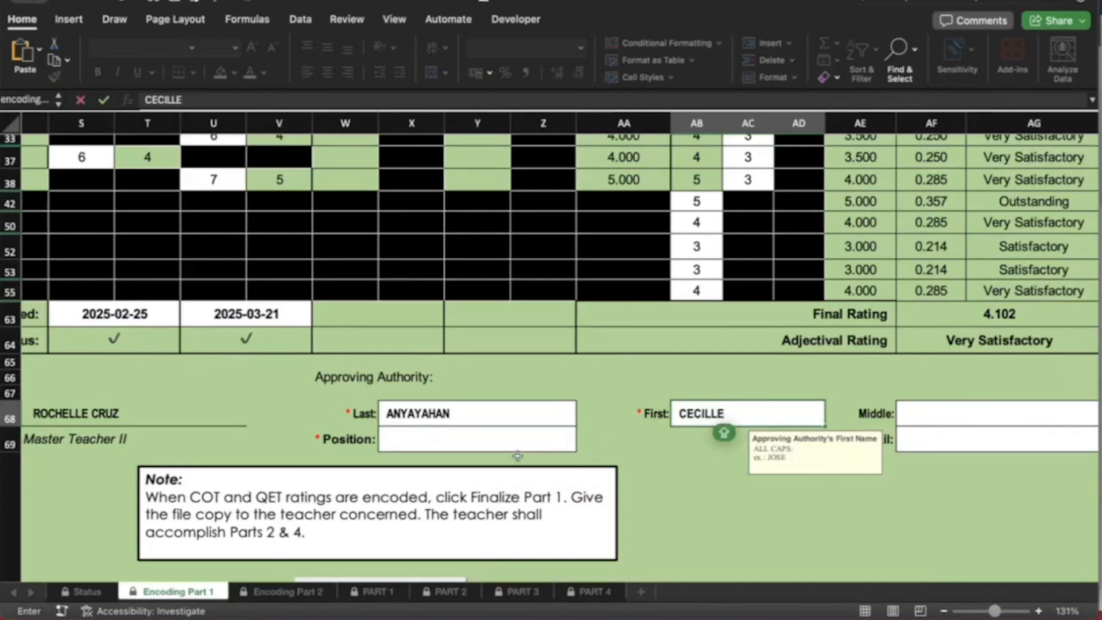
{"action": "left_click", "coordinate": [541, 445]}
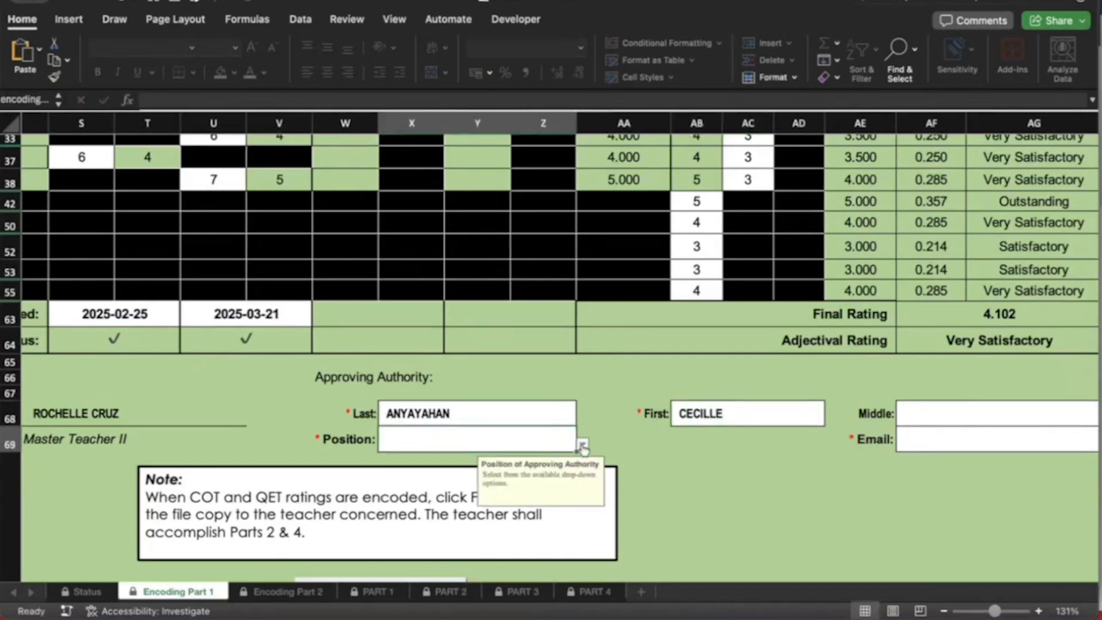
Set the approving authority's position to Schools Division Superintendent
{"action": "left_click", "coordinate": [583, 443]}
{"action": "scroll", "coordinate": [549, 501], "scroll_direction": "down", "scroll_amount": 4}
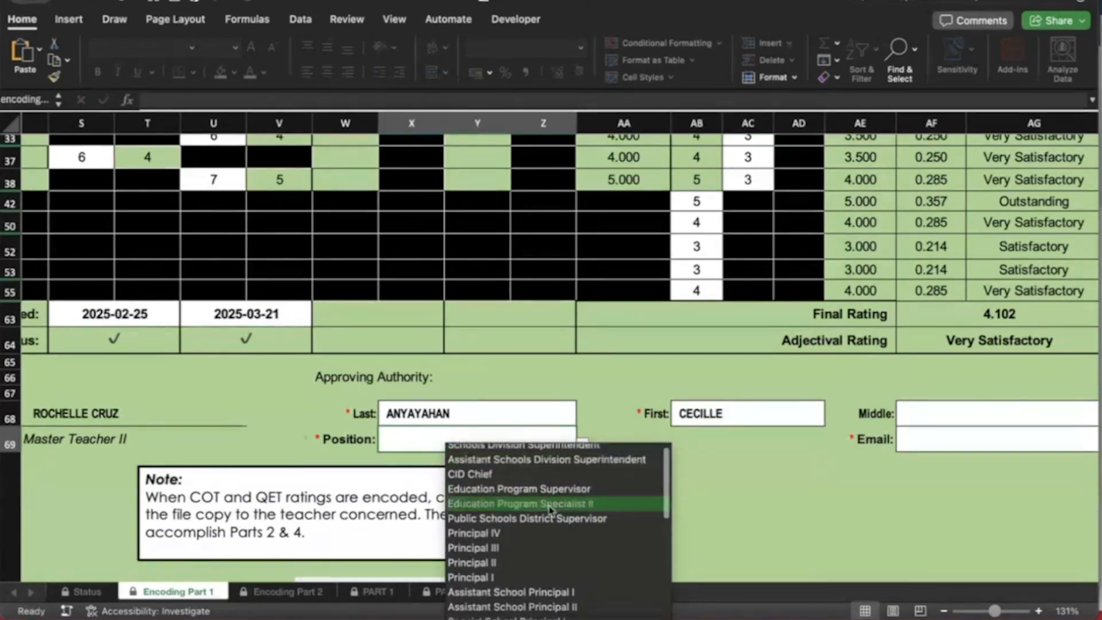
{"action": "scroll", "coordinate": [550, 510], "scroll_direction": "down", "scroll_amount": 4}
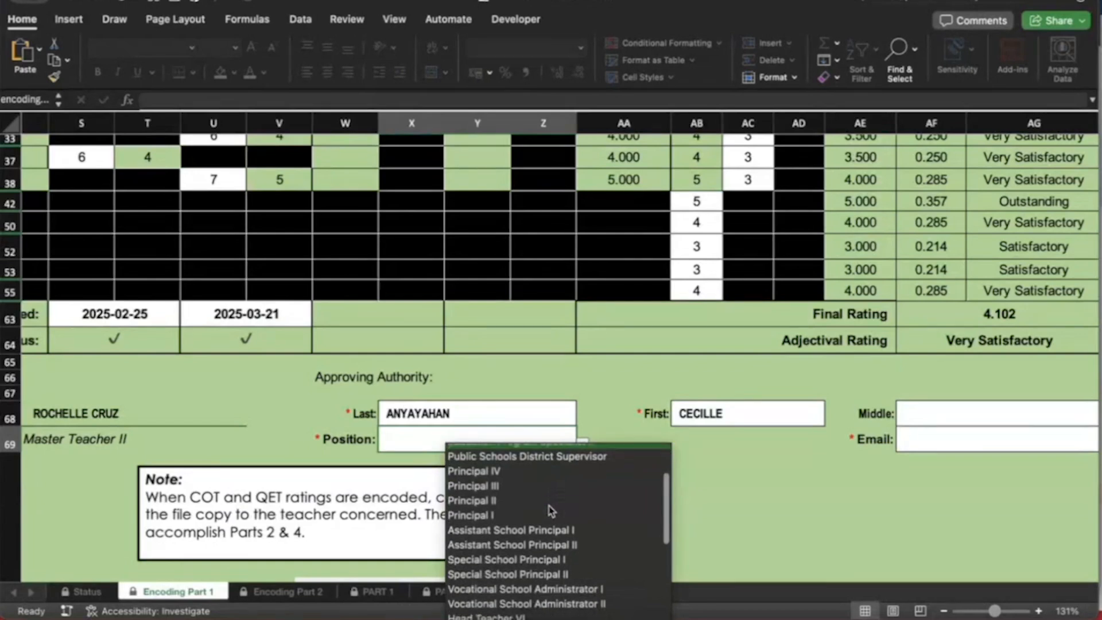
{"action": "scroll", "coordinate": [538, 484], "scroll_direction": "down", "scroll_amount": 2}
{"action": "scroll", "coordinate": [538, 546], "scroll_direction": "up", "scroll_amount": 6}
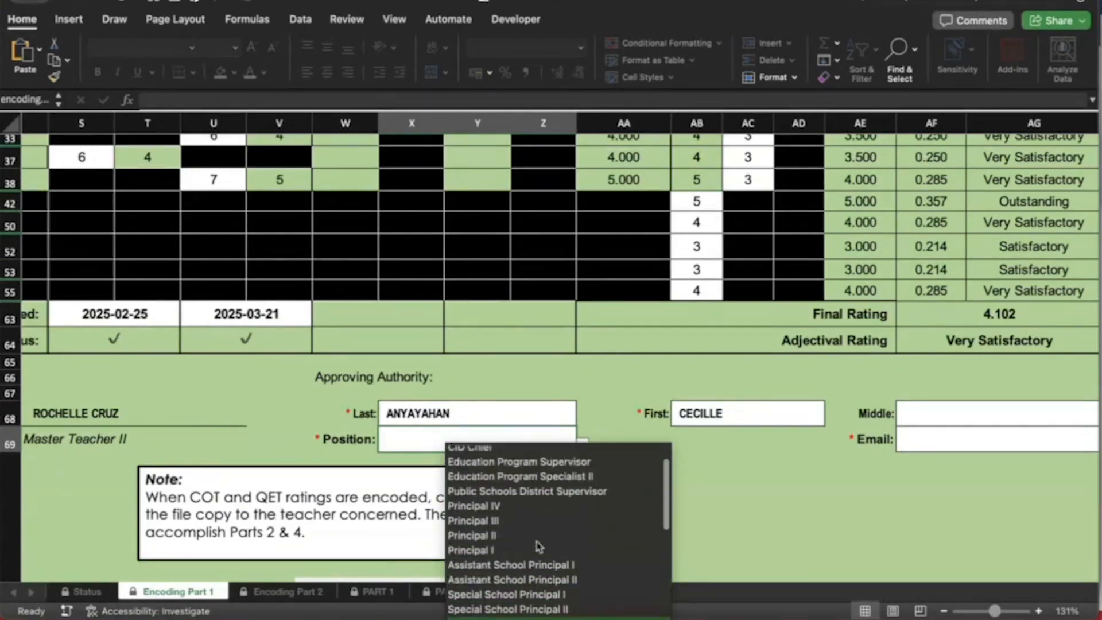
{"action": "scroll", "coordinate": [538, 545], "scroll_direction": "up", "scroll_amount": 3}
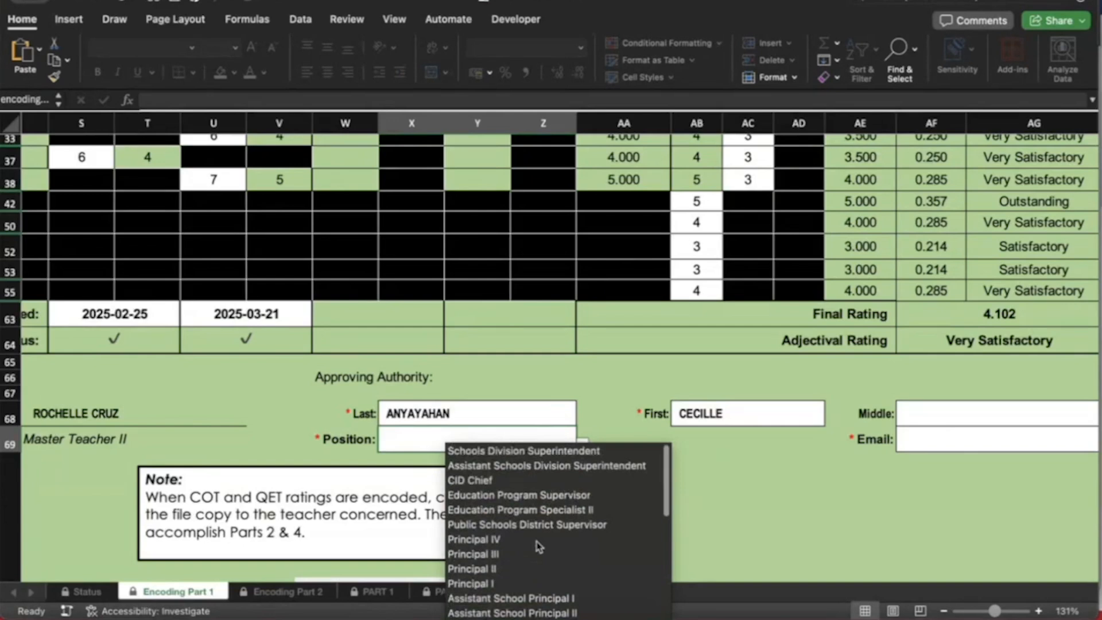
{"action": "left_click", "coordinate": [550, 456]}
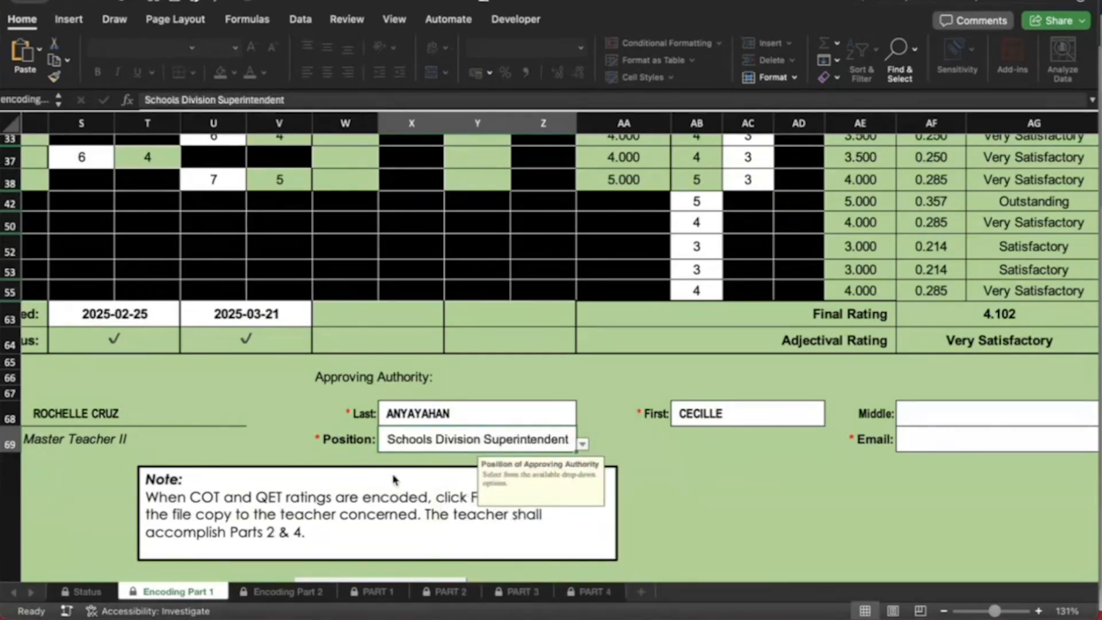
Fill in the approving authority's DepEd e-mail address
{"action": "scroll", "coordinate": [394, 479], "scroll_direction": "down", "scroll_amount": 3}
{"action": "scroll", "coordinate": [402, 476], "scroll_direction": "left", "scroll_amount": 4}
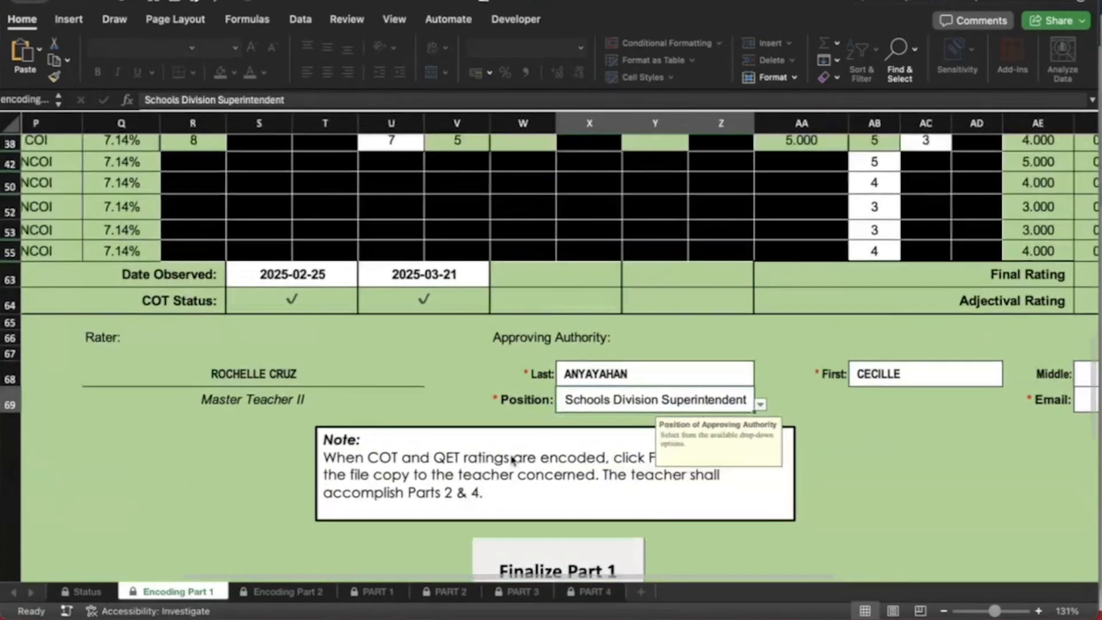
{"action": "scroll", "coordinate": [568, 475], "scroll_direction": "down", "scroll_amount": 2}
{"action": "scroll", "coordinate": [568, 475], "scroll_direction": "right", "scroll_amount": 1}
{"action": "scroll", "coordinate": [566, 476], "scroll_direction": "down", "scroll_amount": 2}
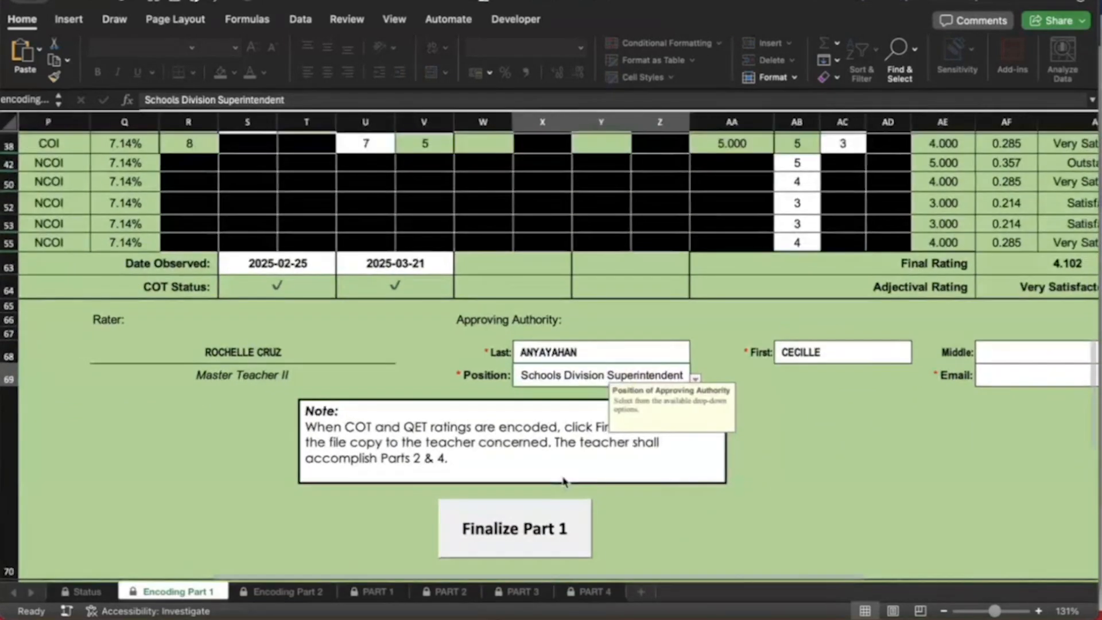
{"action": "scroll", "coordinate": [563, 480], "scroll_direction": "right", "scroll_amount": 1}
{"action": "scroll", "coordinate": [698, 322], "scroll_direction": "up", "scroll_amount": 5}
{"action": "scroll", "coordinate": [698, 322], "scroll_direction": "up", "scroll_amount": 3}
{"action": "scroll", "coordinate": [698, 323], "scroll_direction": "left", "scroll_amount": 1}
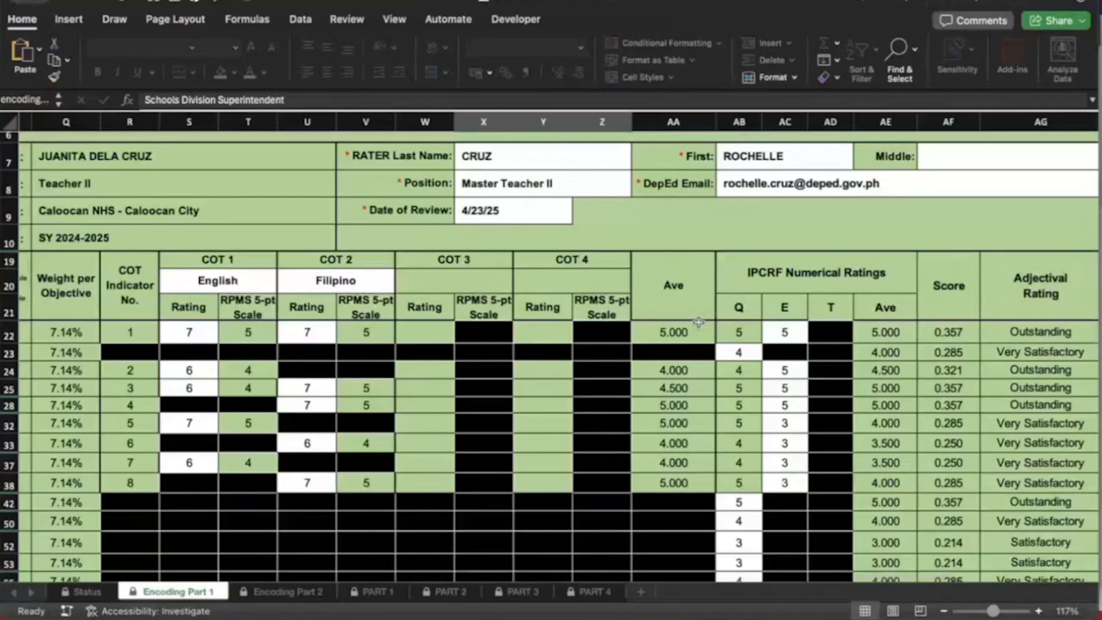
{"action": "scroll", "coordinate": [698, 322], "scroll_direction": "down", "scroll_amount": 10}
{"action": "scroll", "coordinate": [698, 323], "scroll_direction": "right", "scroll_amount": 1}
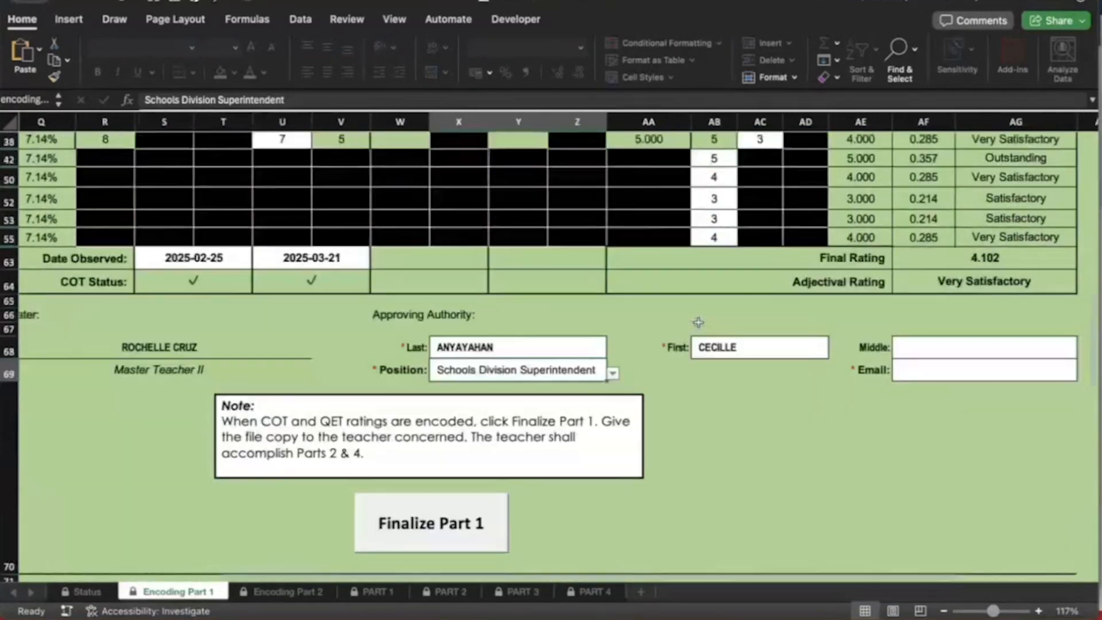
{"action": "scroll", "coordinate": [699, 322], "scroll_direction": "up", "scroll_amount": 5}
{"action": "scroll", "coordinate": [483, 462], "scroll_direction": "down", "scroll_amount": 3}
{"action": "scroll", "coordinate": [479, 481], "scroll_direction": "down", "scroll_amount": 3}
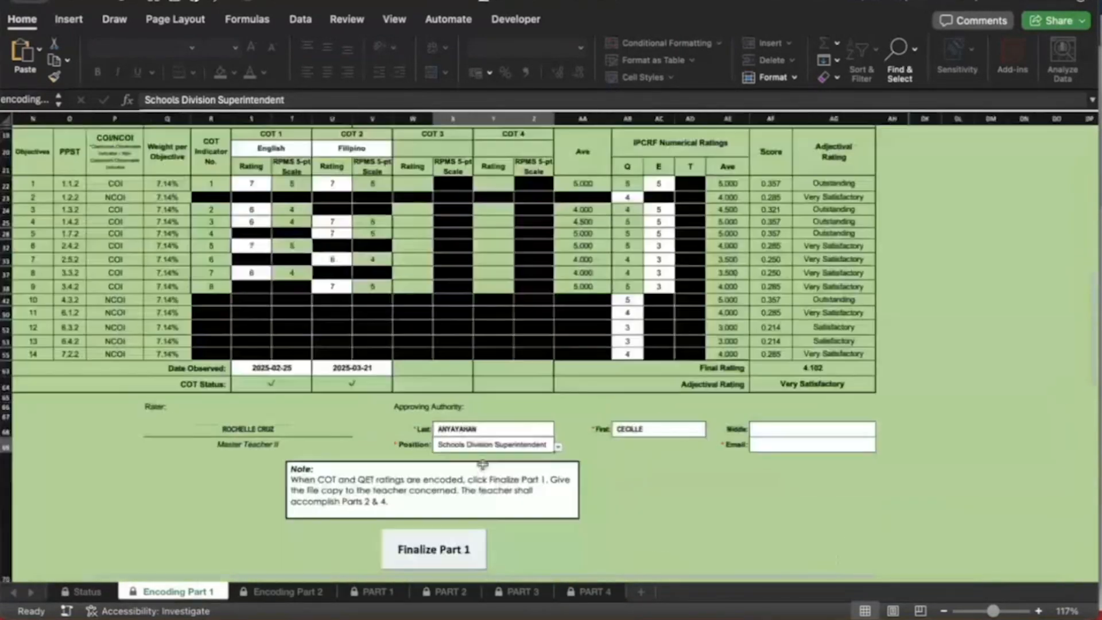
{"action": "left_click", "coordinate": [786, 425]}
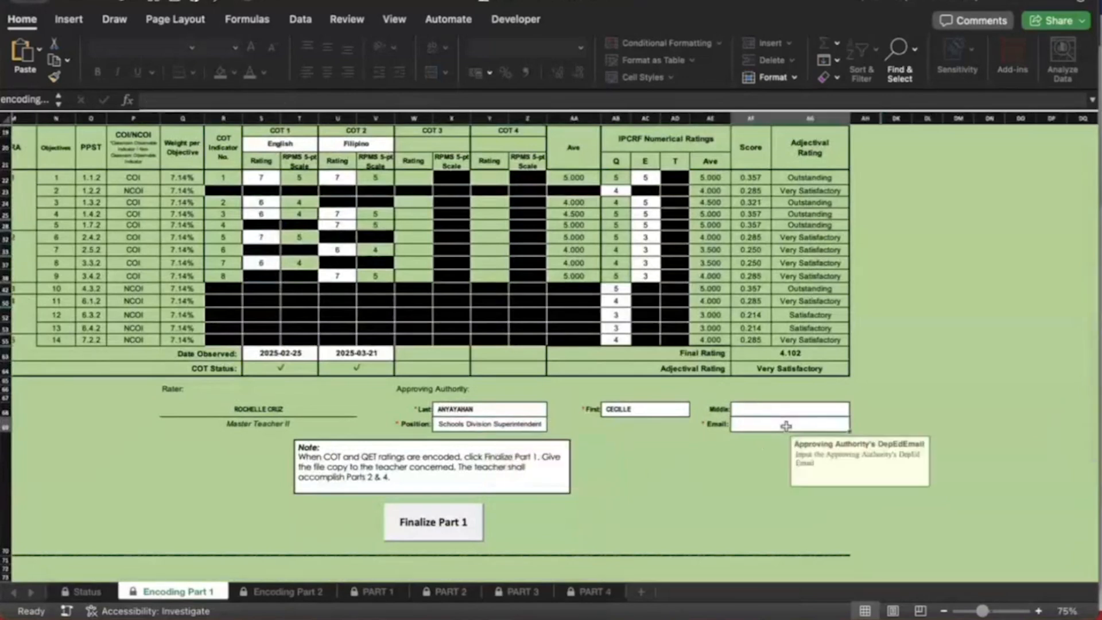
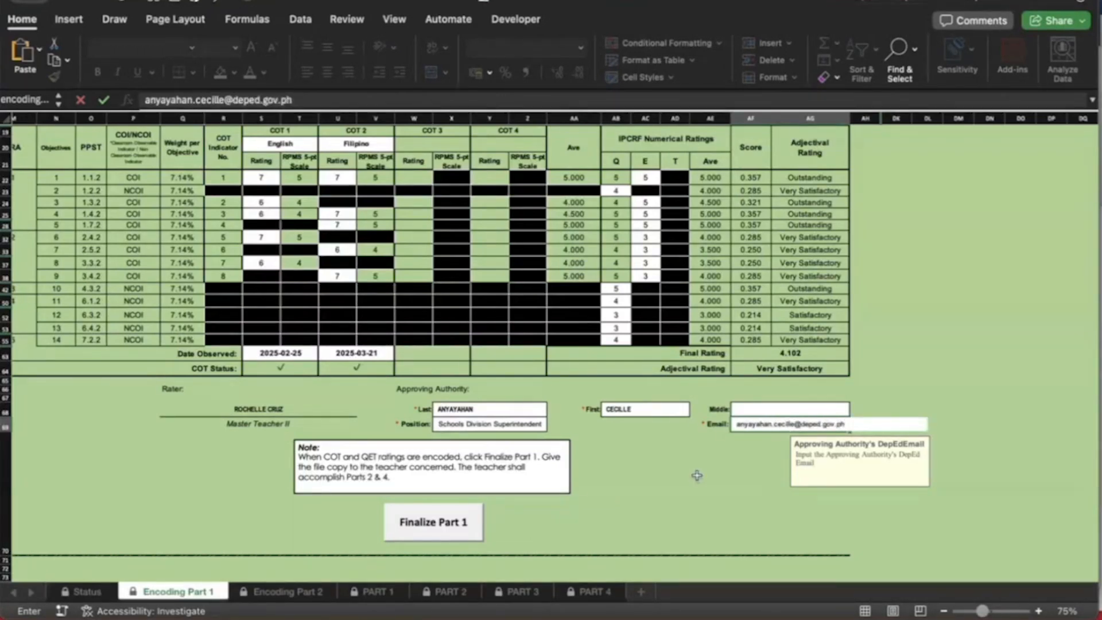
{"action": "key", "text": "Return"}
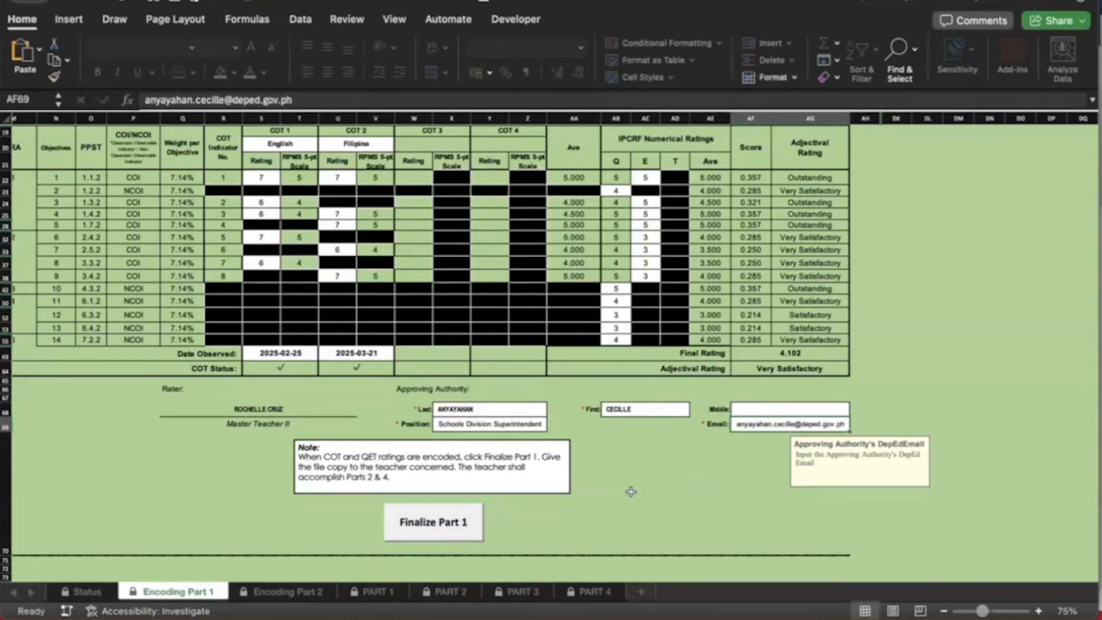
Finalize Part 1 and lock it with a six-digit rater password, entered and confirmed
{"action": "left_click", "coordinate": [456, 527]}
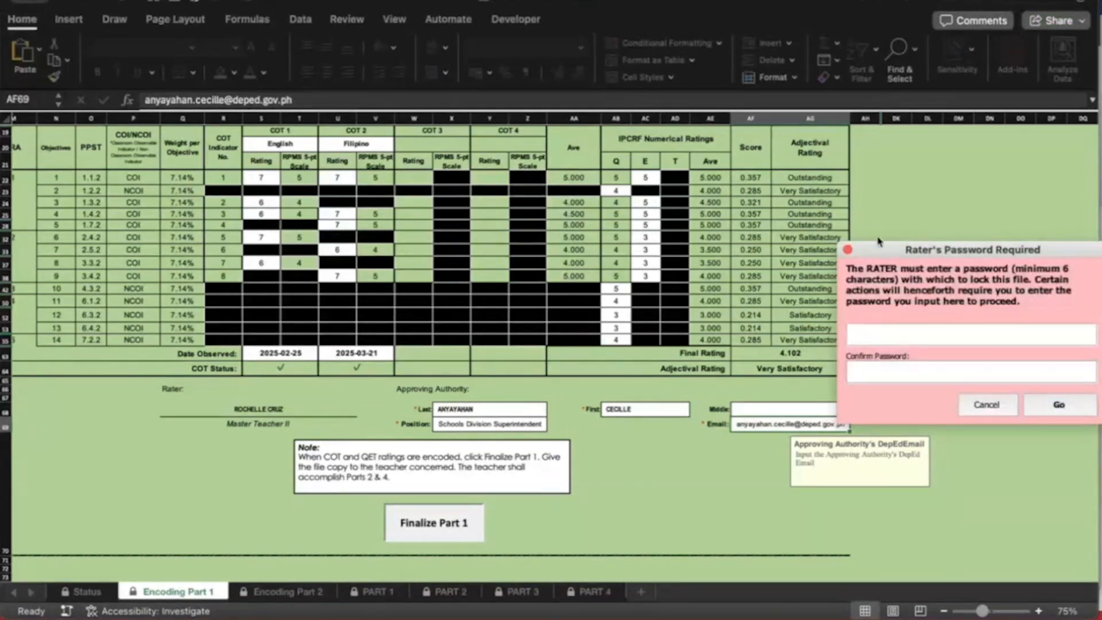
{"action": "left_click_drag", "start_coordinate": [901, 250], "coordinate": [539, 251]}
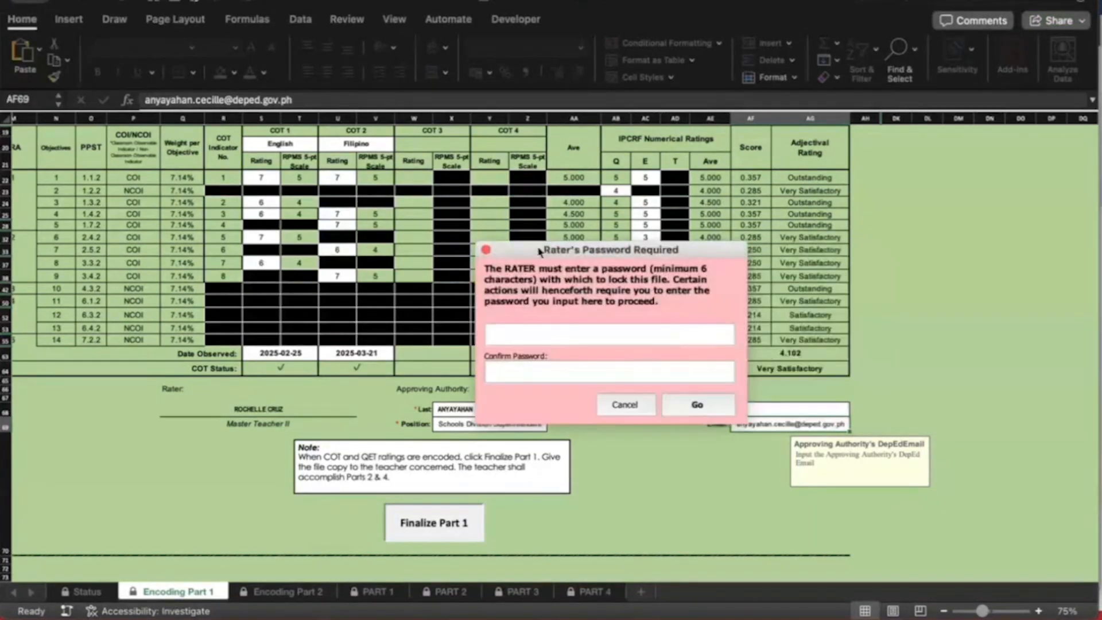
{"action": "left_click", "coordinate": [515, 342]}
{"action": "type", "text": "654321"}
{"action": "left_click", "coordinate": [564, 368]}
{"action": "type", "text": "654321"}
{"action": "left_click", "coordinate": [693, 405]}
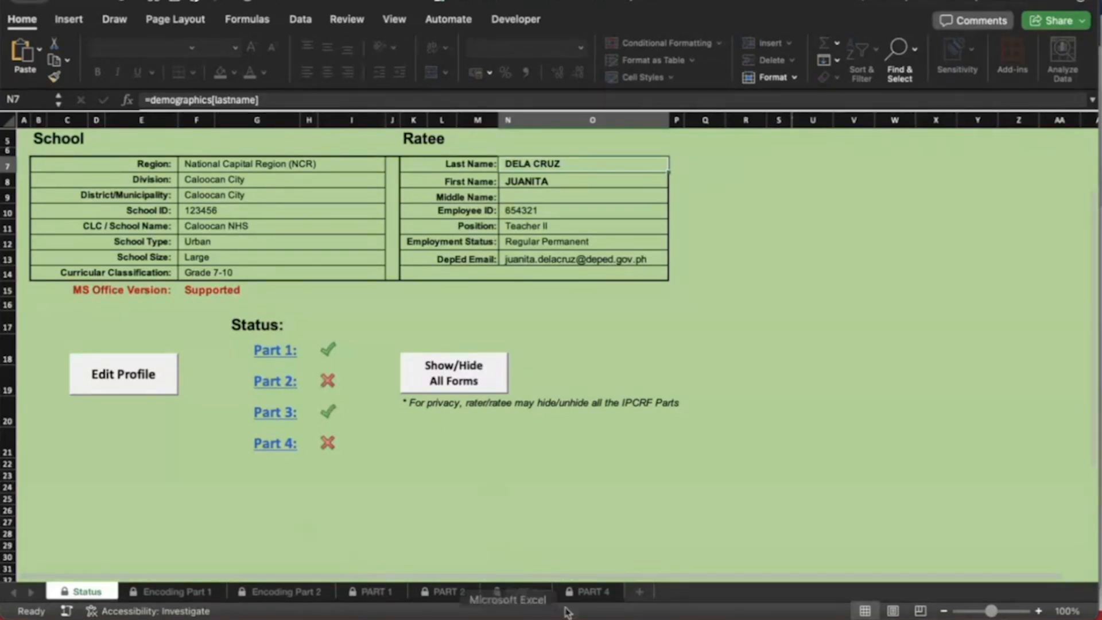
{"action": "left_click", "coordinate": [374, 592]}
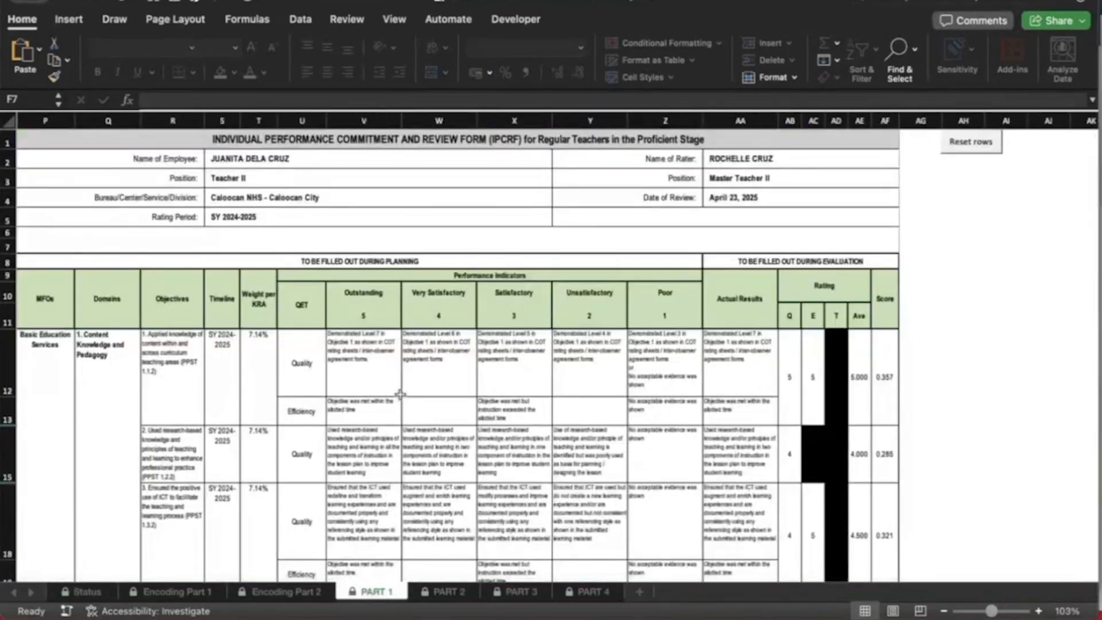
Scroll through the PART 1 form, then review PART 3's Final Rating of 4.102, Very Satisfactory
{"action": "scroll", "coordinate": [400, 393], "scroll_direction": "down", "scroll_amount": 5}
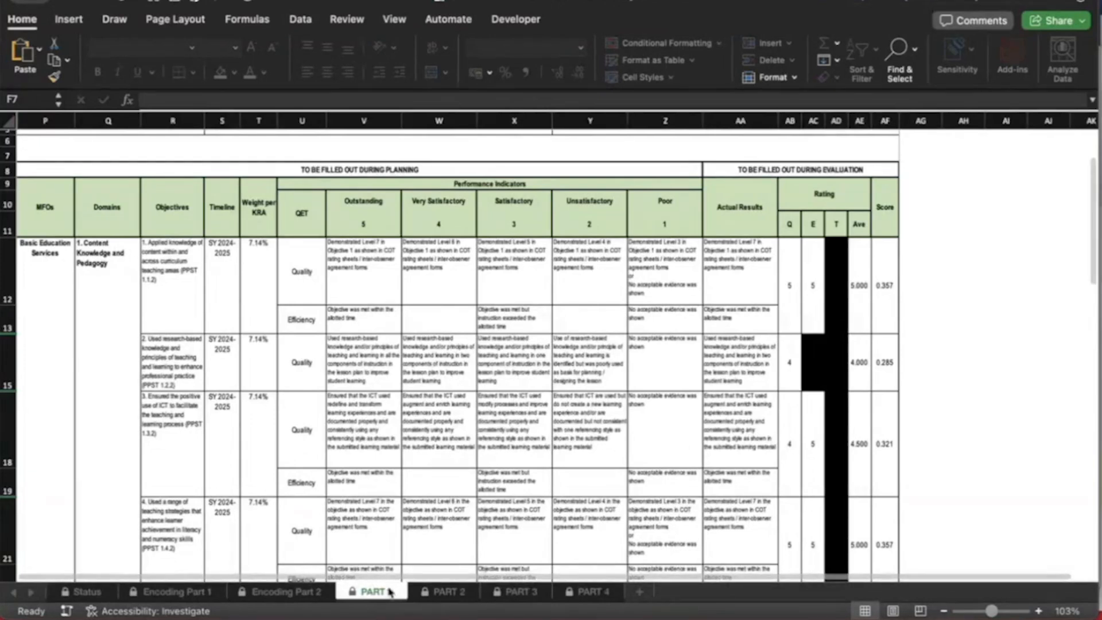
{"action": "left_click", "coordinate": [522, 597]}
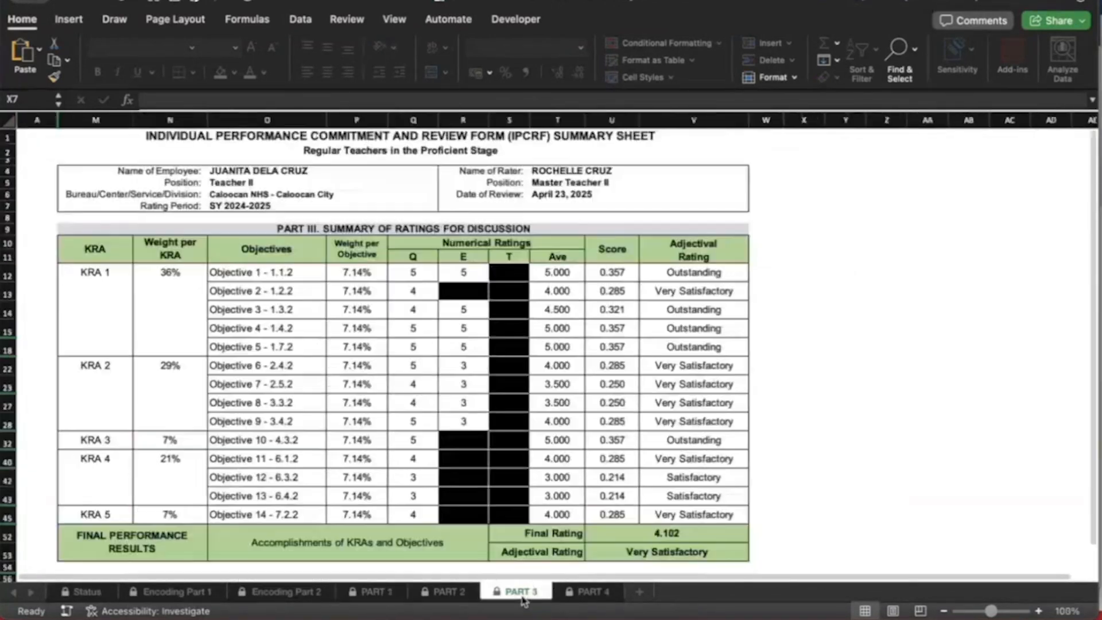
{"action": "scroll", "coordinate": [516, 337], "scroll_direction": "down", "scroll_amount": 1}
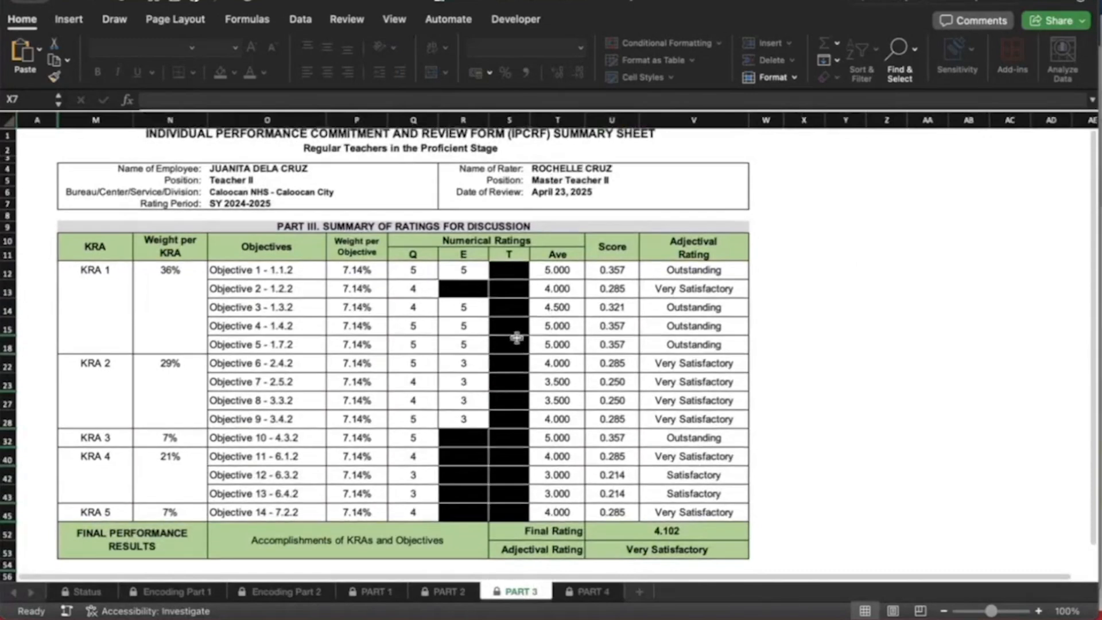
{"action": "scroll", "coordinate": [516, 337], "scroll_direction": "down", "scroll_amount": 3}
{"action": "scroll", "coordinate": [517, 337], "scroll_direction": "up", "scroll_amount": 4}
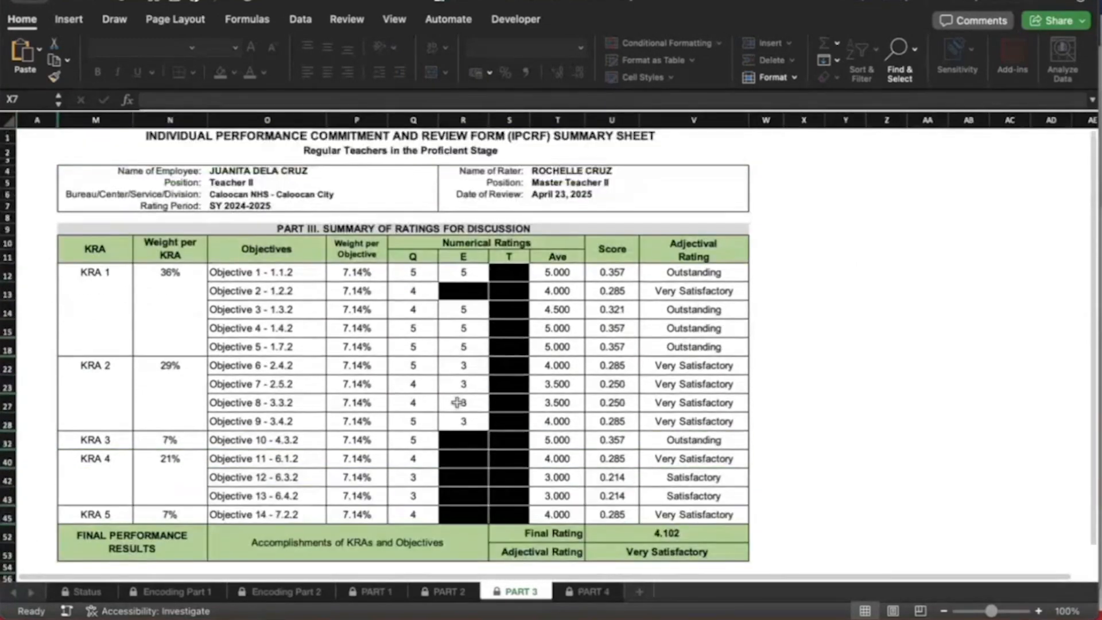
On Encoding Part 2, tick Self-Management indicators 1, 2 and 5
{"action": "left_click", "coordinate": [301, 593]}
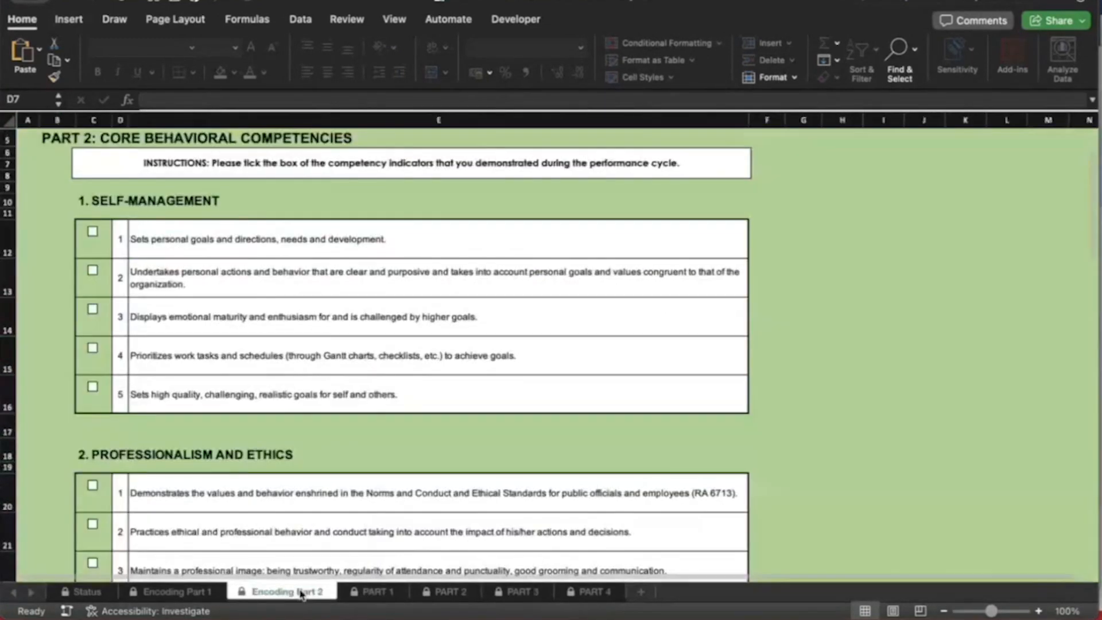
{"action": "scroll", "coordinate": [283, 341], "scroll_direction": "up", "scroll_amount": 3}
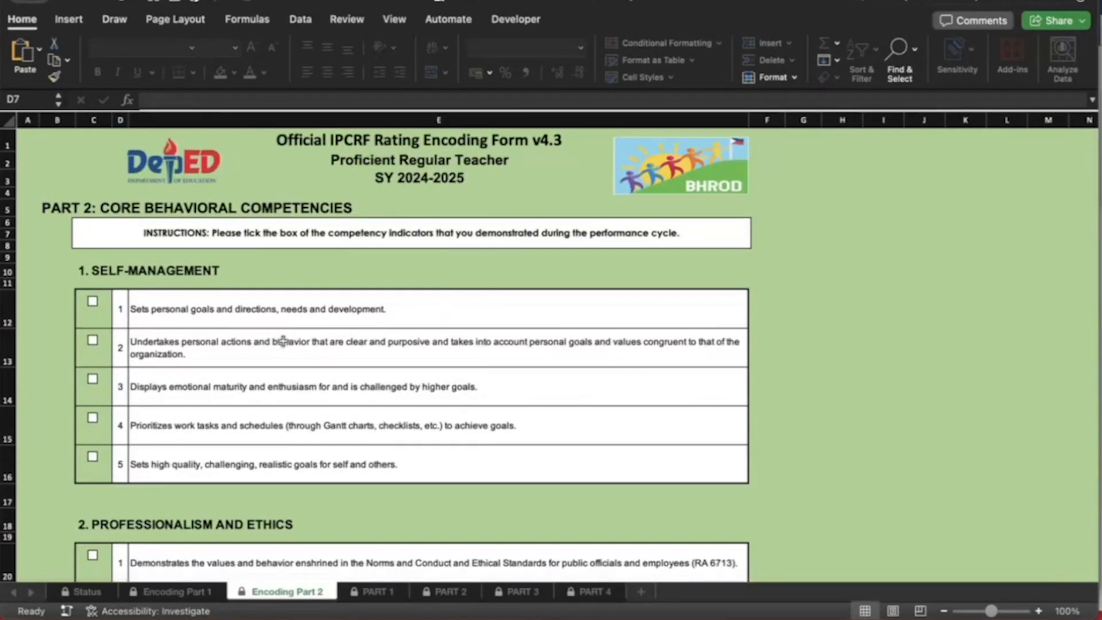
{"action": "scroll", "coordinate": [282, 341], "scroll_direction": "down", "scroll_amount": 3}
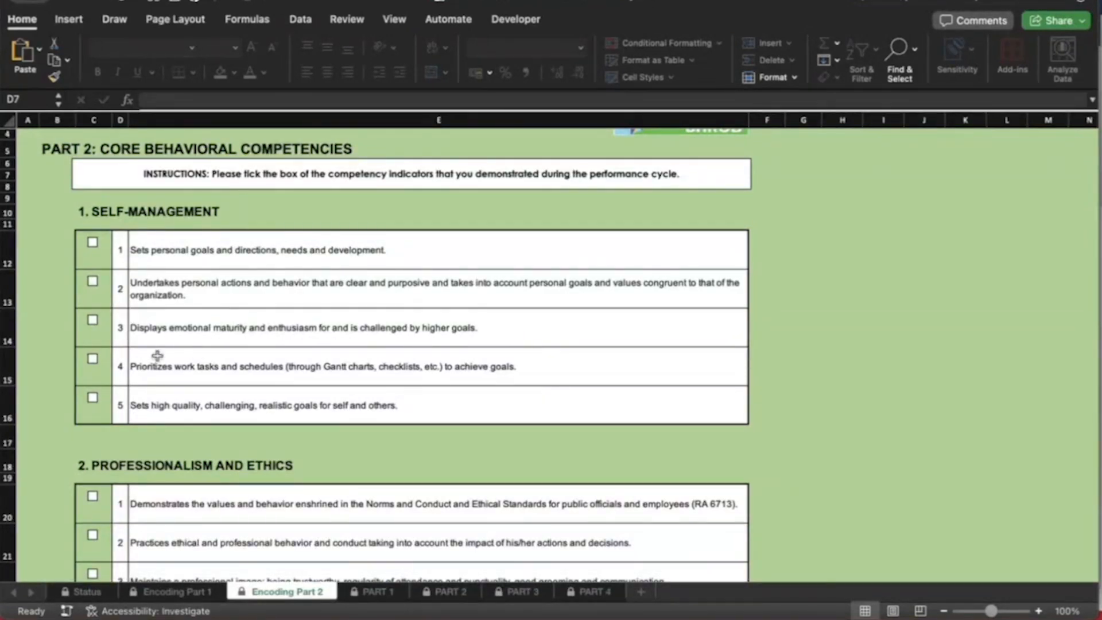
{"action": "left_click", "coordinate": [91, 243]}
{"action": "left_click", "coordinate": [92, 281]}
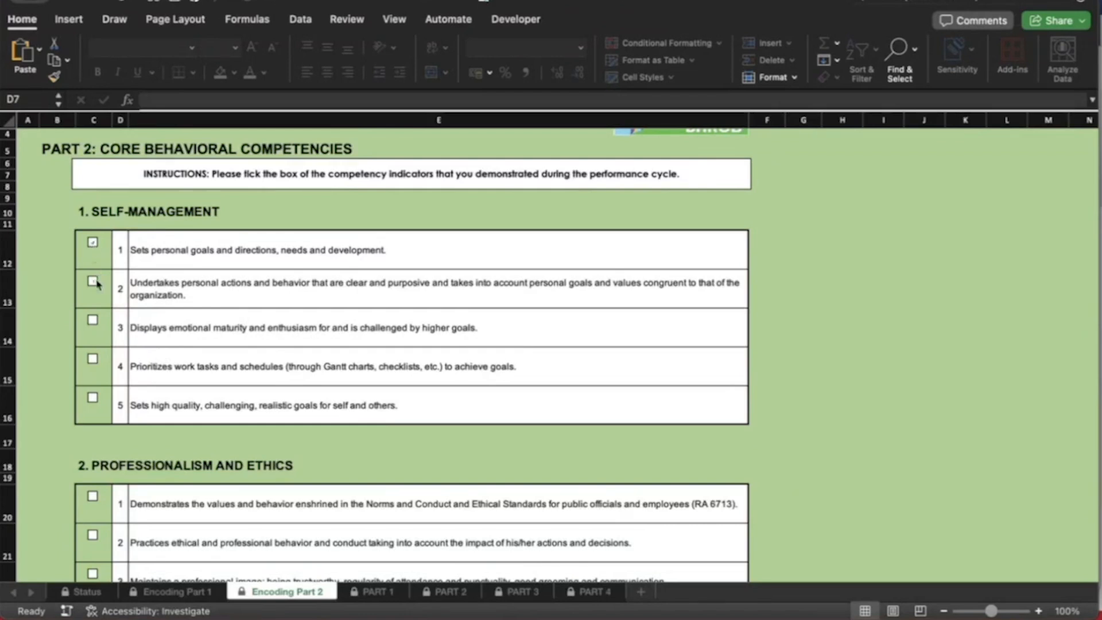
{"action": "left_click", "coordinate": [94, 401]}
Tick Professionalism and Ethics indicators 1, 2, 4 and 5
{"action": "scroll", "coordinate": [94, 404], "scroll_direction": "down", "scroll_amount": 3}
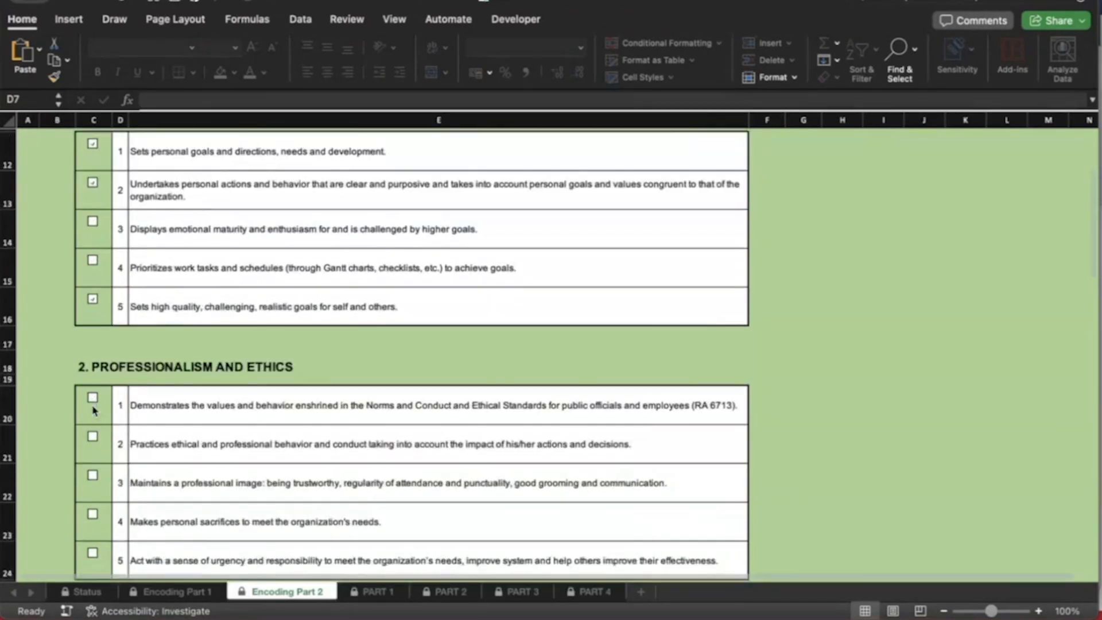
{"action": "left_click", "coordinate": [92, 398]}
{"action": "left_click", "coordinate": [94, 445]}
{"action": "left_click", "coordinate": [92, 516]}
{"action": "scroll", "coordinate": [93, 520], "scroll_direction": "down", "scroll_amount": 2}
{"action": "left_click", "coordinate": [96, 485]}
Tick Results Focus indicators 2 and 3 and one Teamwork indicator
{"action": "scroll", "coordinate": [97, 485], "scroll_direction": "down", "scroll_amount": 3}
{"action": "left_click", "coordinate": [92, 474]}
{"action": "scroll", "coordinate": [95, 470], "scroll_direction": "down", "scroll_amount": 3}
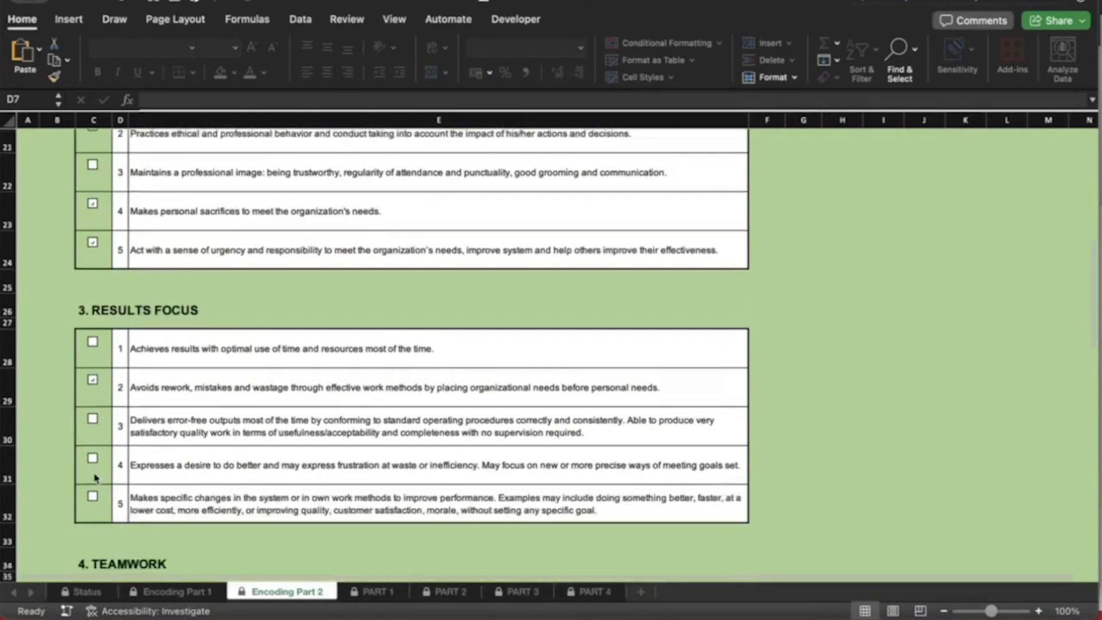
{"action": "left_click", "coordinate": [96, 406]}
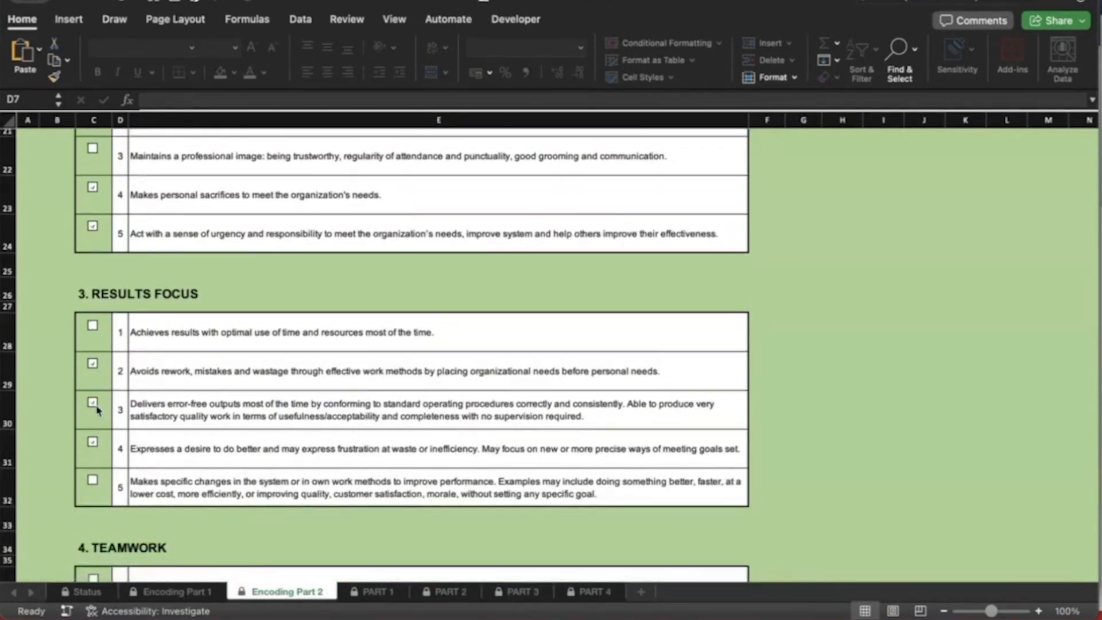
{"action": "scroll", "coordinate": [97, 409], "scroll_direction": "down", "scroll_amount": 3}
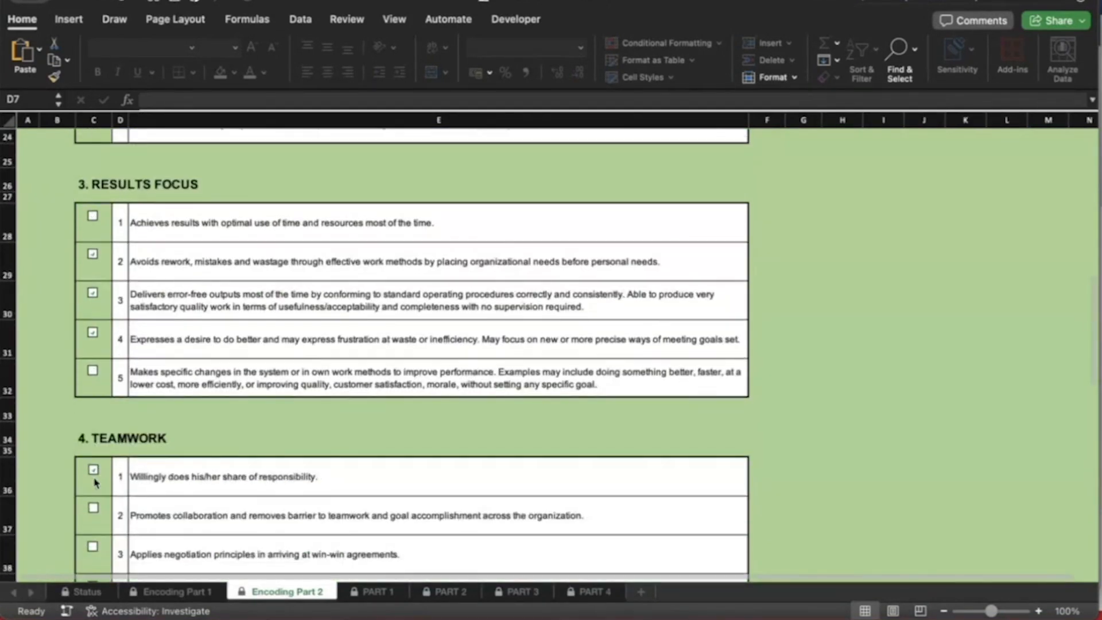
{"action": "scroll", "coordinate": [95, 484], "scroll_direction": "down", "scroll_amount": 4}
{"action": "left_click", "coordinate": [92, 448]}
Tick Service Orientation indicators 1, 3 and 4
{"action": "scroll", "coordinate": [94, 450], "scroll_direction": "down", "scroll_amount": 3}
{"action": "left_click", "coordinate": [93, 485]}
{"action": "scroll", "coordinate": [94, 486], "scroll_direction": "down", "scroll_amount": 3}
{"action": "left_click", "coordinate": [94, 441]}
{"action": "left_click", "coordinate": [92, 479]}
Tick Innovation indicators 2, 3 and 5
{"action": "scroll", "coordinate": [179, 467], "scroll_direction": "down", "scroll_amount": 10}
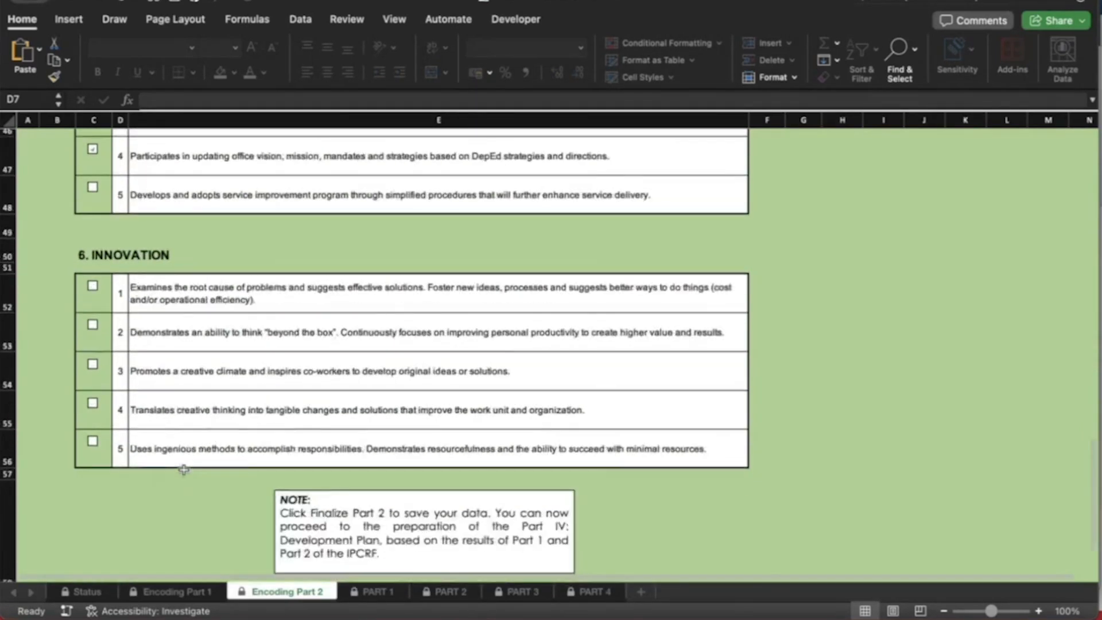
{"action": "left_click", "coordinate": [95, 304]}
{"action": "left_click", "coordinate": [93, 186]}
{"action": "left_click", "coordinate": [93, 225]}
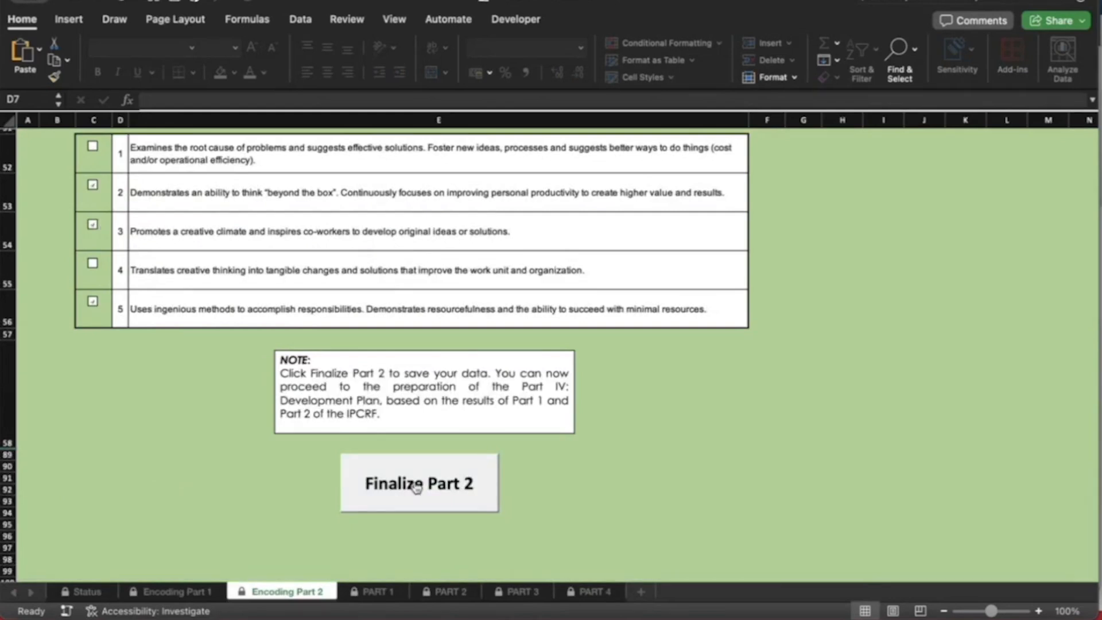
{"action": "left_click", "coordinate": [417, 487]}
Enter the ratee's password to finalize Part 2, then check the Status sheet
{"action": "left_click_drag", "start_coordinate": [875, 304], "coordinate": [660, 308]}
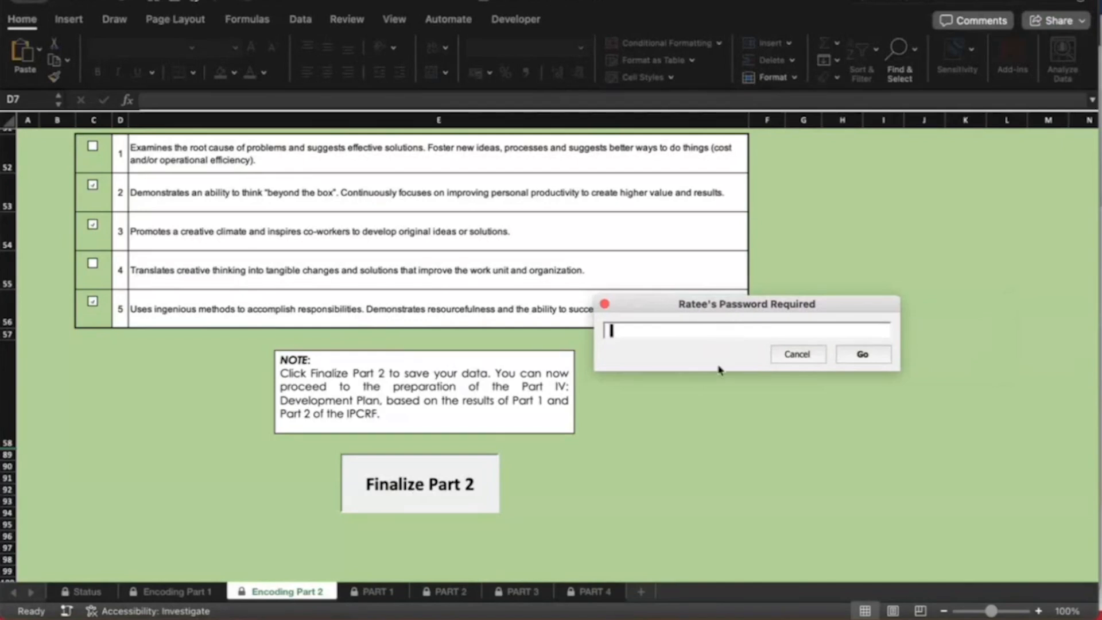
{"action": "type", "text": "123456"}
{"action": "left_click", "coordinate": [876, 353]}
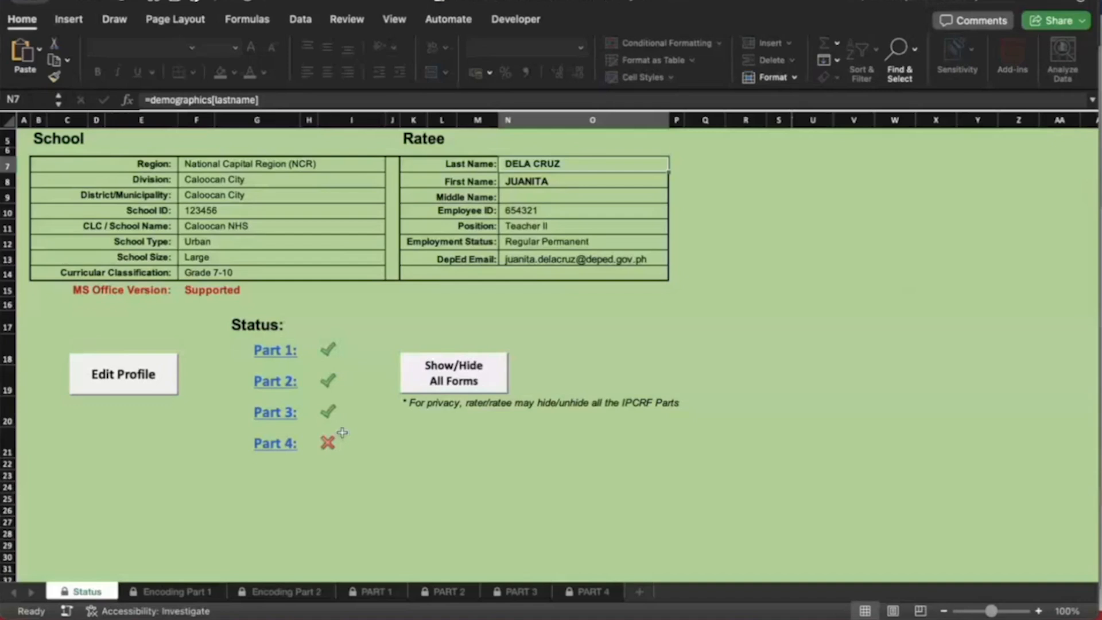
{"action": "scroll", "coordinate": [381, 458], "scroll_direction": "down", "scroll_amount": 2}
{"action": "scroll", "coordinate": [381, 457], "scroll_direction": "down", "scroll_amount": 4}
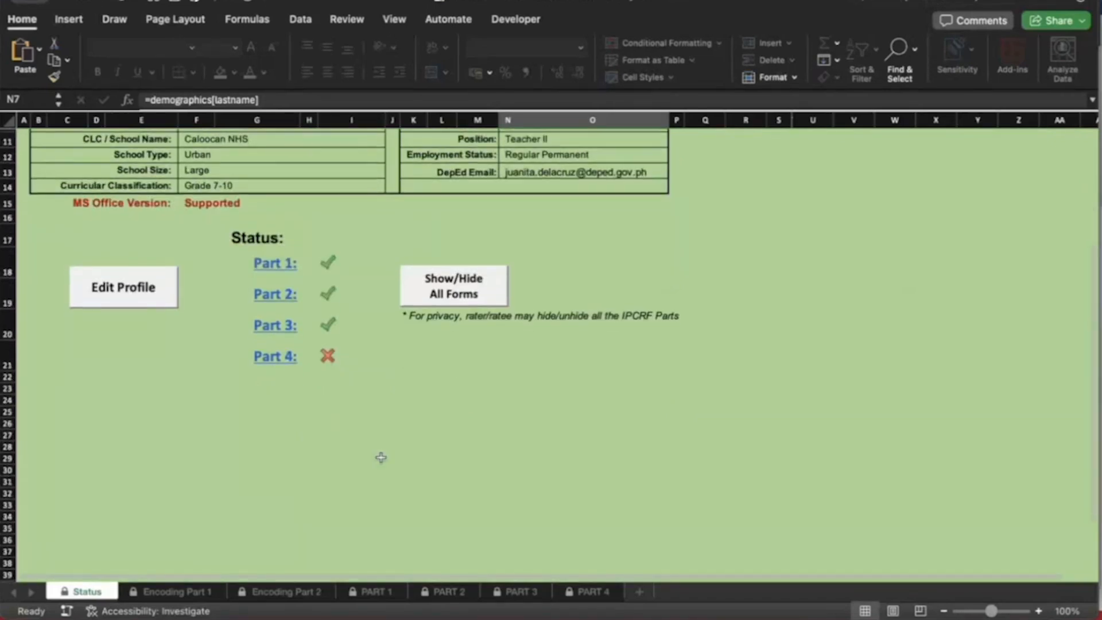
Review the PART 4 Development Plans sheet and select Learning Objectives cell C7
{"action": "left_click", "coordinate": [595, 596]}
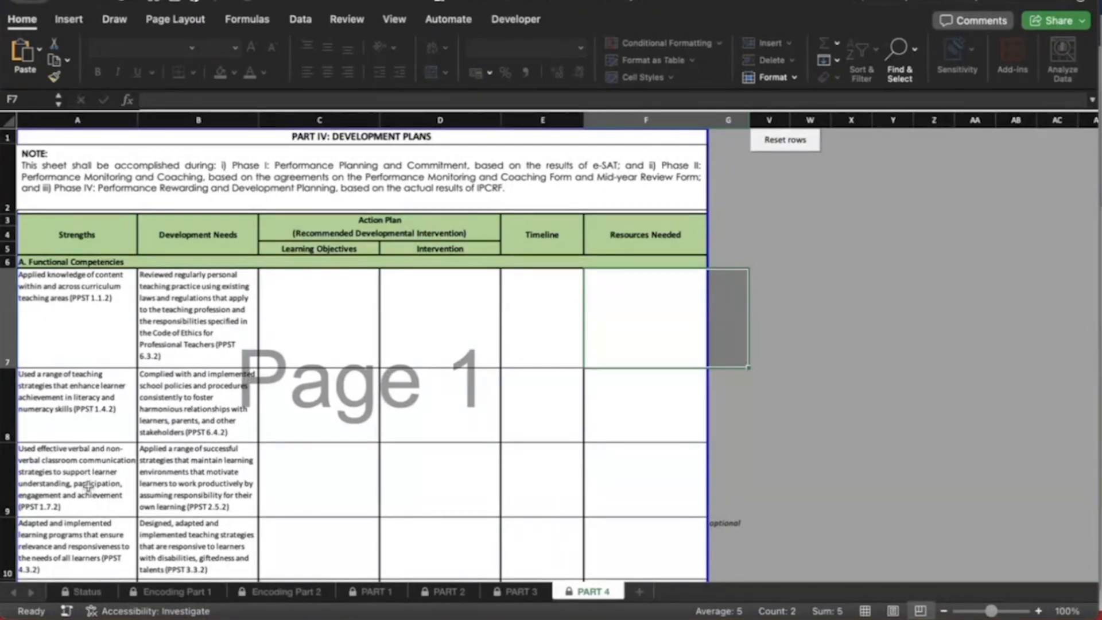
{"action": "scroll", "coordinate": [89, 424], "scroll_direction": "down", "scroll_amount": 2}
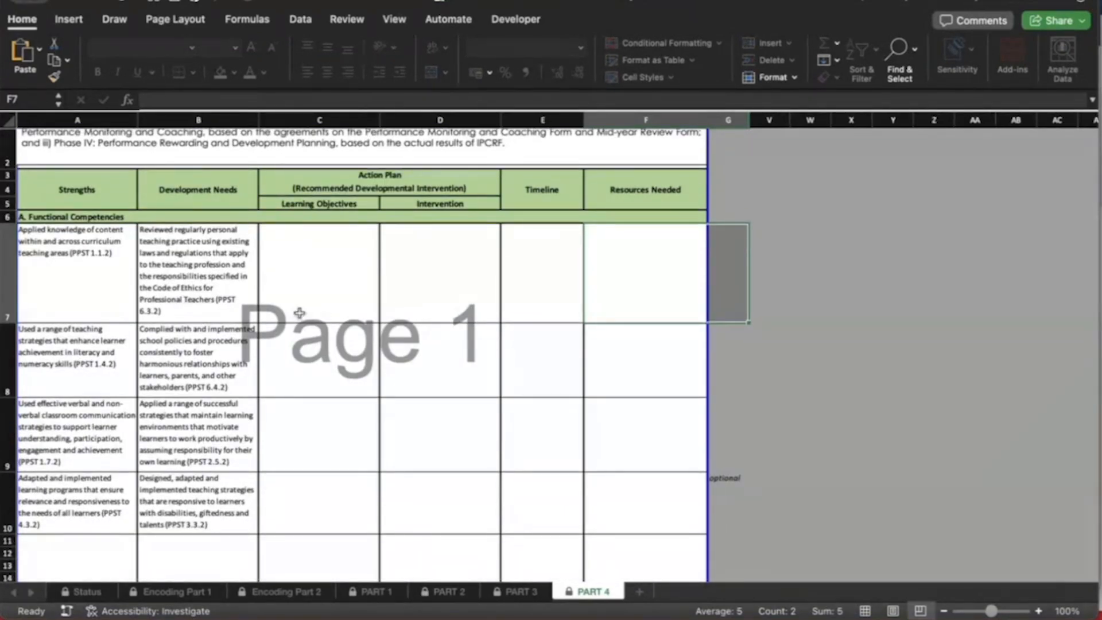
{"action": "scroll", "coordinate": [362, 302], "scroll_direction": "down", "scroll_amount": 3}
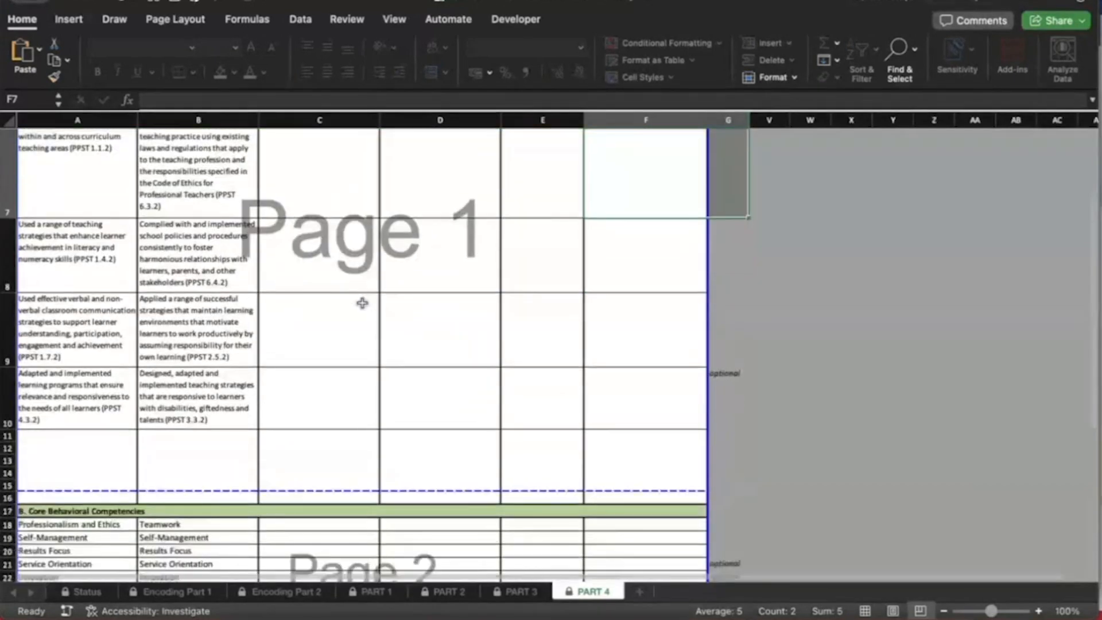
{"action": "scroll", "coordinate": [339, 270], "scroll_direction": "up", "scroll_amount": 3}
{"action": "left_click", "coordinate": [332, 260]}
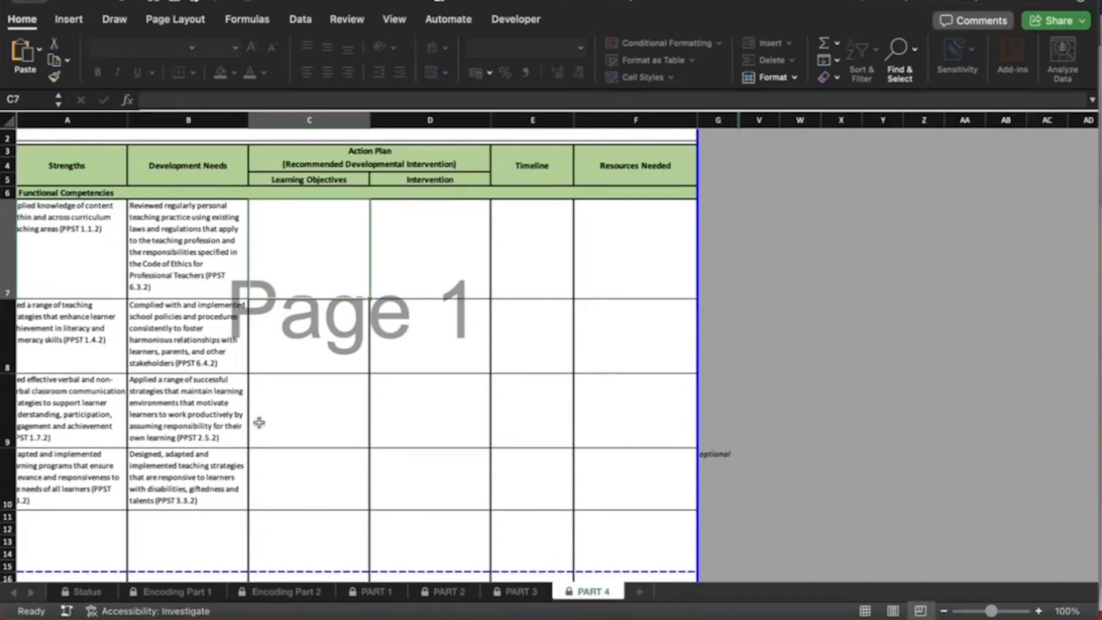
{"action": "left_click", "coordinate": [536, 271]}
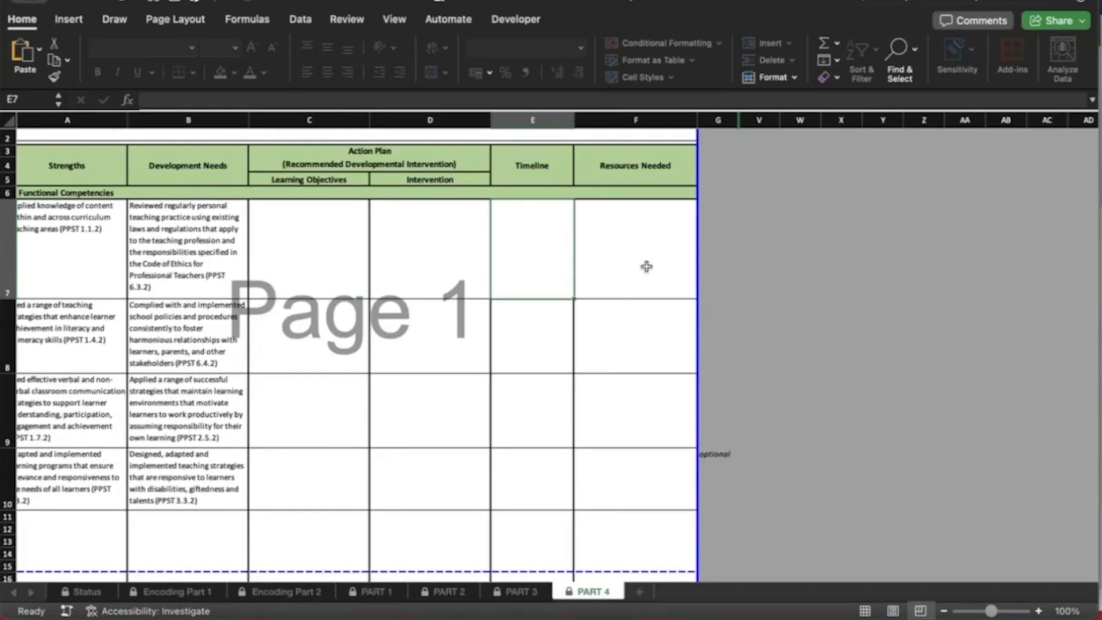
{"action": "left_click", "coordinate": [646, 266]}
{"action": "scroll", "coordinate": [327, 286], "scroll_direction": "up", "scroll_amount": 3}
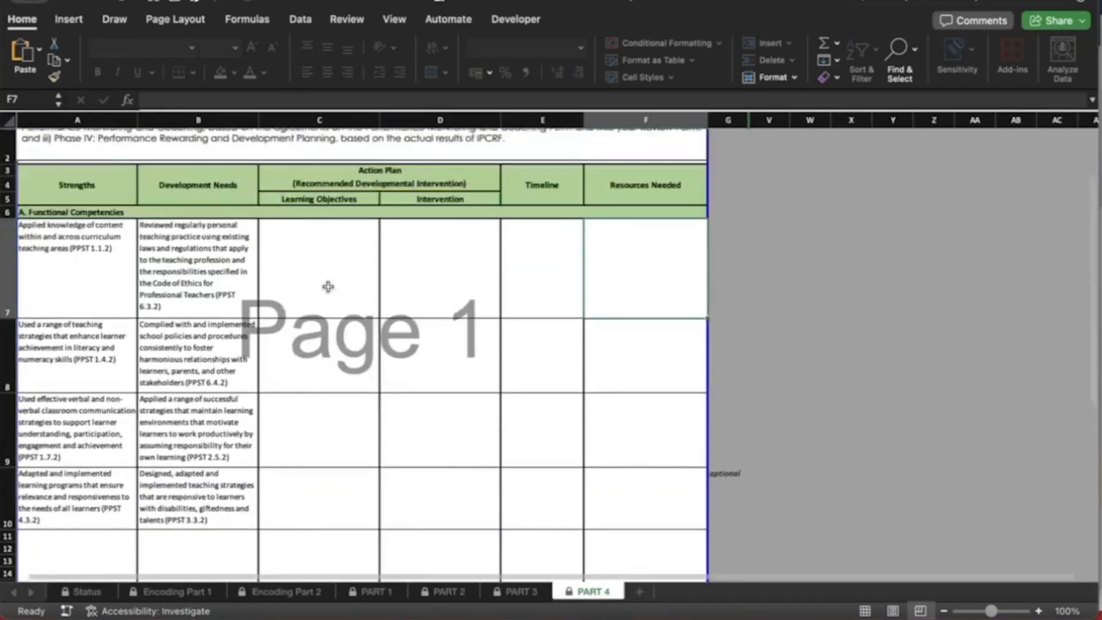
{"action": "left_click", "coordinate": [325, 281]}
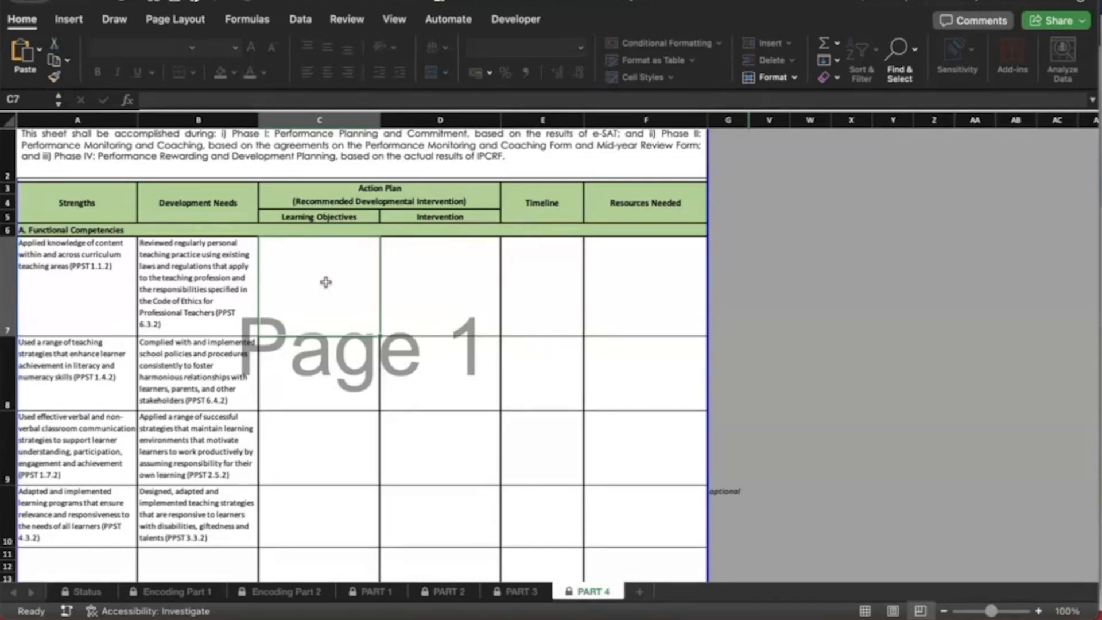
Enter 'sample input' in C7 and copy it across D7:F7
{"action": "type", "text": "sample input"}
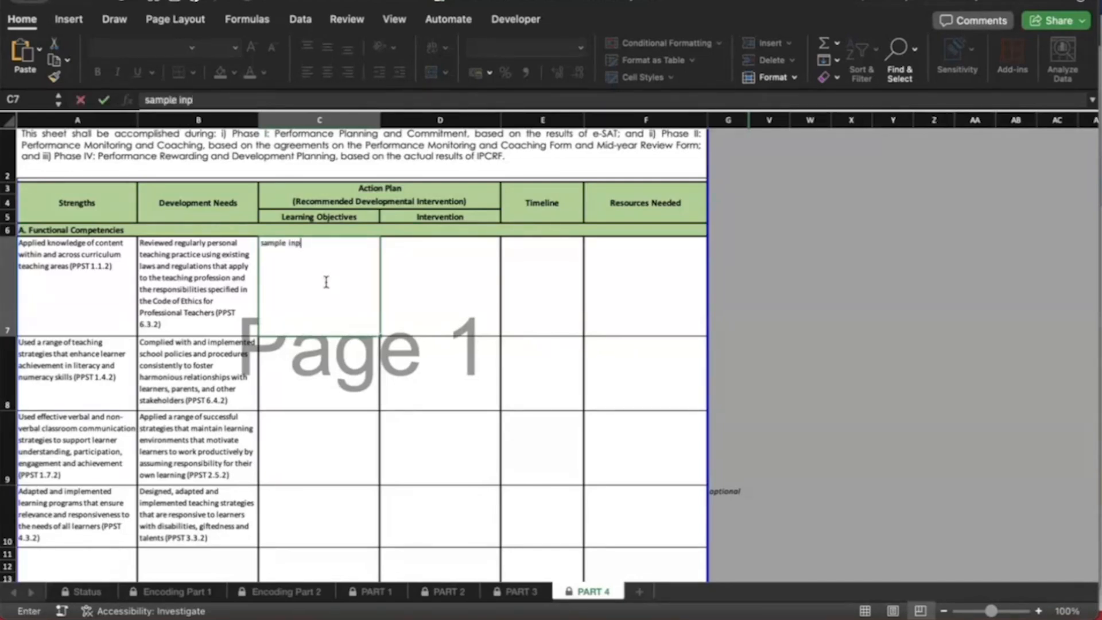
{"action": "key", "text": "Return"}
{"action": "left_click", "coordinate": [326, 282]}
{"action": "key", "text": "ctrl+c"}
{"action": "key", "text": "Right"}
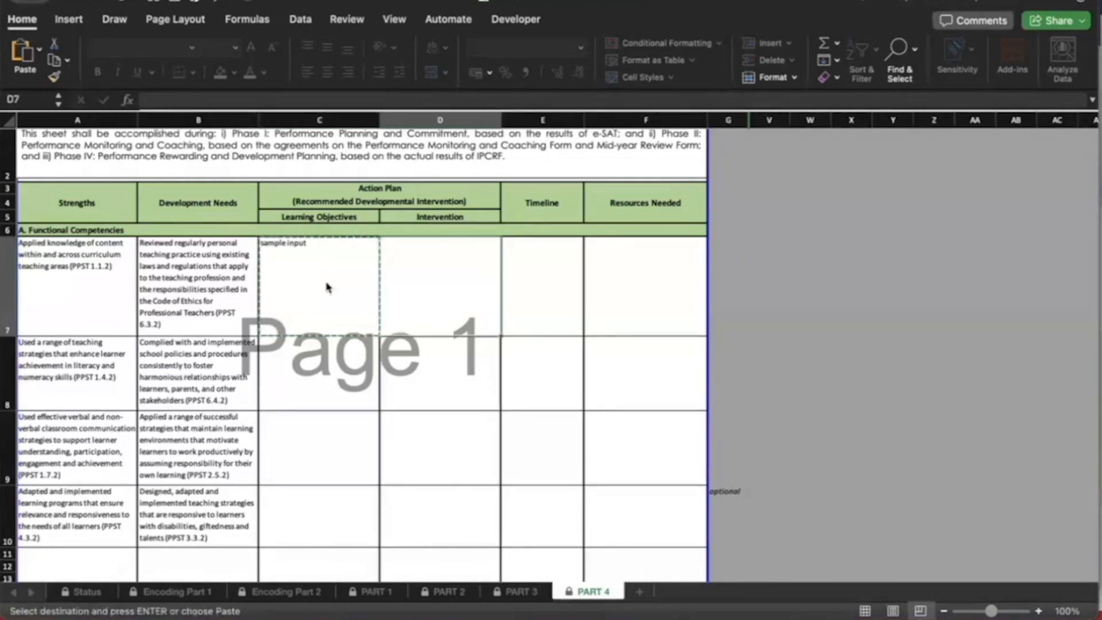
{"action": "key", "text": "ctrl+v"}
{"action": "key", "text": "shift+Right"}
{"action": "key", "text": "shift+Right"}
{"action": "key", "text": "ctrl+v"}
Paste 'sample input' into the functional competency cells C8:F10
{"action": "key", "text": "Down"}
{"action": "key", "text": "Left"}
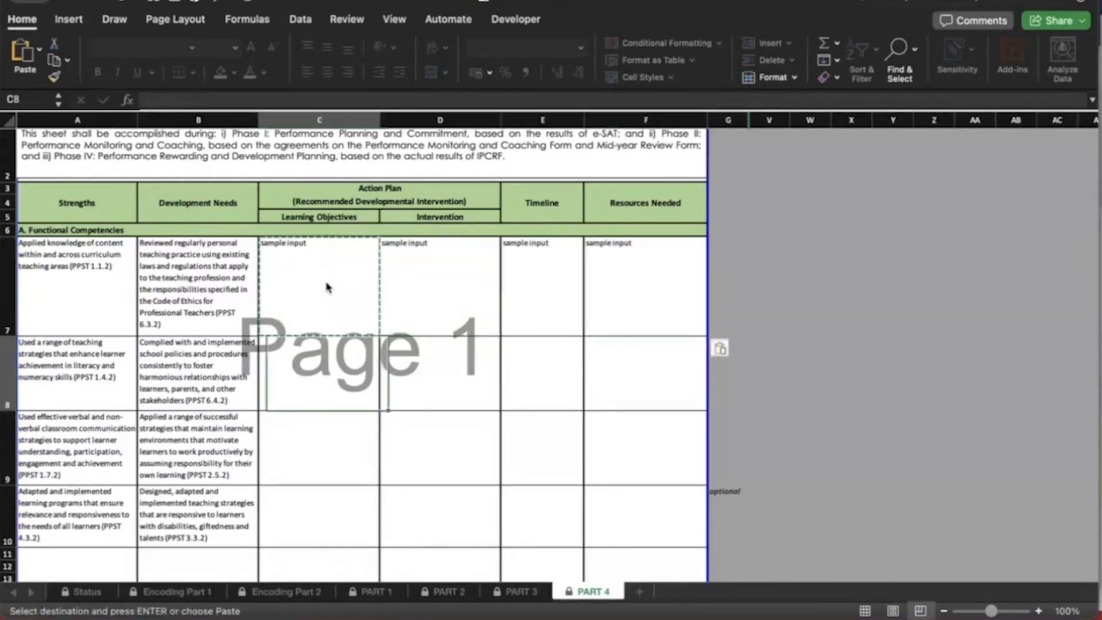
{"action": "key", "text": "shift+Down"}
{"action": "key", "text": "shift+Down"}
{"action": "key", "text": "shift+Down"}
{"action": "scroll", "coordinate": [328, 288], "scroll_direction": "down", "scroll_amount": 5}
{"action": "key", "text": "Up"}
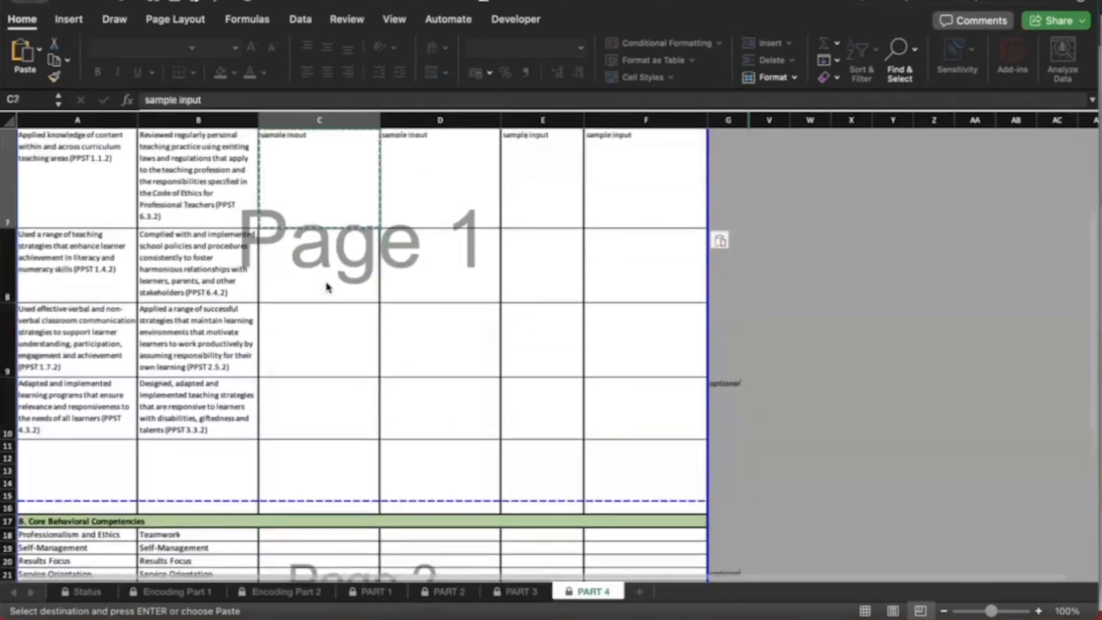
{"action": "key", "text": "Down"}
{"action": "key", "text": "shift+Down"}
{"action": "key", "text": "shift+Down"}
{"action": "key", "text": "shift+Right"}
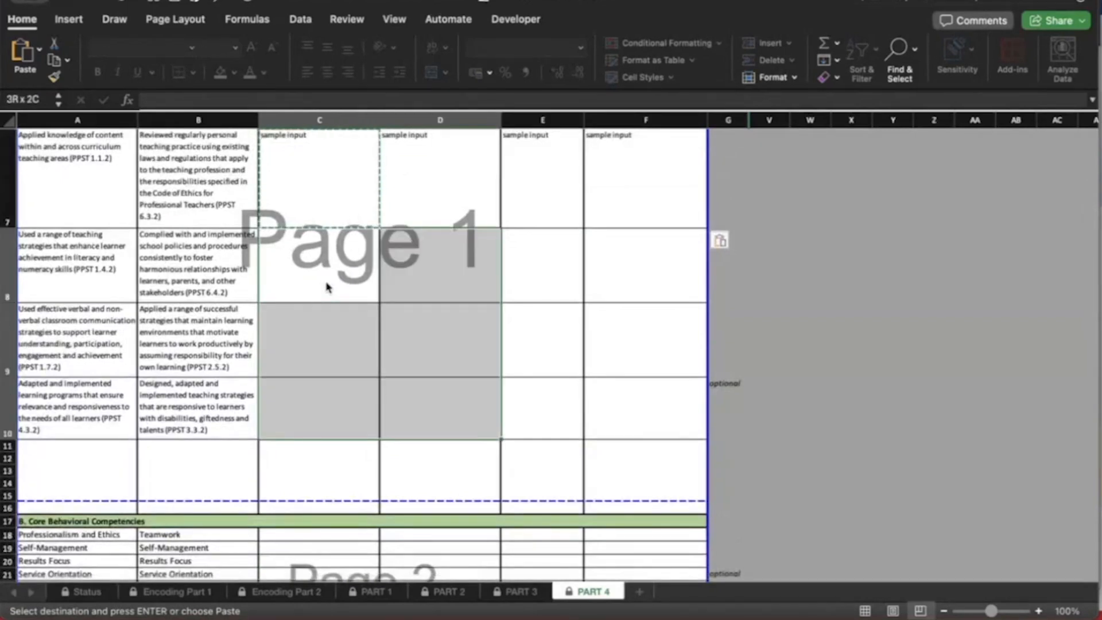
{"action": "key", "text": "shift+Right"}
{"action": "key", "text": "shift+Right"}
{"action": "key", "text": "super+v"}
Paste 'sample input' into the behavioral competency cells C18:F20 and deselect
{"action": "scroll", "coordinate": [366, 343], "scroll_direction": "down", "scroll_amount": 3}
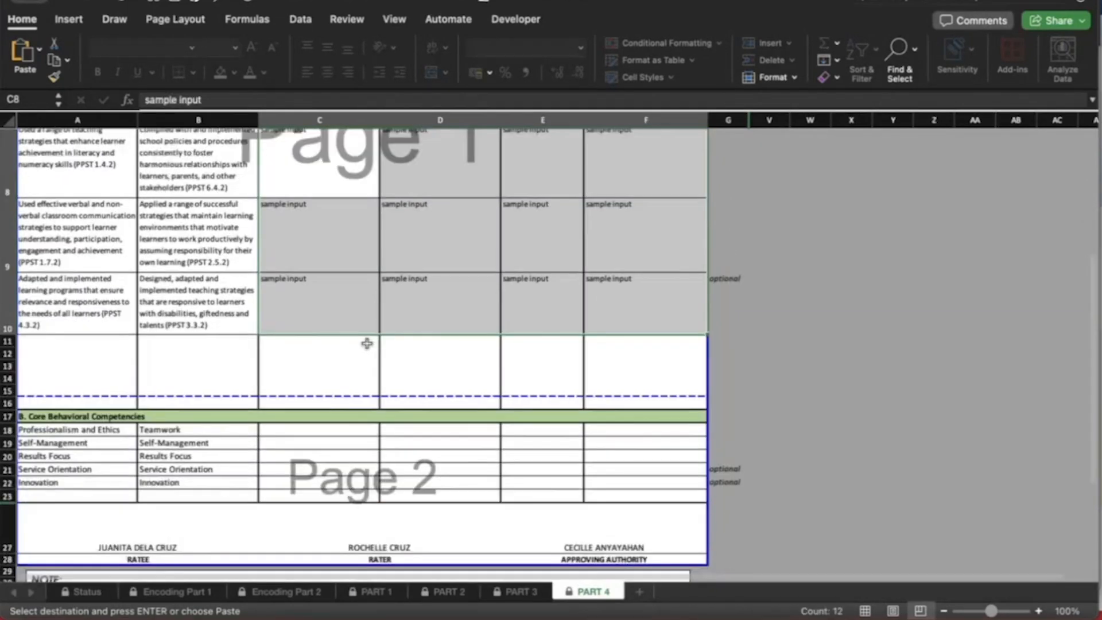
{"action": "scroll", "coordinate": [367, 343], "scroll_direction": "down", "scroll_amount": 3}
{"action": "left_click_drag", "start_coordinate": [336, 291], "coordinate": [336, 297]}
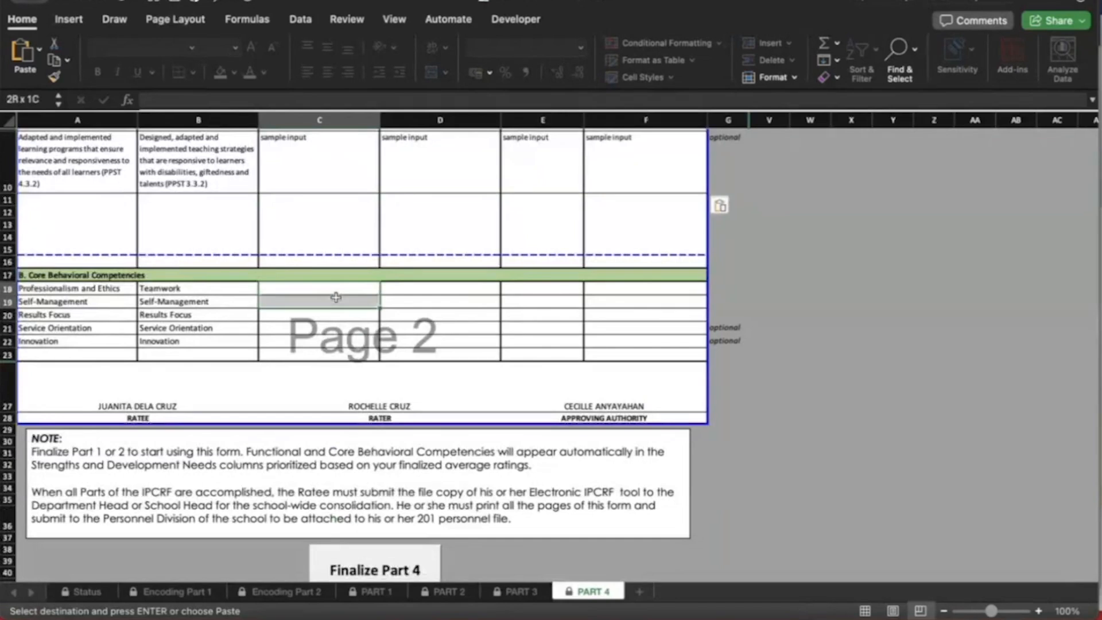
{"action": "key", "text": "shift+Down"}
{"action": "key", "text": "shift+Down"}
{"action": "key", "text": "shift+Right"}
{"action": "key", "text": "shift+Right"}
{"action": "key", "text": "shift+Right"}
{"action": "key", "text": "shift+Left"}
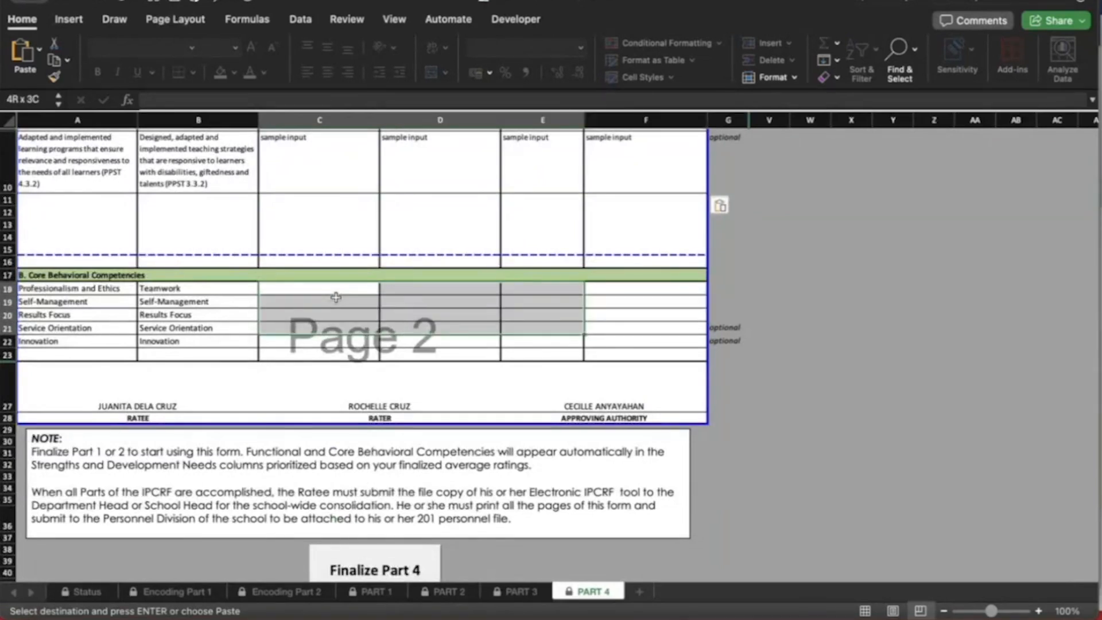
{"action": "key", "text": "shift+Right"}
{"action": "key", "text": "shift+Down"}
{"action": "key", "text": "shift+Up"}
{"action": "key", "text": "shift+Up"}
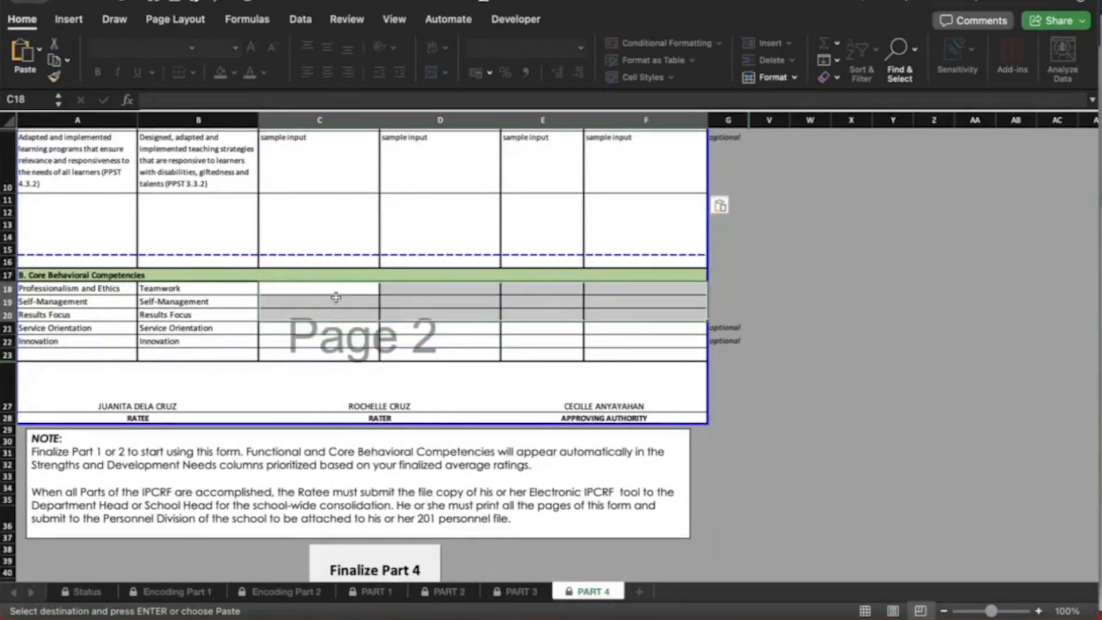
{"action": "key", "text": "super+v"}
{"action": "left_click", "coordinate": [495, 357]}
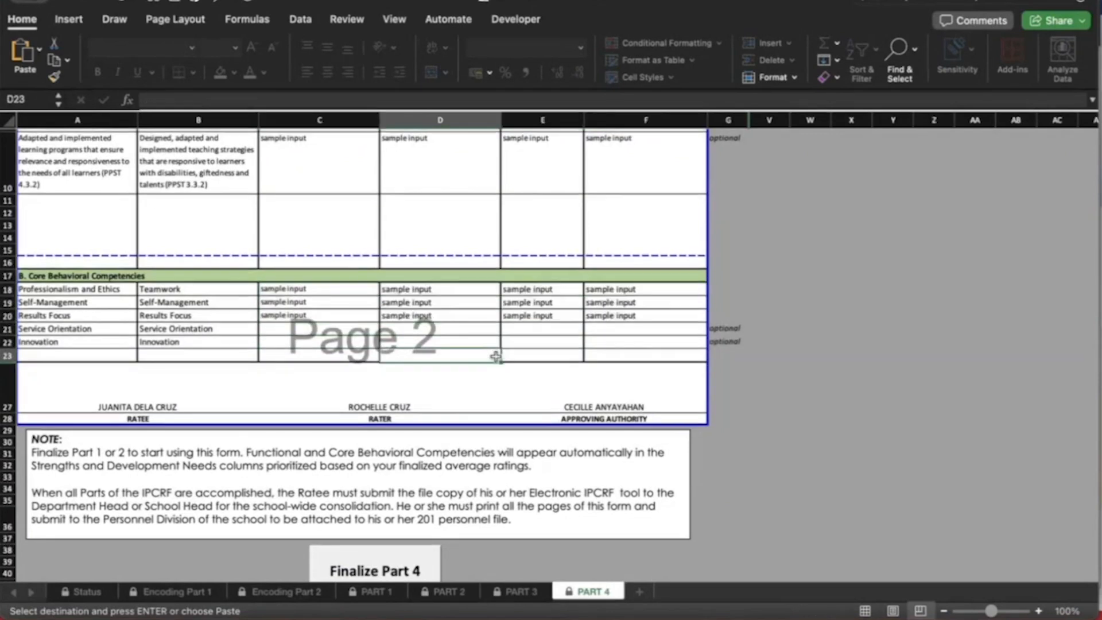
{"action": "scroll", "coordinate": [495, 356], "scroll_direction": "up", "scroll_amount": 3}
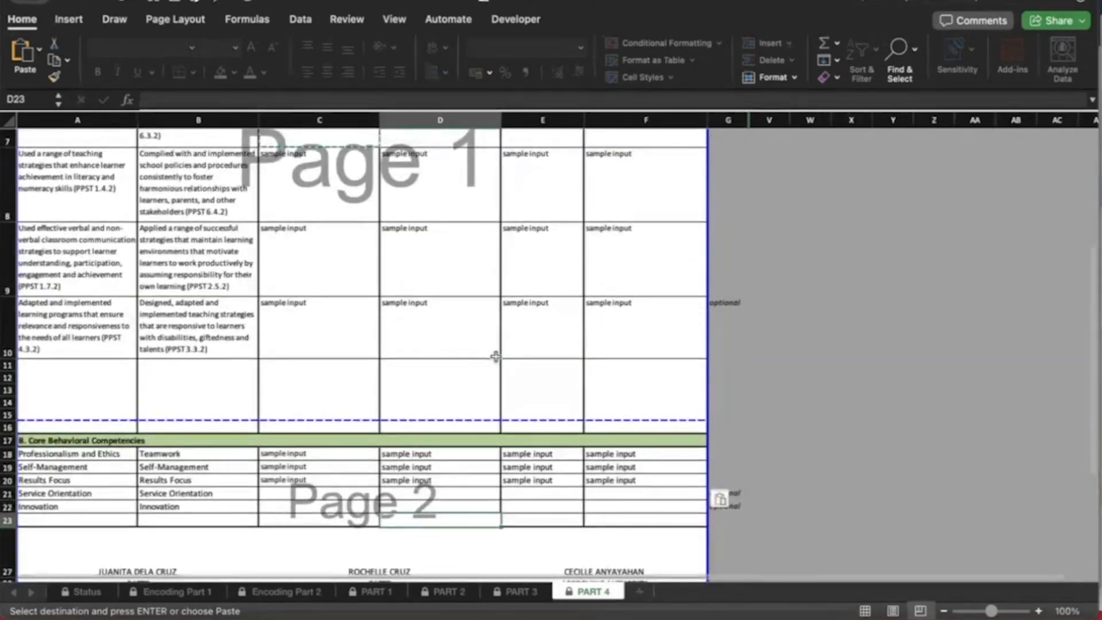
{"action": "scroll", "coordinate": [738, 317], "scroll_direction": "up", "scroll_amount": 1}
{"action": "scroll", "coordinate": [738, 317], "scroll_direction": "down", "scroll_amount": 1}
{"action": "scroll", "coordinate": [717, 335], "scroll_direction": "up", "scroll_amount": 2}
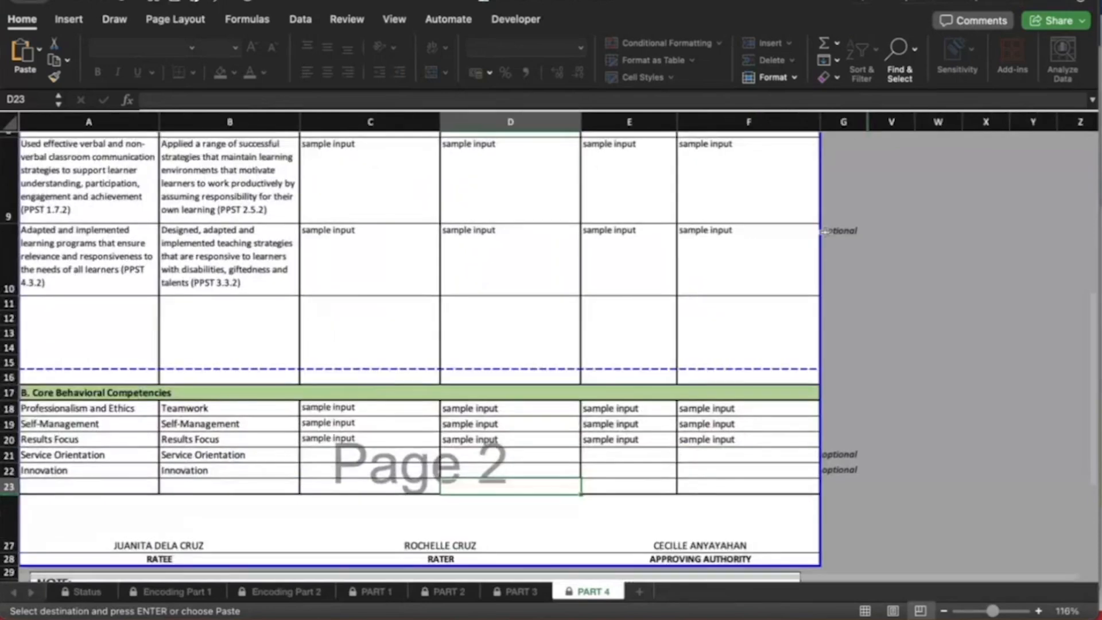
{"action": "scroll", "coordinate": [696, 269], "scroll_direction": "up", "scroll_amount": 5}
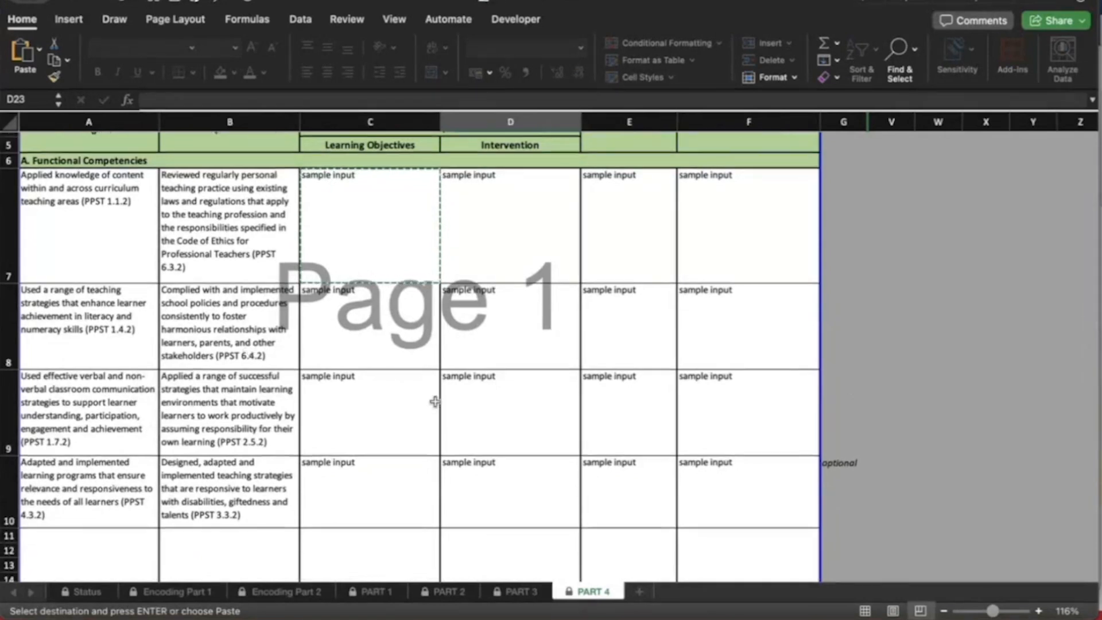
{"action": "scroll", "coordinate": [435, 401], "scroll_direction": "down", "scroll_amount": 2}
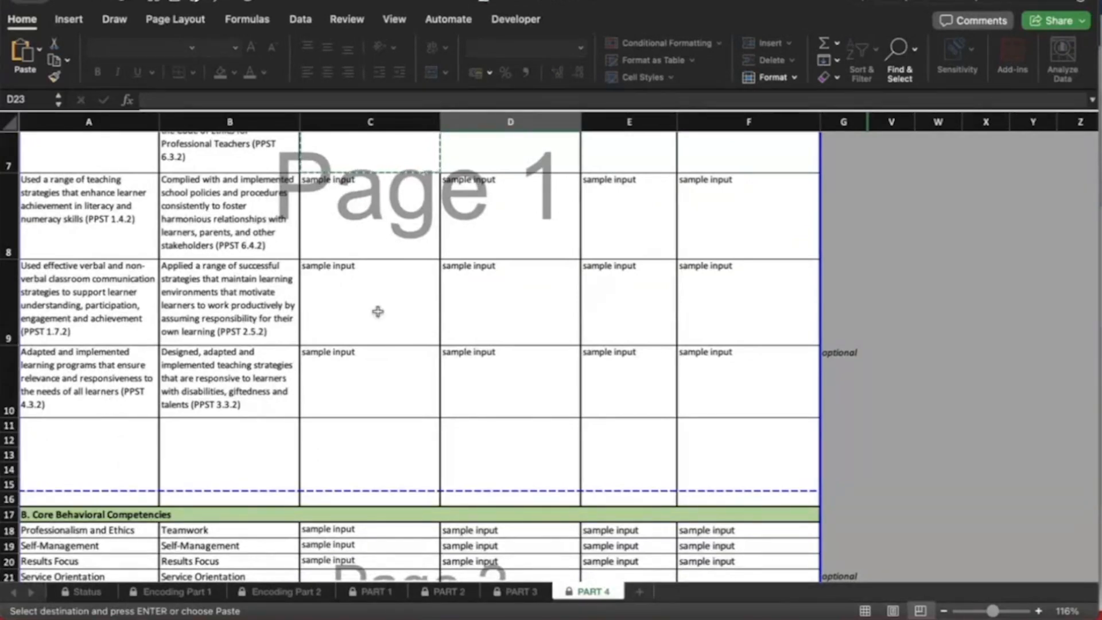
{"action": "scroll", "coordinate": [710, 418], "scroll_direction": "down", "scroll_amount": 3}
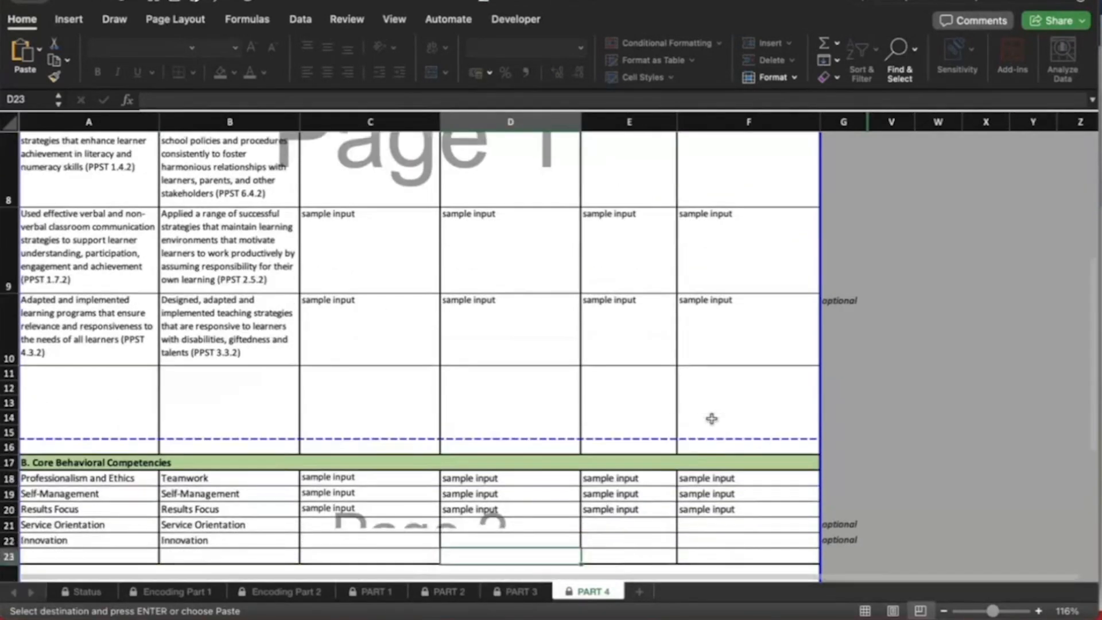
{"action": "scroll", "coordinate": [712, 418], "scroll_direction": "down", "scroll_amount": 5}
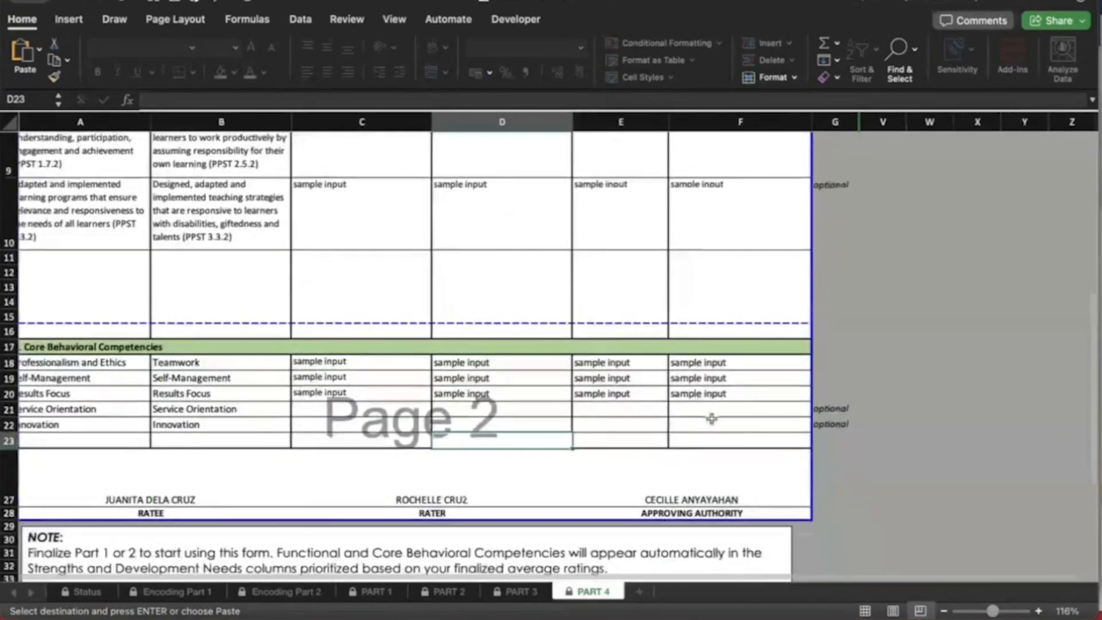
{"action": "scroll", "coordinate": [711, 419], "scroll_direction": "down", "scroll_amount": 2}
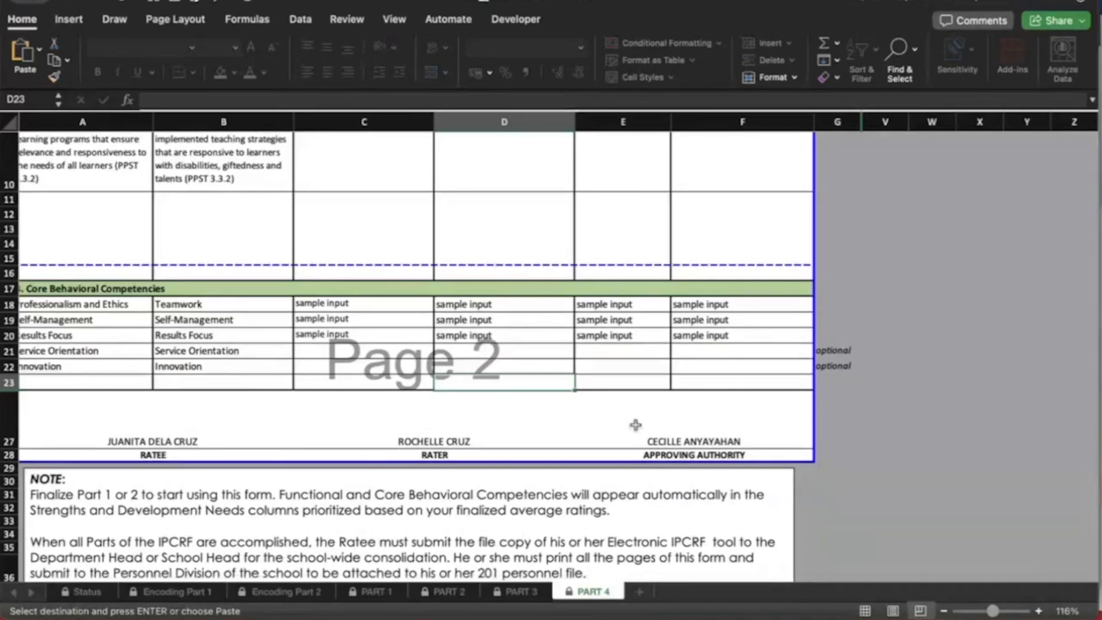
{"action": "scroll", "coordinate": [634, 425], "scroll_direction": "down", "scroll_amount": 6}
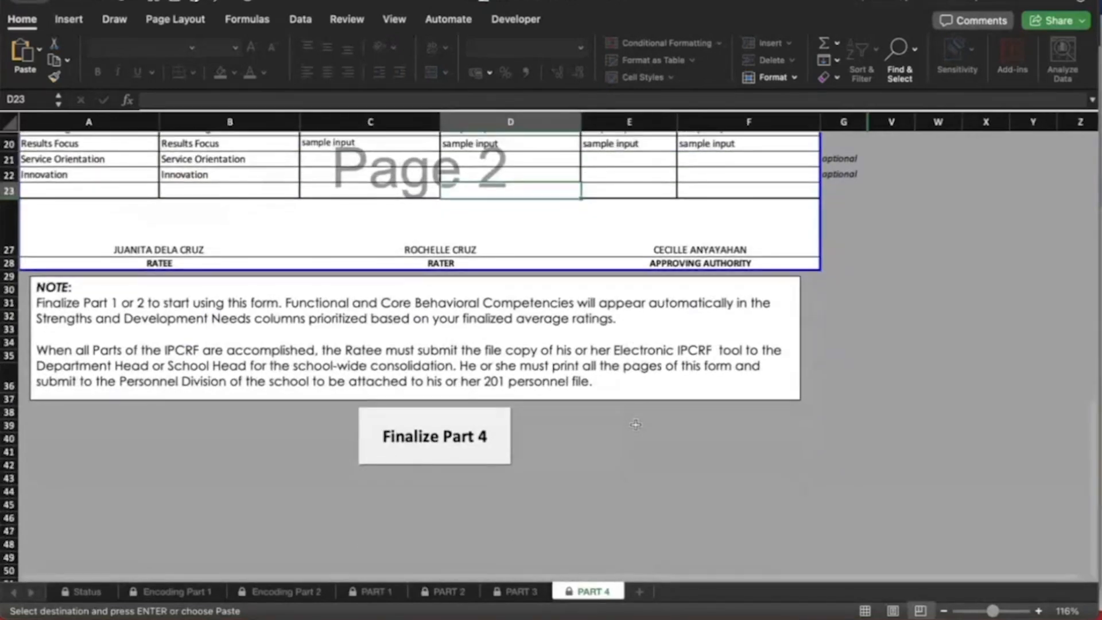
Finalize Part 4 by entering the ratee's password in the prompt
{"action": "left_click", "coordinate": [480, 440]}
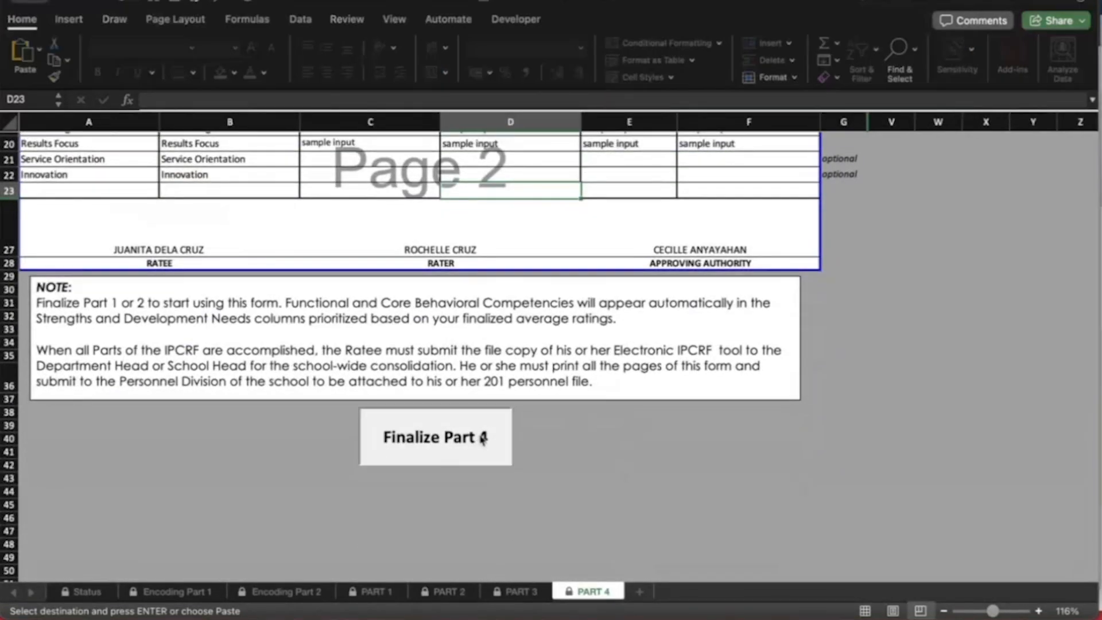
{"action": "left_click_drag", "start_coordinate": [701, 304], "coordinate": [563, 300]}
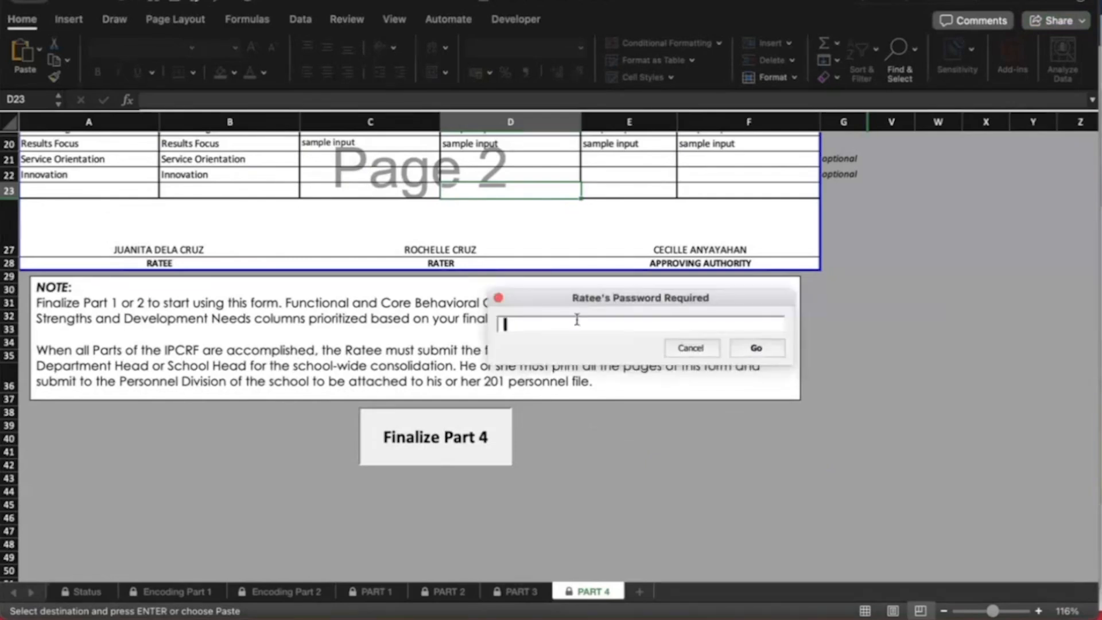
{"action": "type", "text": "123456"}
{"action": "left_click", "coordinate": [752, 355]}
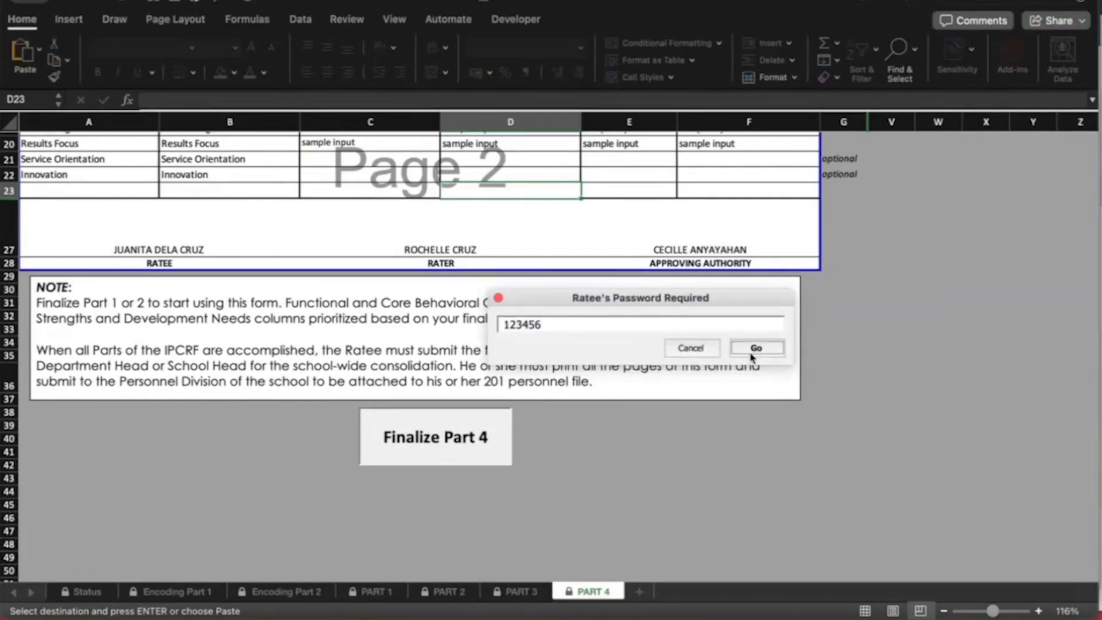
{"action": "scroll", "coordinate": [559, 468], "scroll_direction": "up", "scroll_amount": 10}
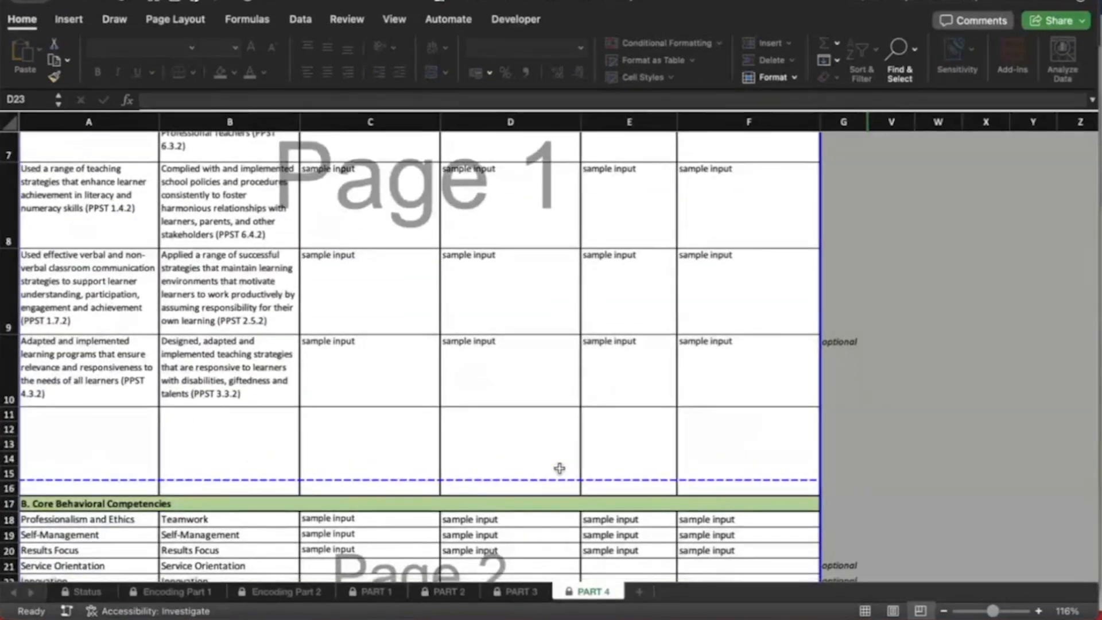
Review the PART 1–4 sheets and confirm the Status sheet shows all four parts complete
{"action": "scroll", "coordinate": [560, 468], "scroll_direction": "down", "scroll_amount": 10}
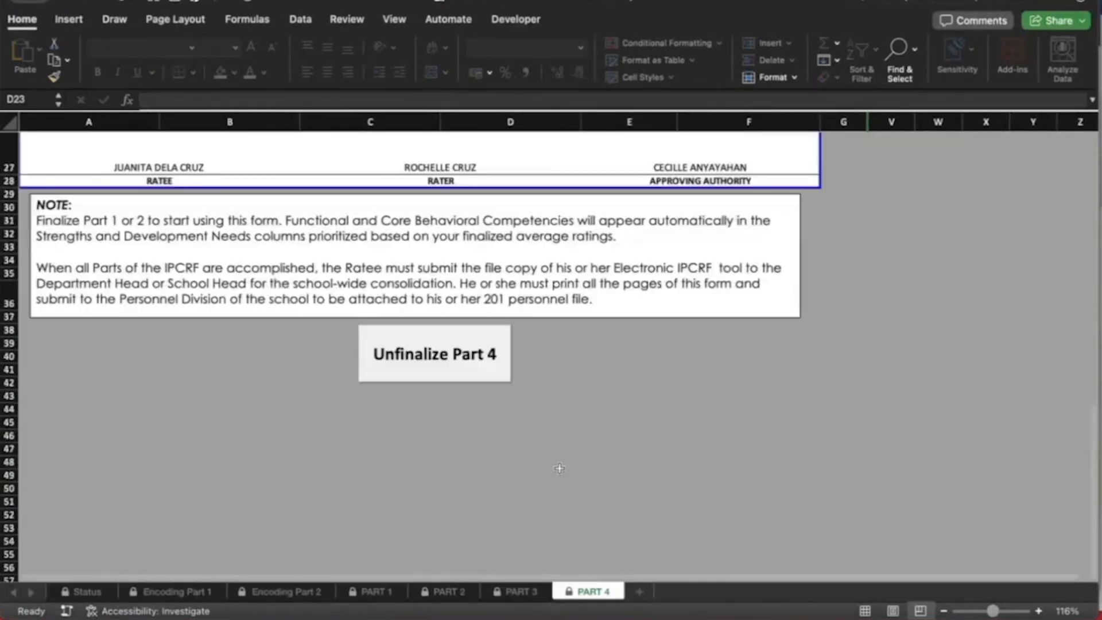
{"action": "scroll", "coordinate": [560, 469], "scroll_direction": "up", "scroll_amount": 3}
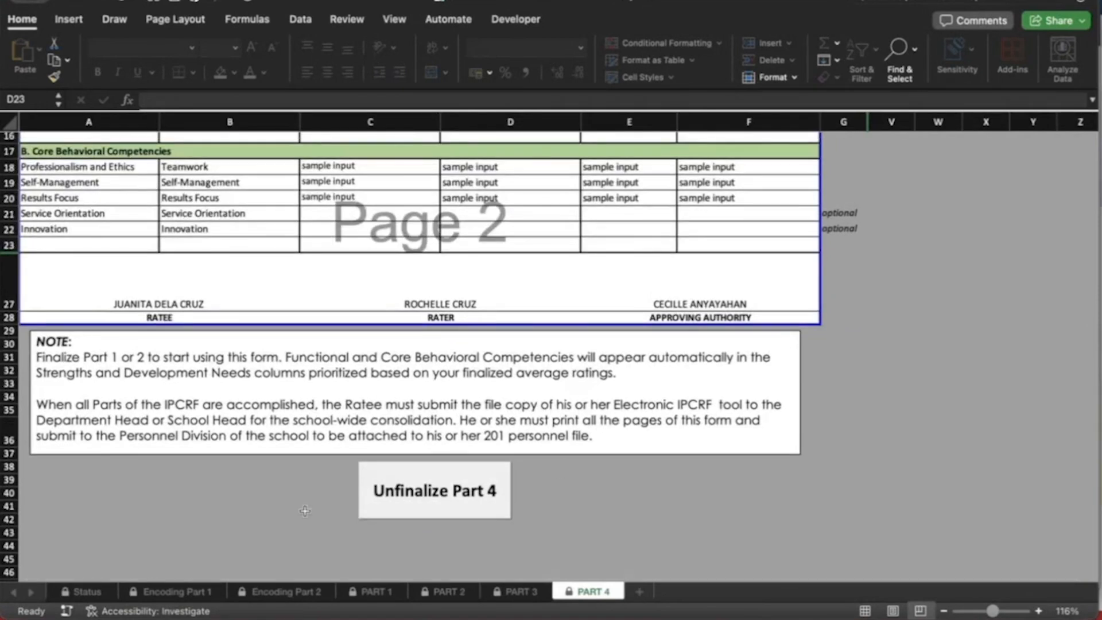
{"action": "left_click", "coordinate": [367, 592]}
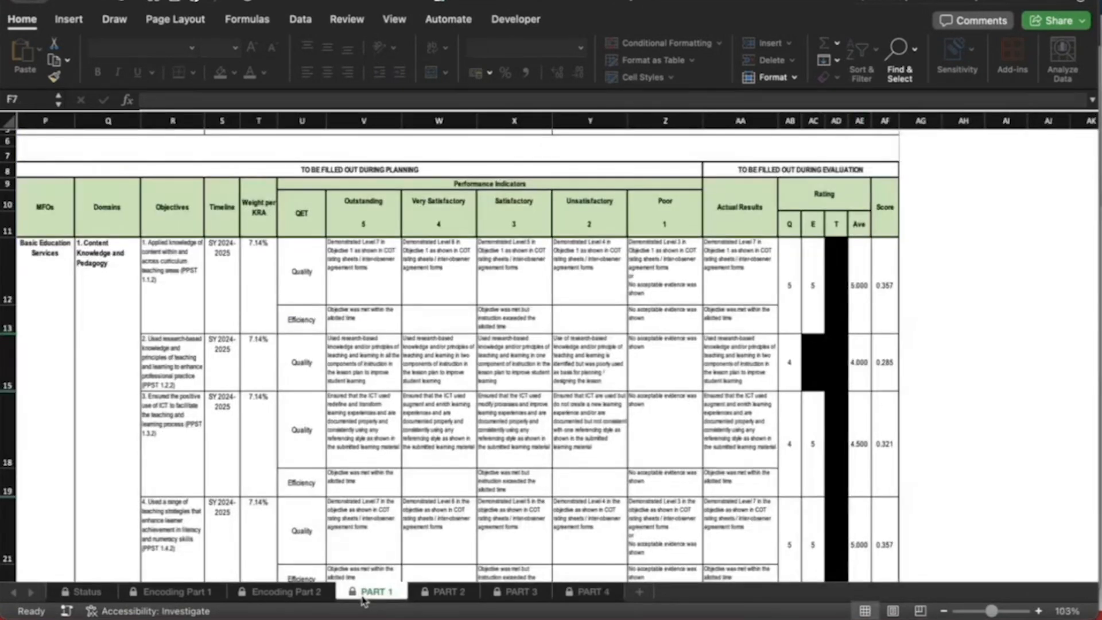
{"action": "left_click", "coordinate": [448, 594]}
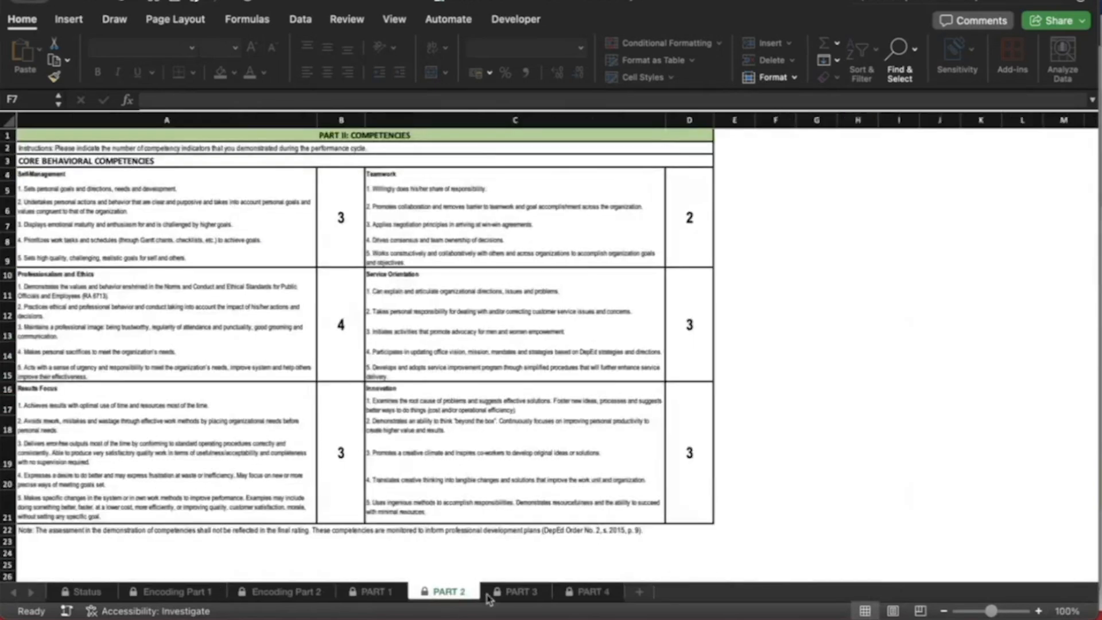
{"action": "left_click", "coordinate": [520, 593]}
{"action": "left_click", "coordinate": [591, 591]}
{"action": "scroll", "coordinate": [321, 312], "scroll_direction": "up", "scroll_amount": 10}
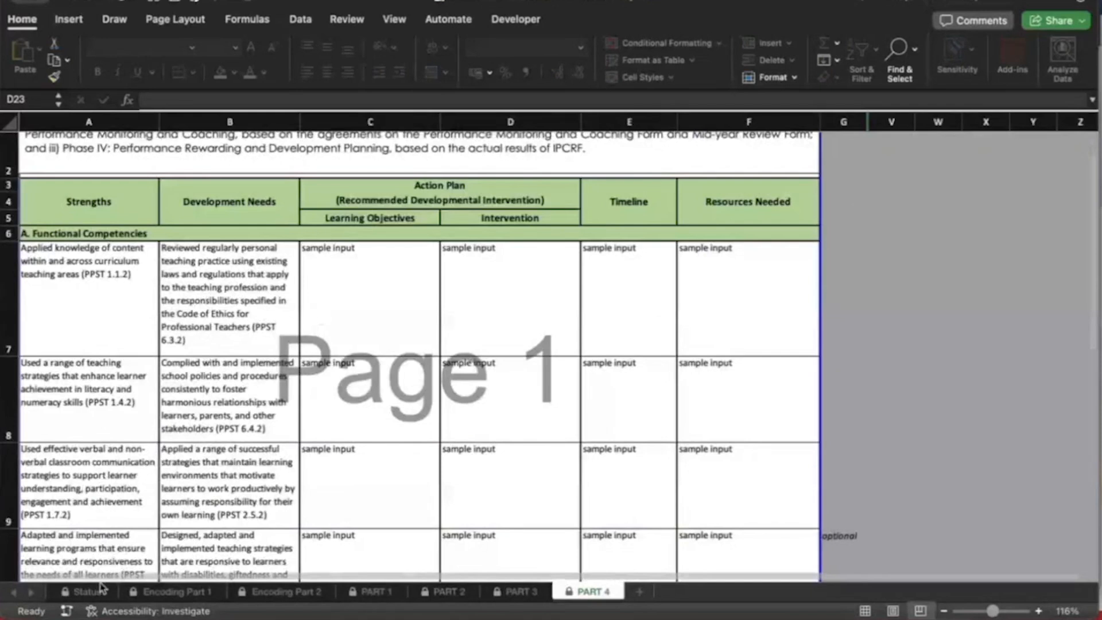
{"action": "left_click", "coordinate": [86, 591]}
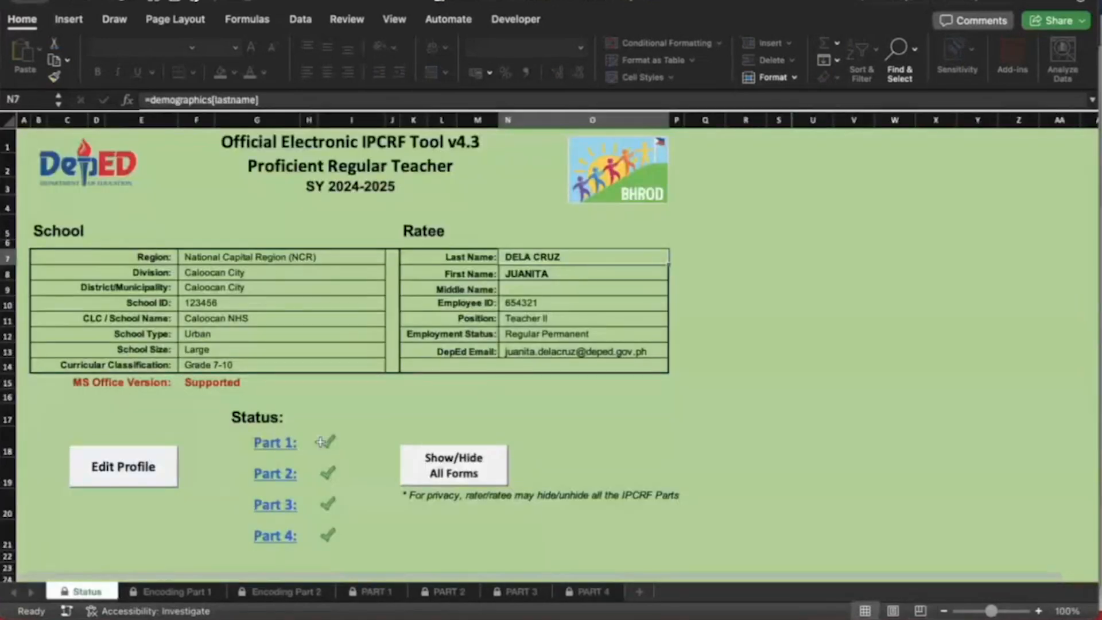
{"action": "scroll", "coordinate": [360, 554], "scroll_direction": "down", "scroll_amount": 3}
{"action": "scroll", "coordinate": [360, 554], "scroll_direction": "up", "scroll_amount": 2}
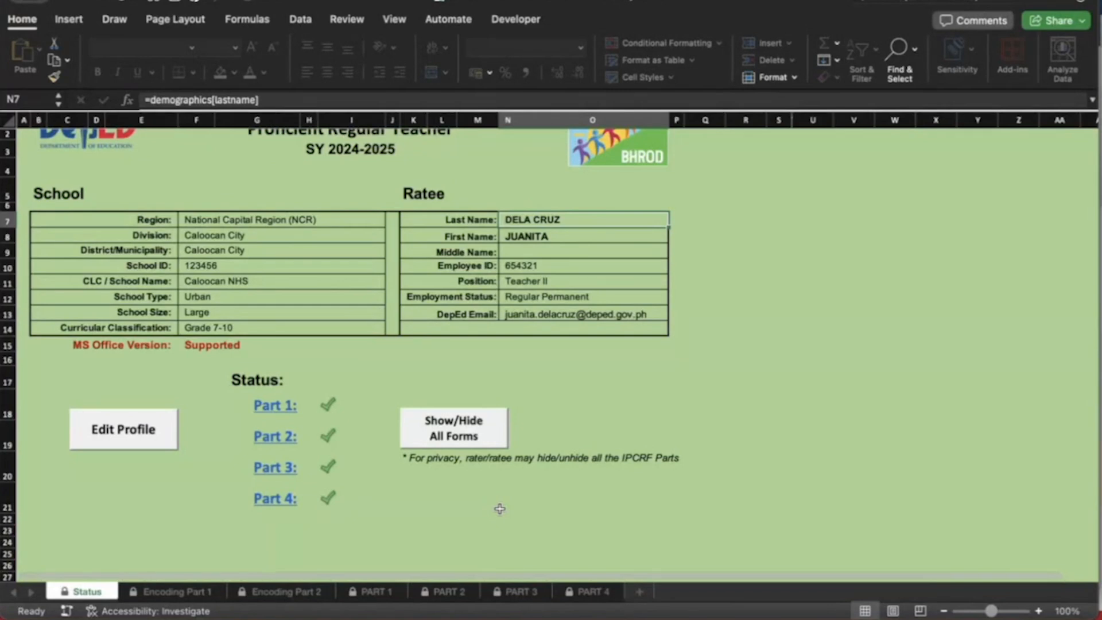
Revisit PART 4, then view Encoding Part 1 at Final Rating 4.102, Very Satisfactory
{"action": "left_click", "coordinate": [589, 593]}
{"action": "scroll", "coordinate": [583, 430], "scroll_direction": "down", "scroll_amount": 10}
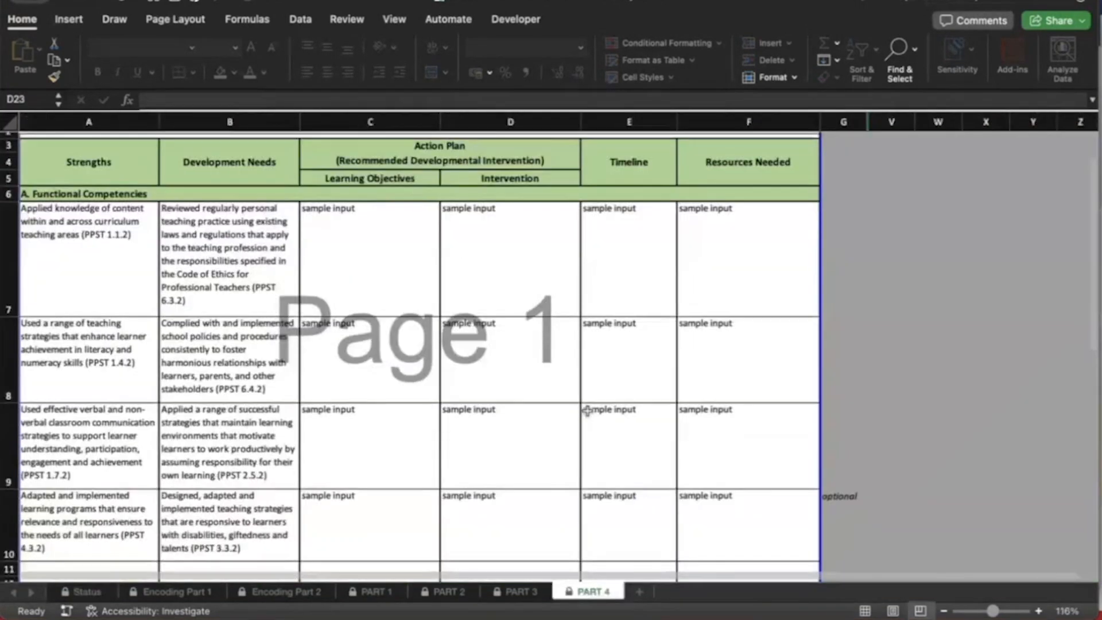
{"action": "scroll", "coordinate": [586, 410], "scroll_direction": "down", "scroll_amount": 3}
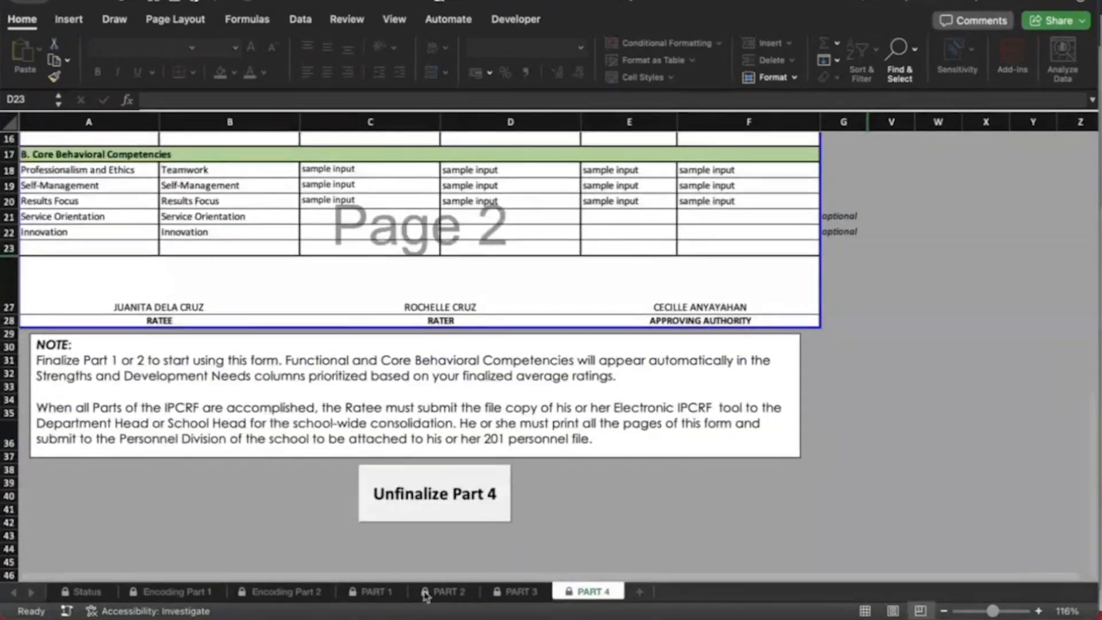
{"action": "left_click", "coordinate": [186, 592]}
{"action": "scroll", "coordinate": [357, 510], "scroll_direction": "down", "scroll_amount": 5}
{"action": "scroll", "coordinate": [357, 510], "scroll_direction": "up", "scroll_amount": 5}
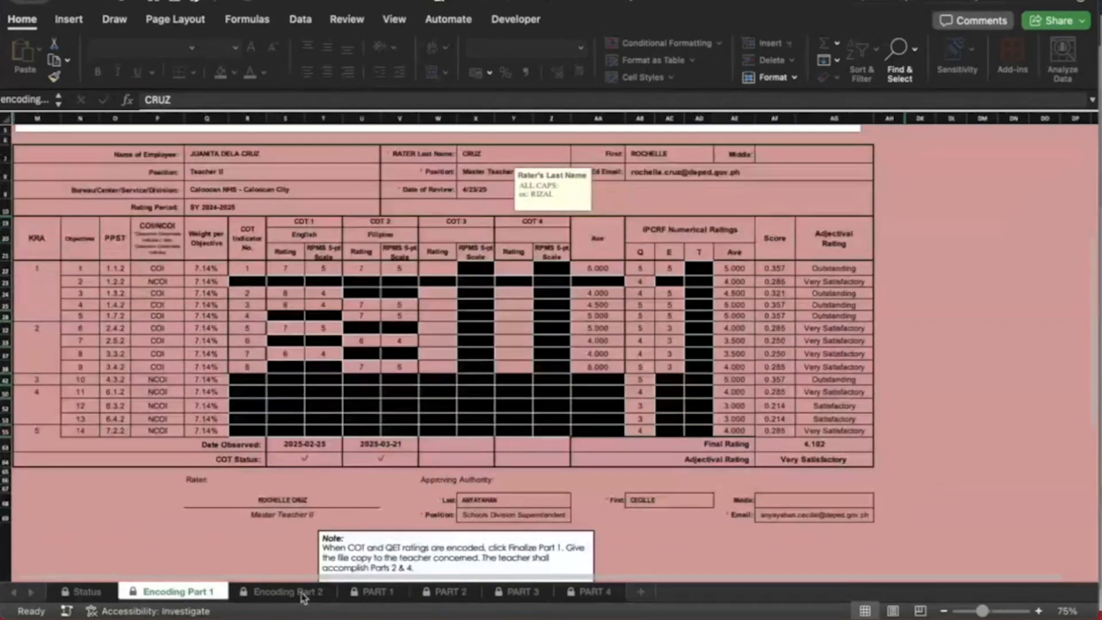